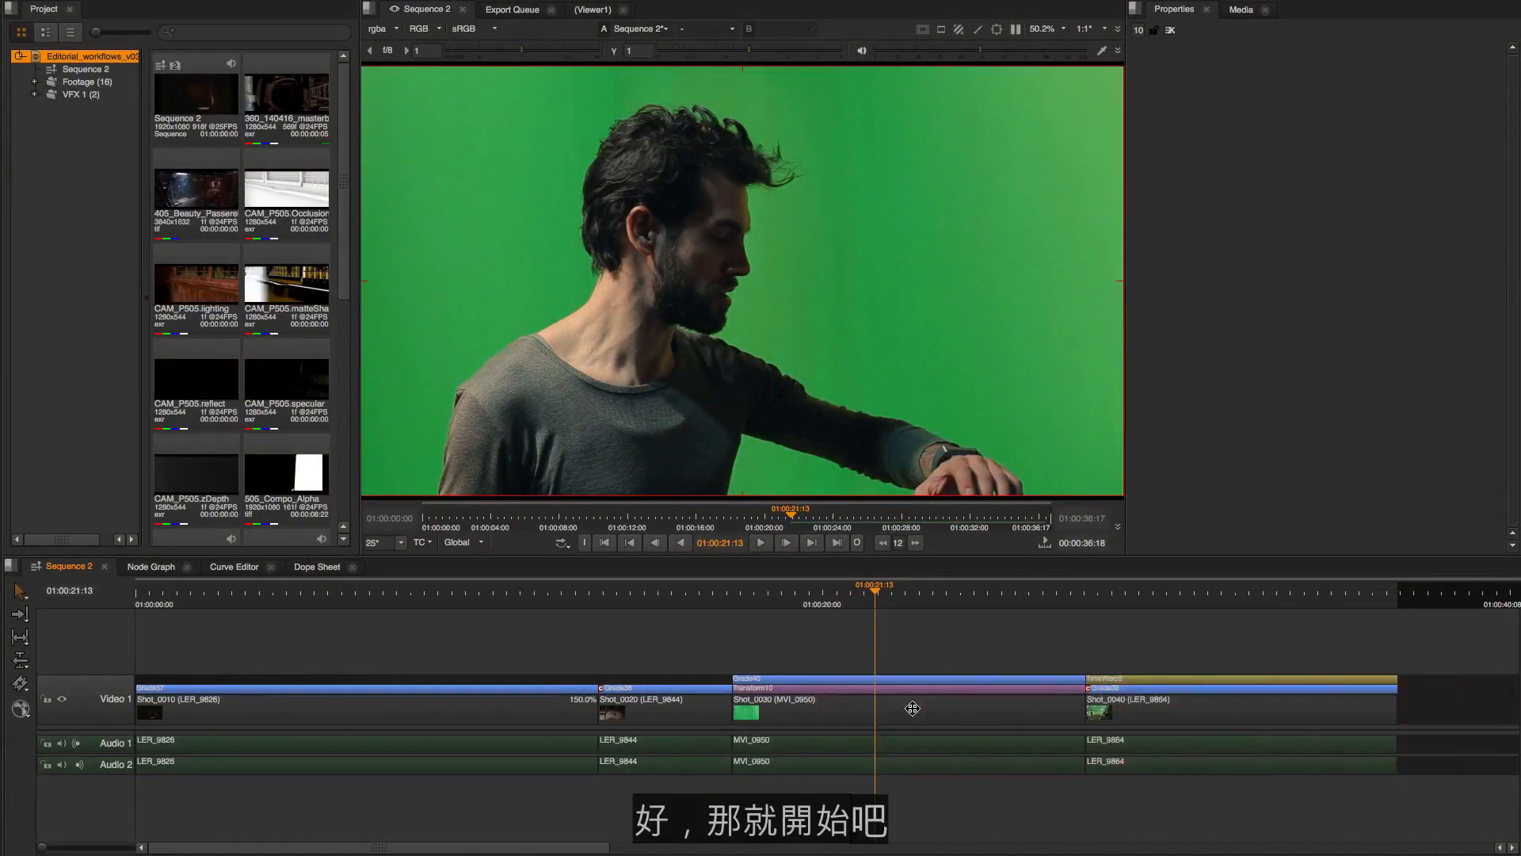
Create a comp from the Shot_0030 clip on the Video 1 track and show the contents of the VFX 1 bin
right_click(912, 707)
mouse_move(921, 704)
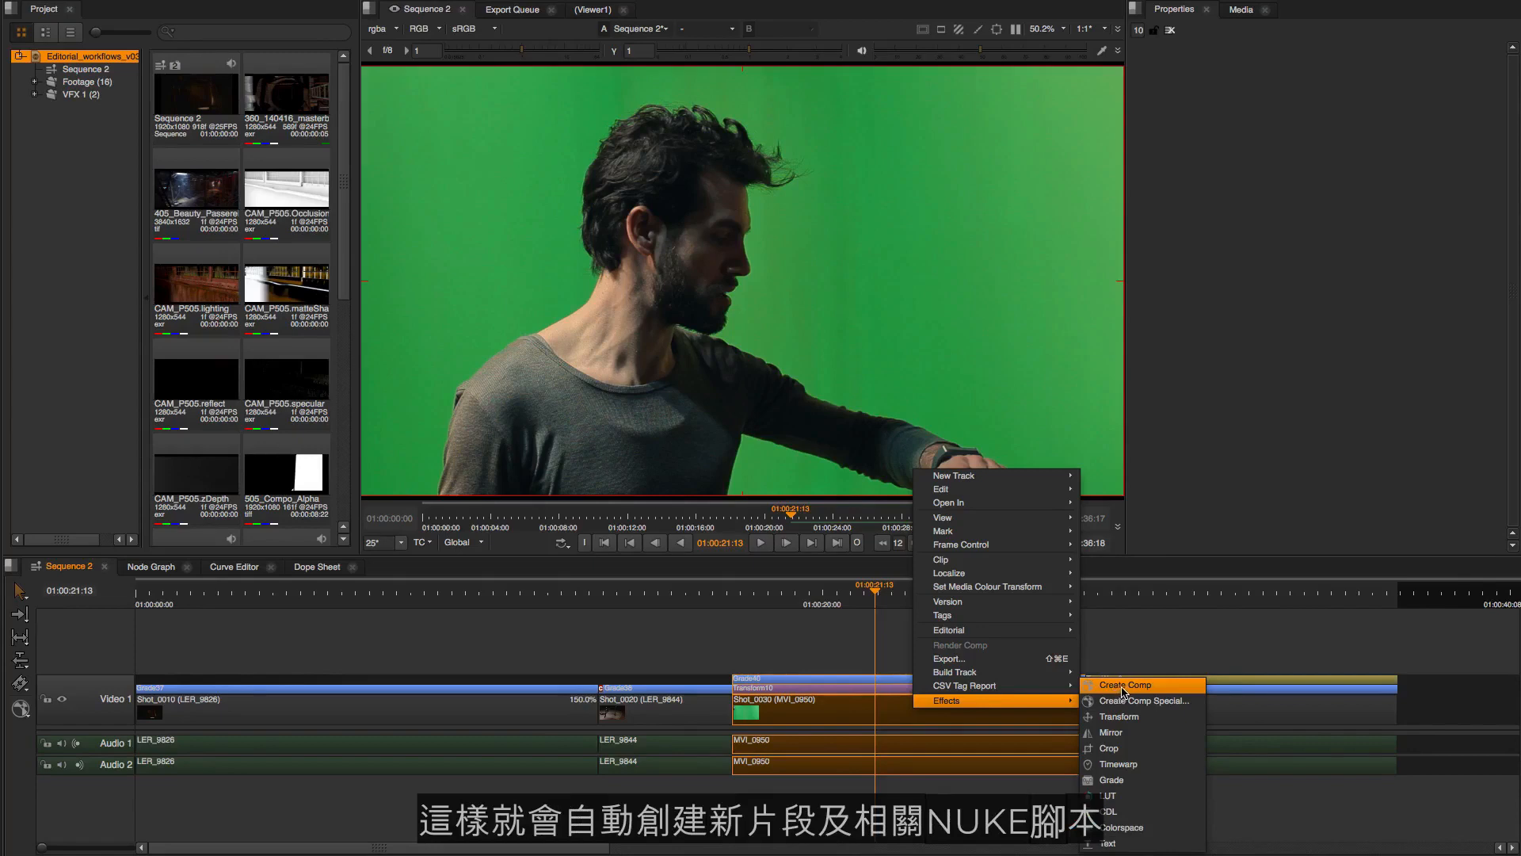
left_click(1122, 688)
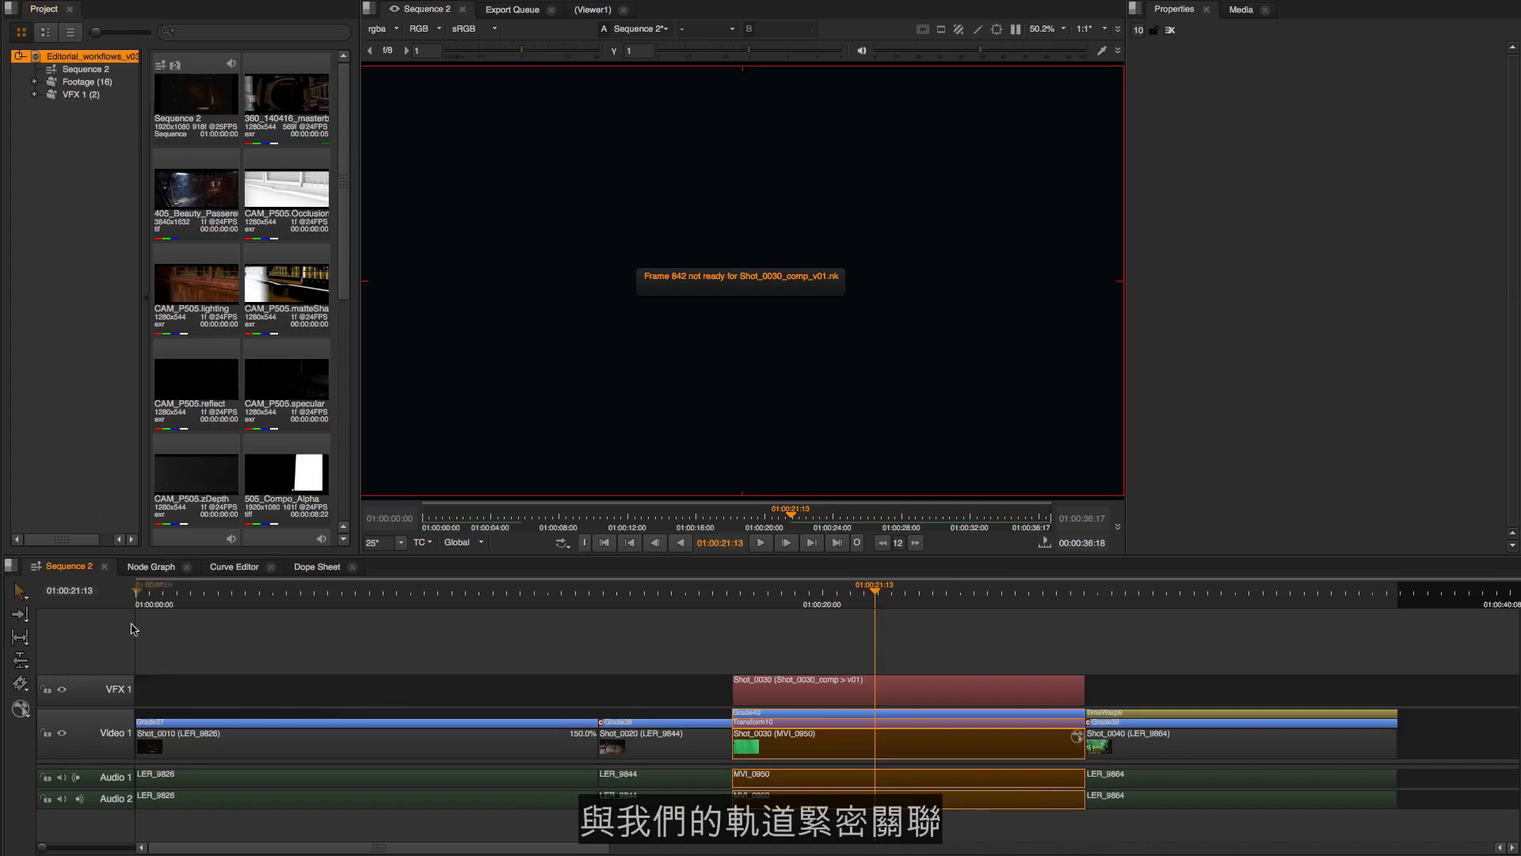
left_click(77, 95)
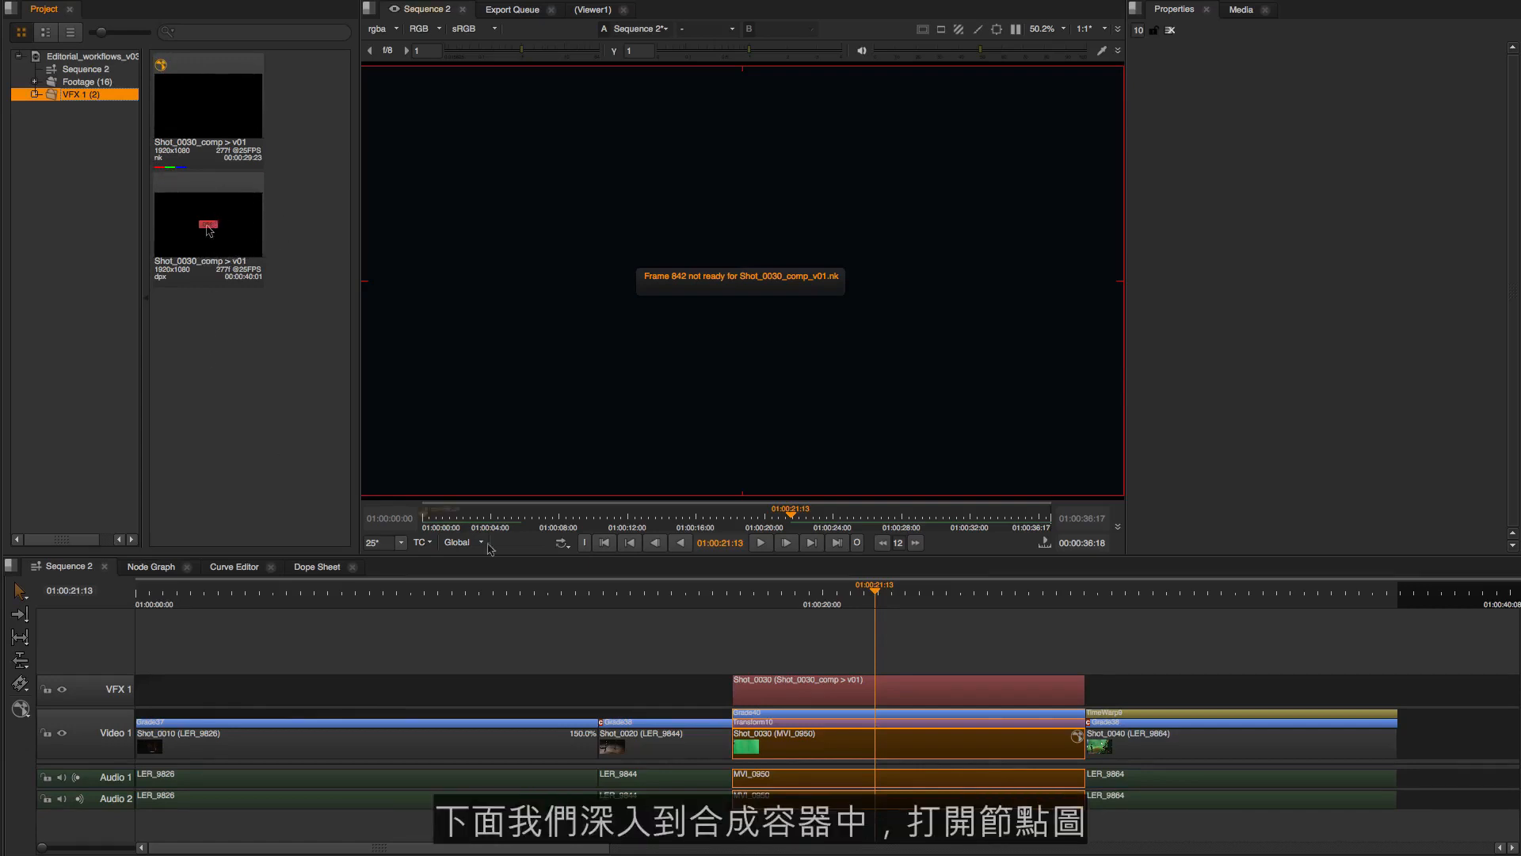
Open the Shot_0030 comp container on the VFX 1 track as a script in the Node Graph
left_click(870, 684)
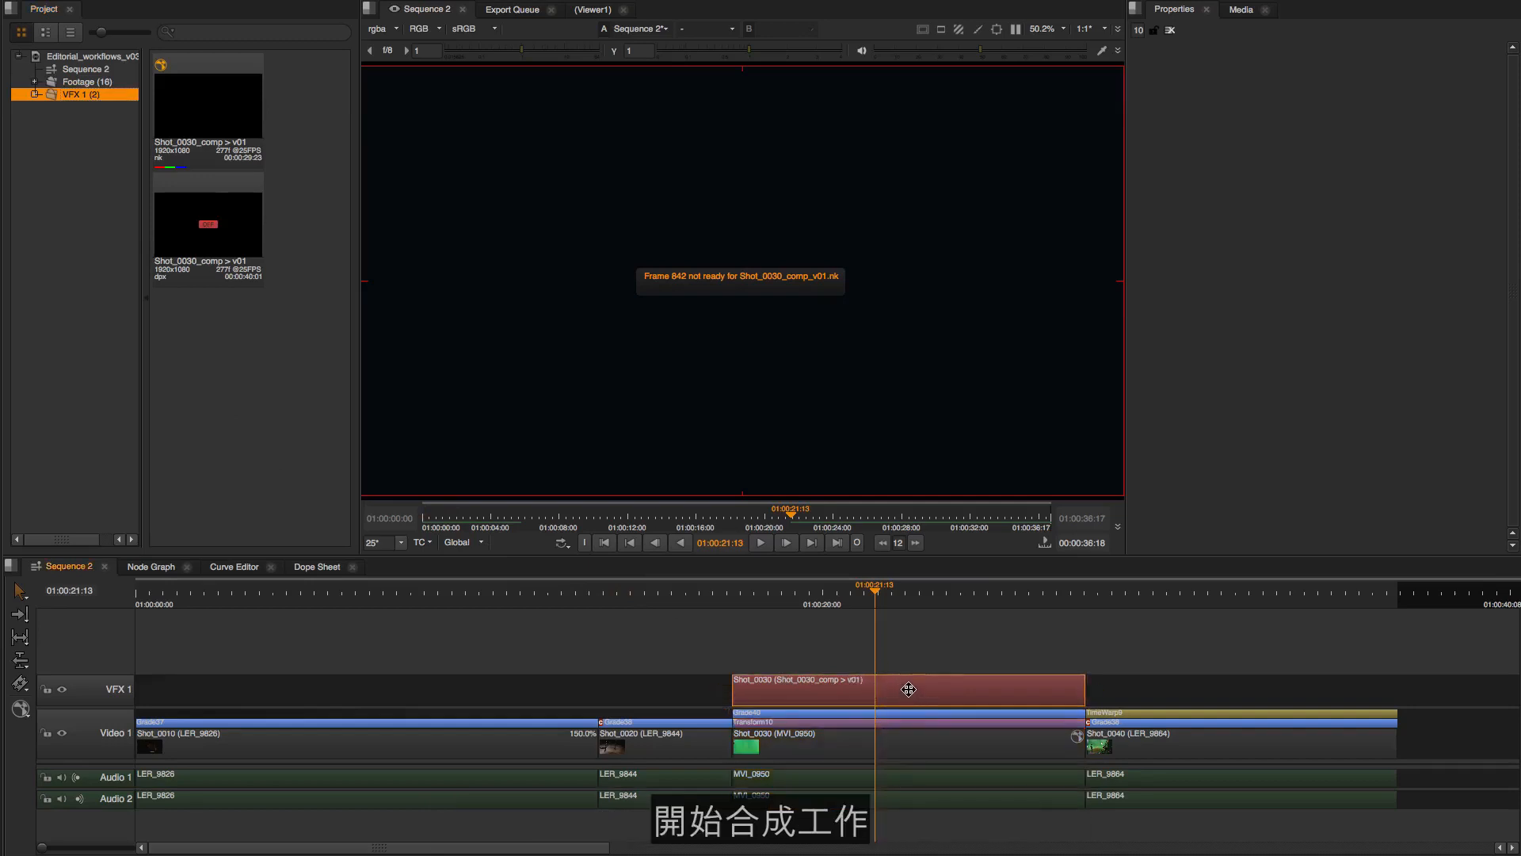
double_click(832, 694)
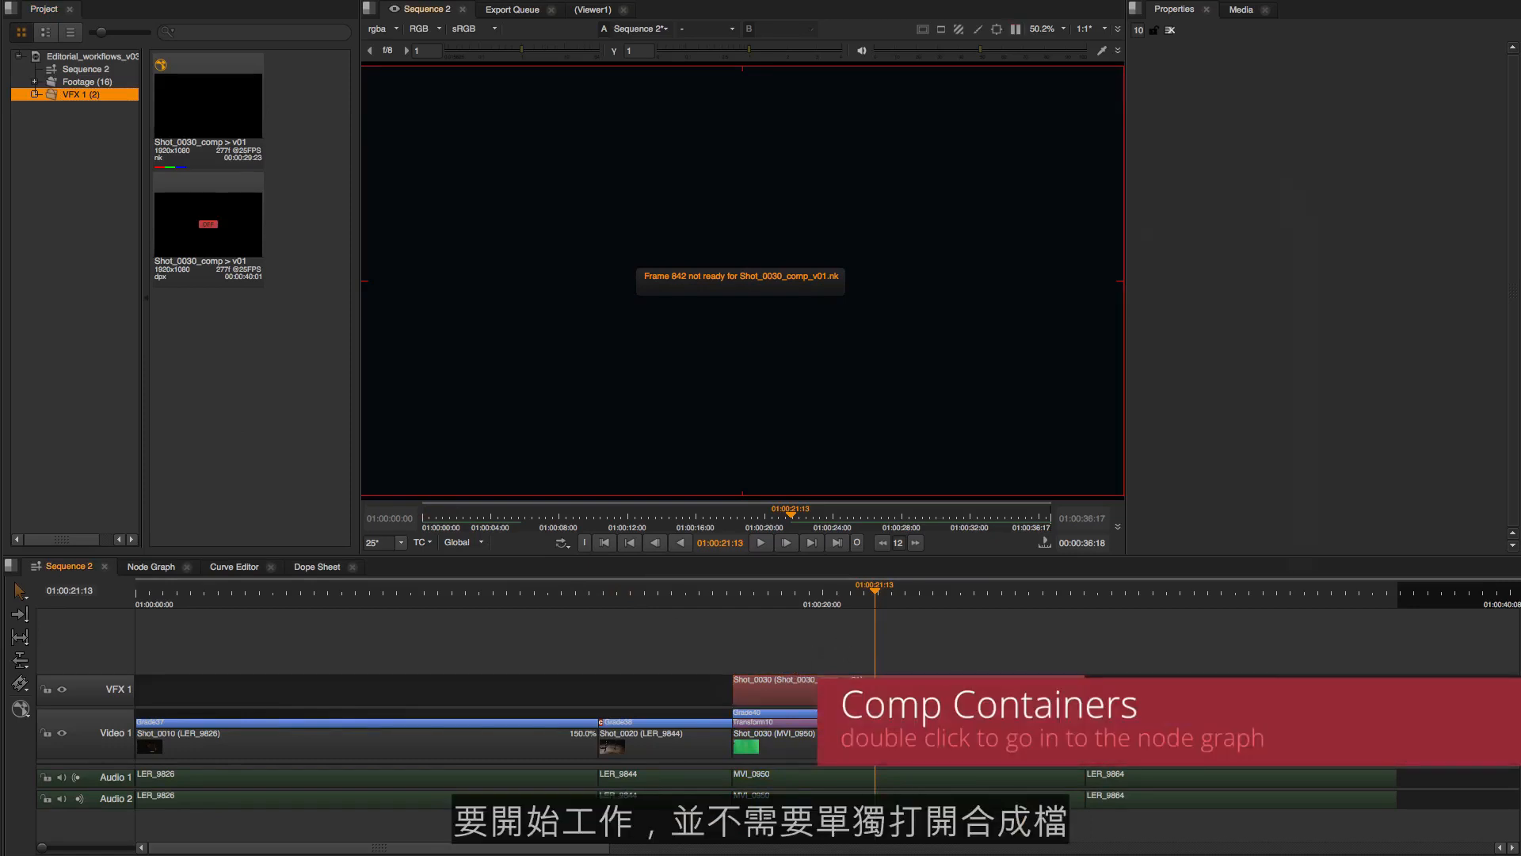
left_click(857, 688)
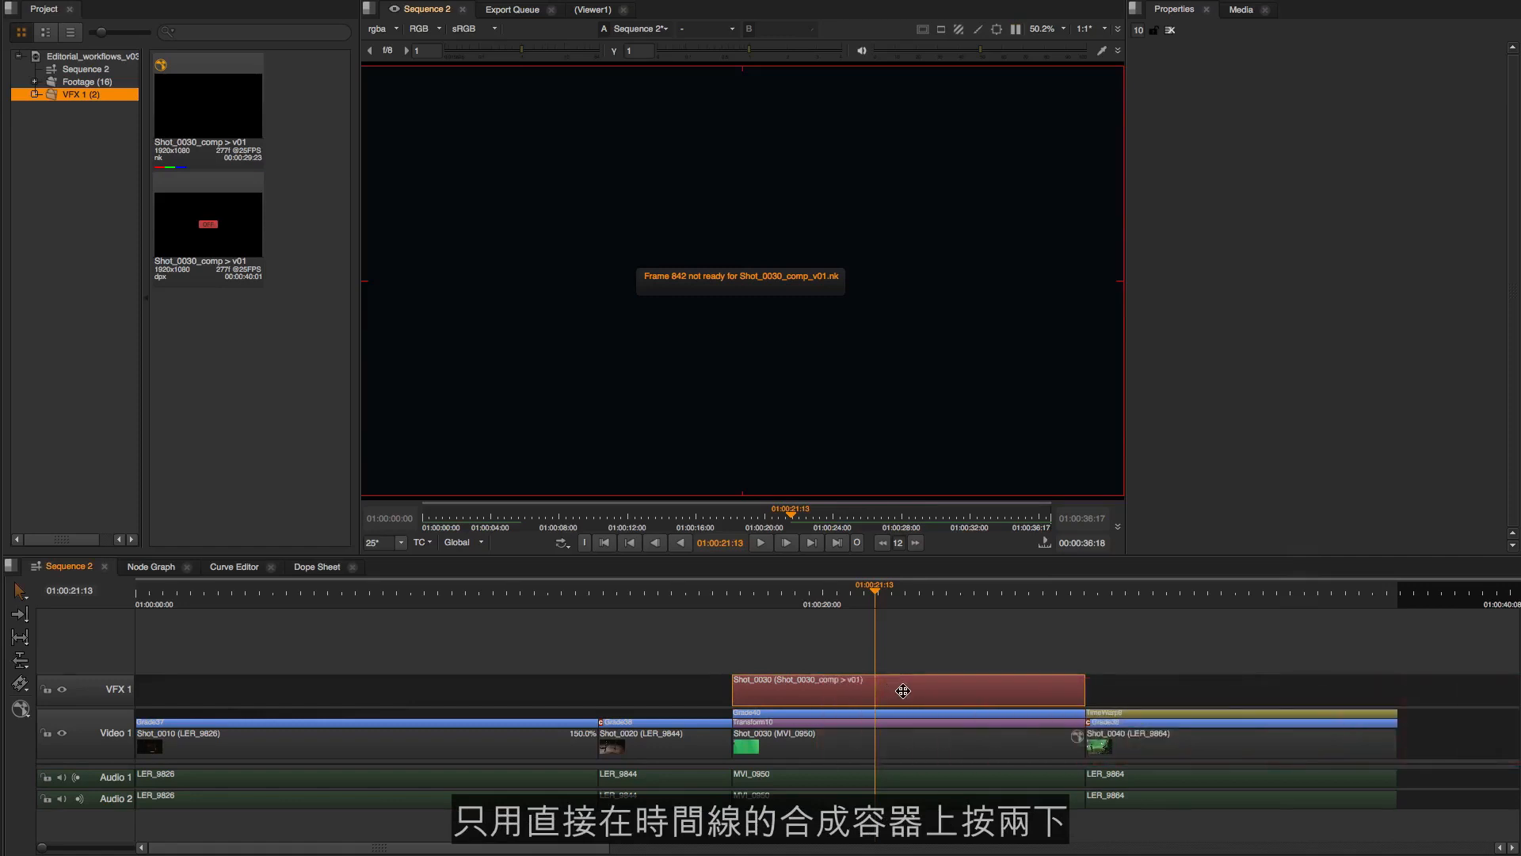
double_click(902, 690)
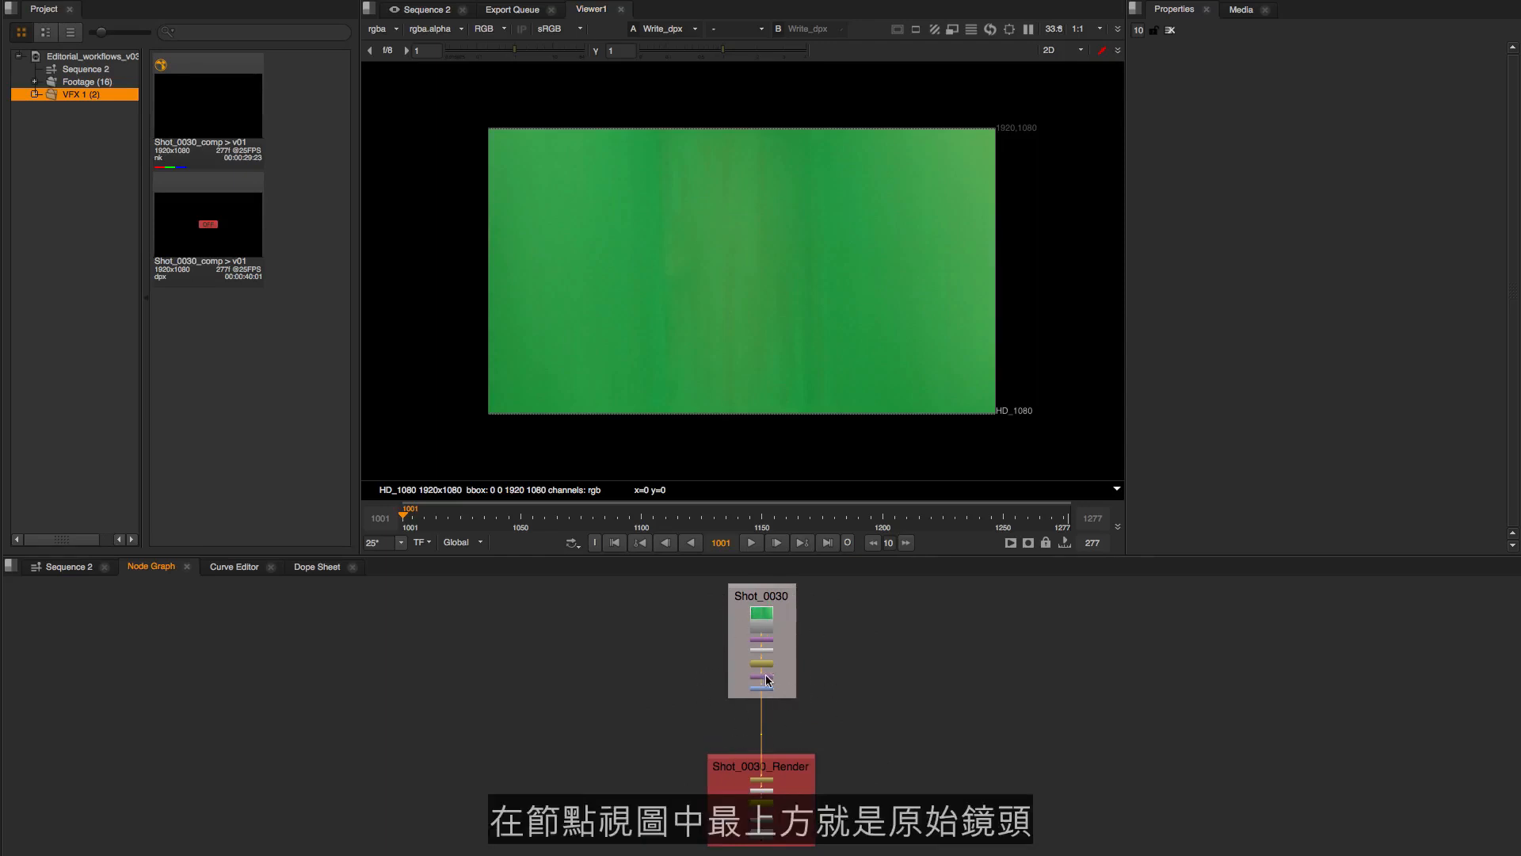
Examine the nodes in the Shot_0030 backdrop, from the Read and Reformat nodes down to FrameRange, Transform and Grade
scroll(805, 699, "up", 5)
scroll(825, 710, "down", 2)
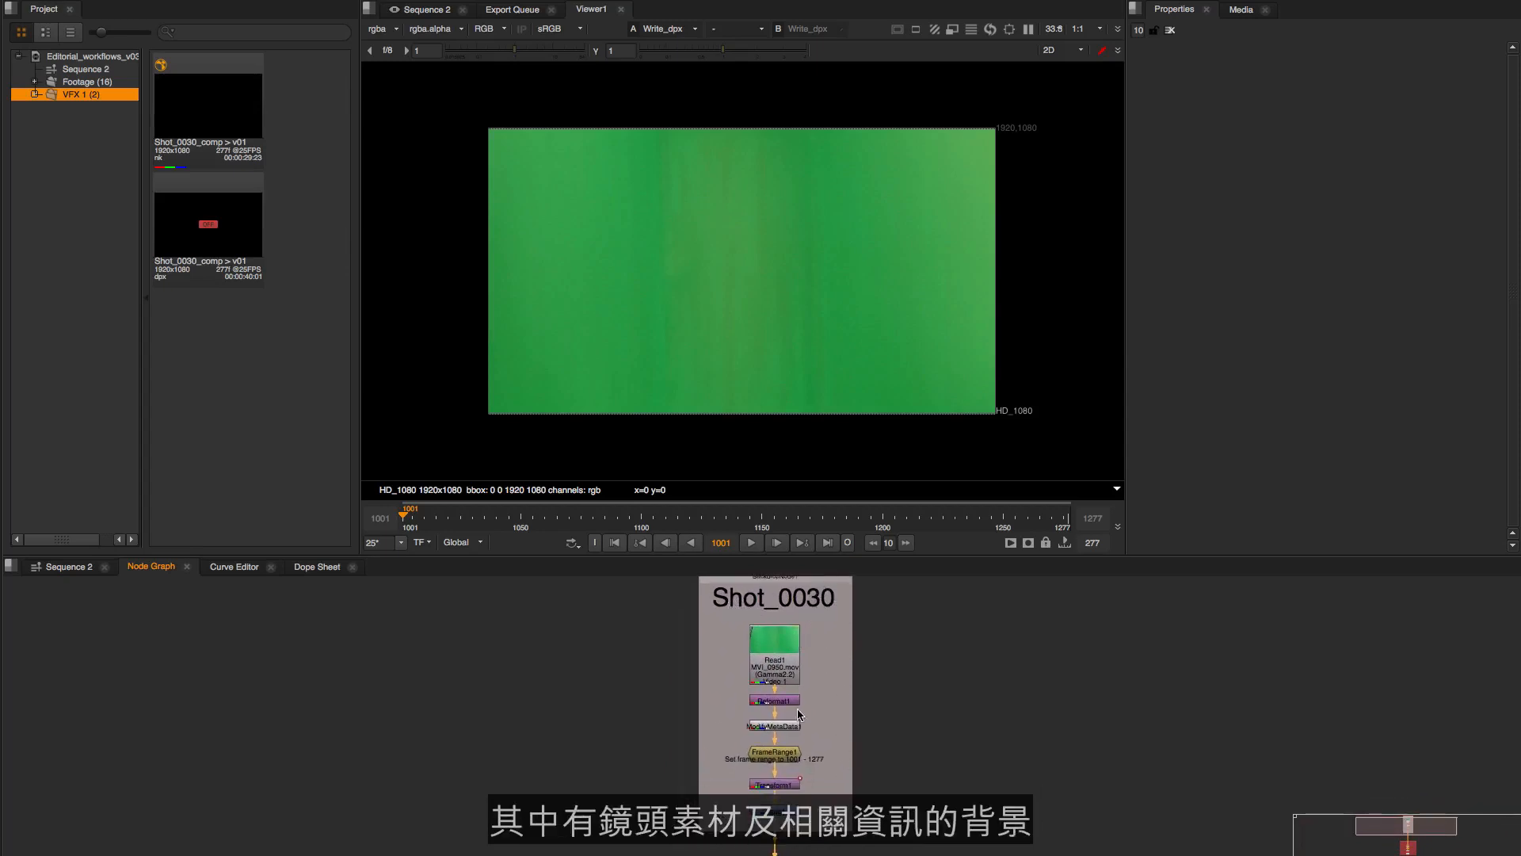
scroll(798, 711, "up", 2)
left_click_drag(826, 692, 720, 602)
left_click_drag(826, 693, 721, 658)
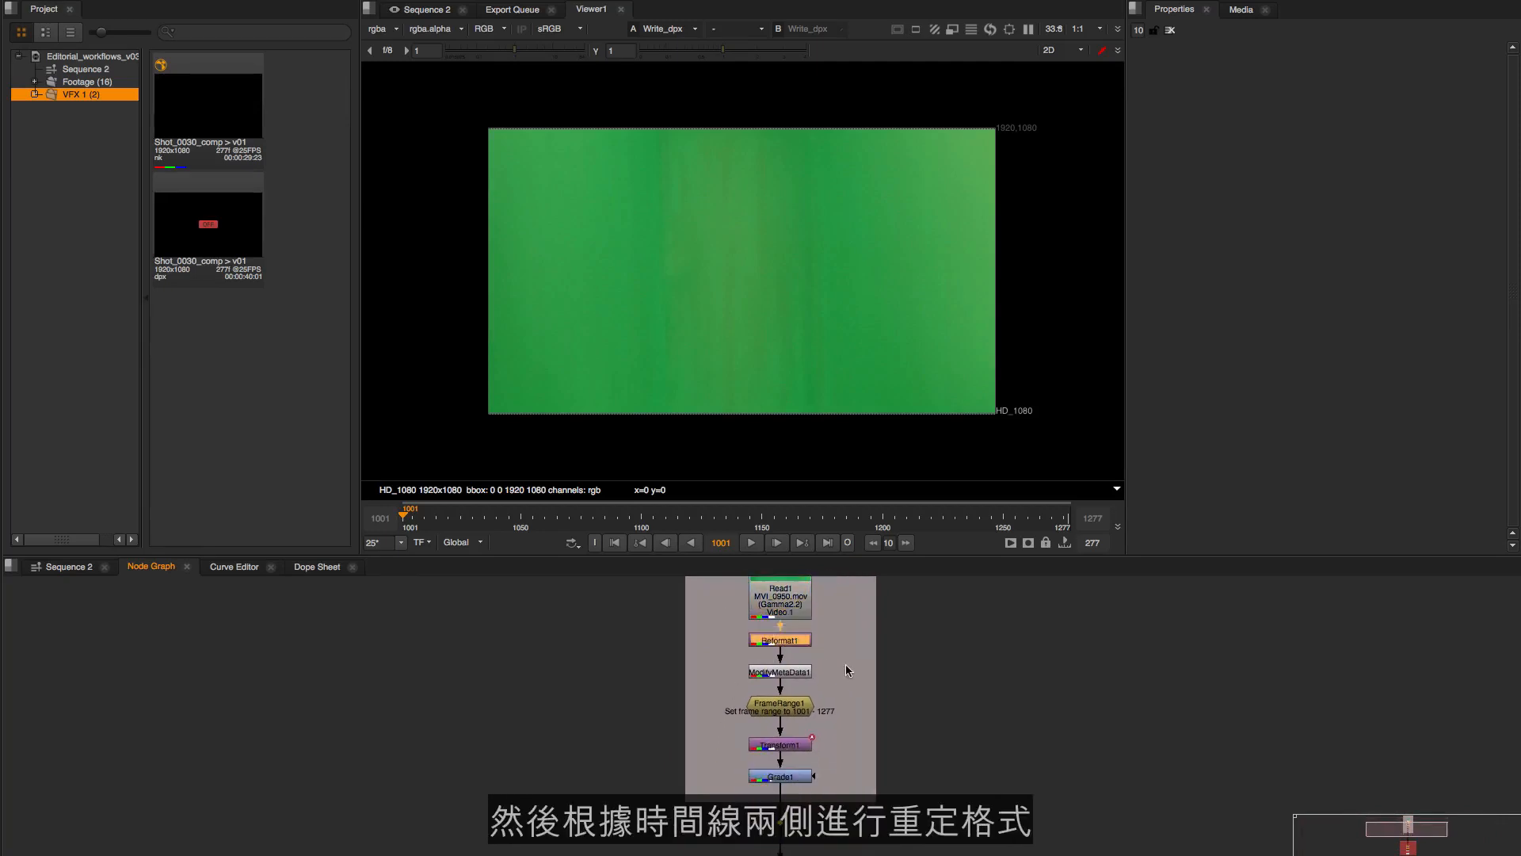
left_click(819, 655)
left_click_drag(827, 695, 728, 682)
left_click_drag(844, 685, 842, 675)
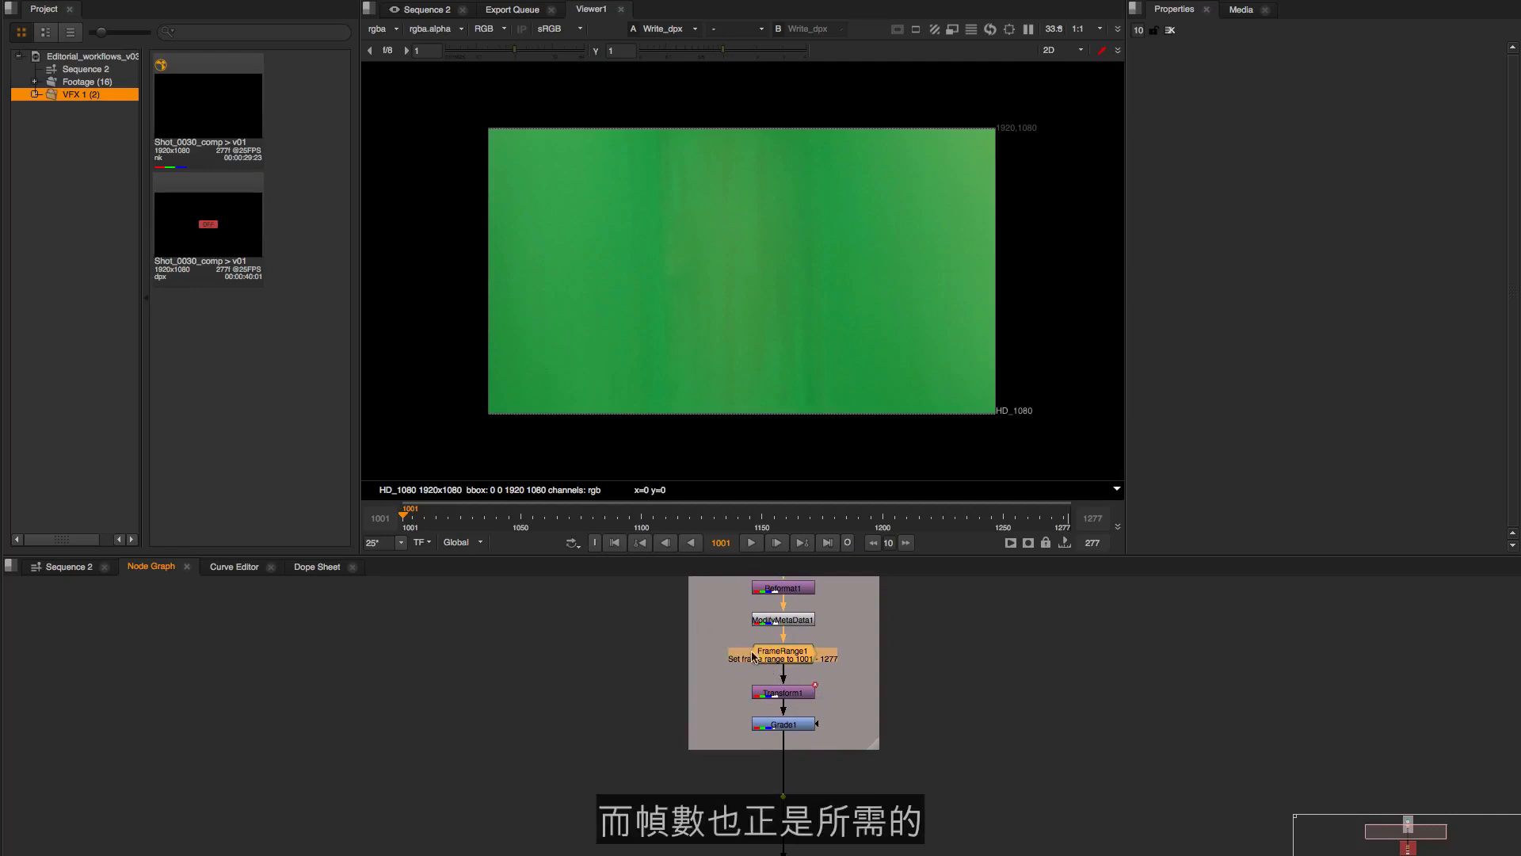
left_click_drag(850, 683, 774, 694)
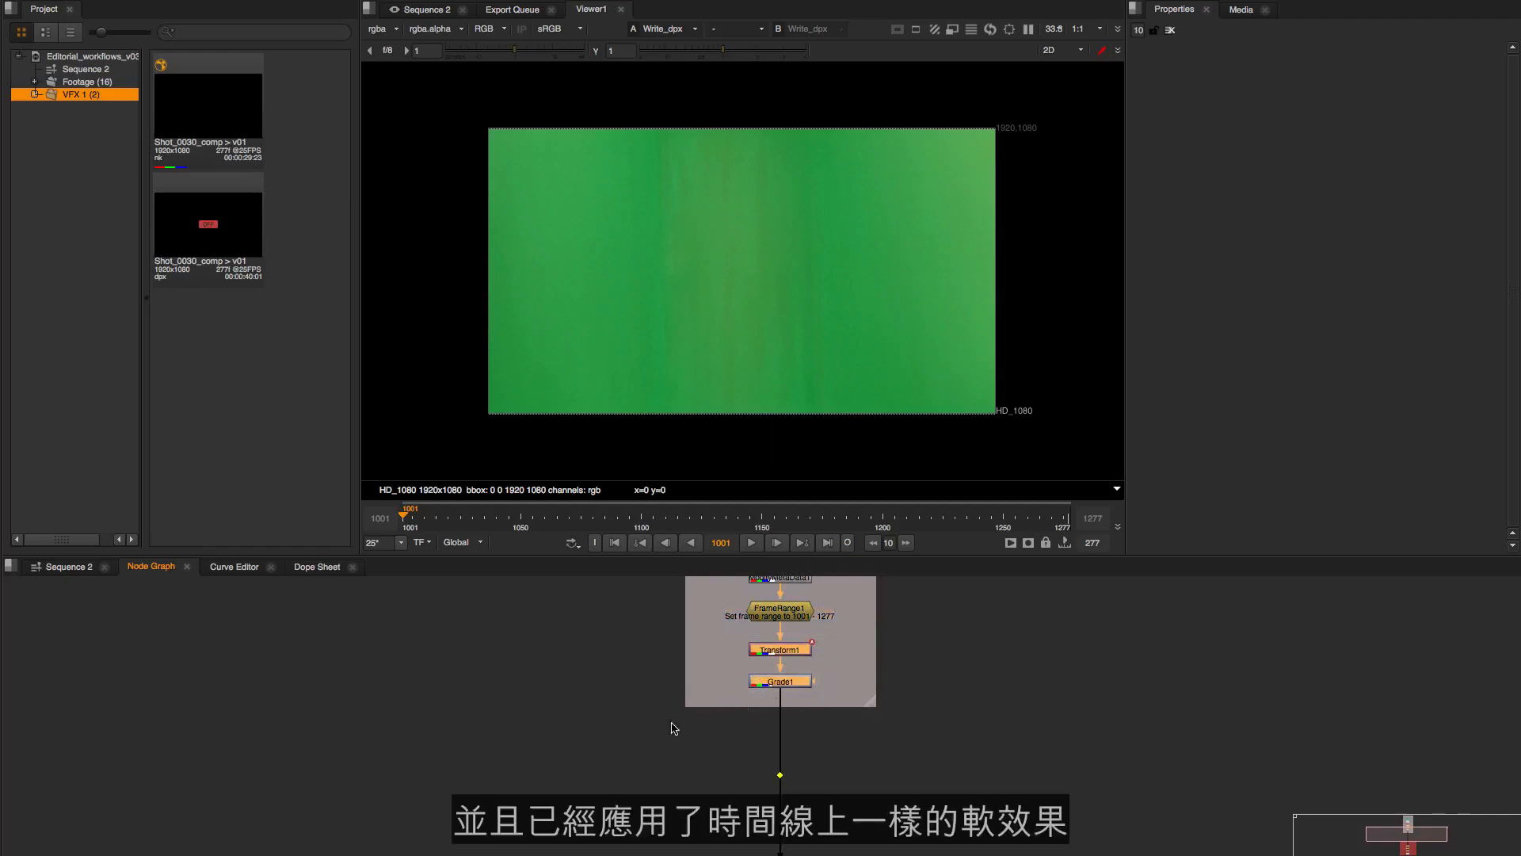
left_click(479, 672)
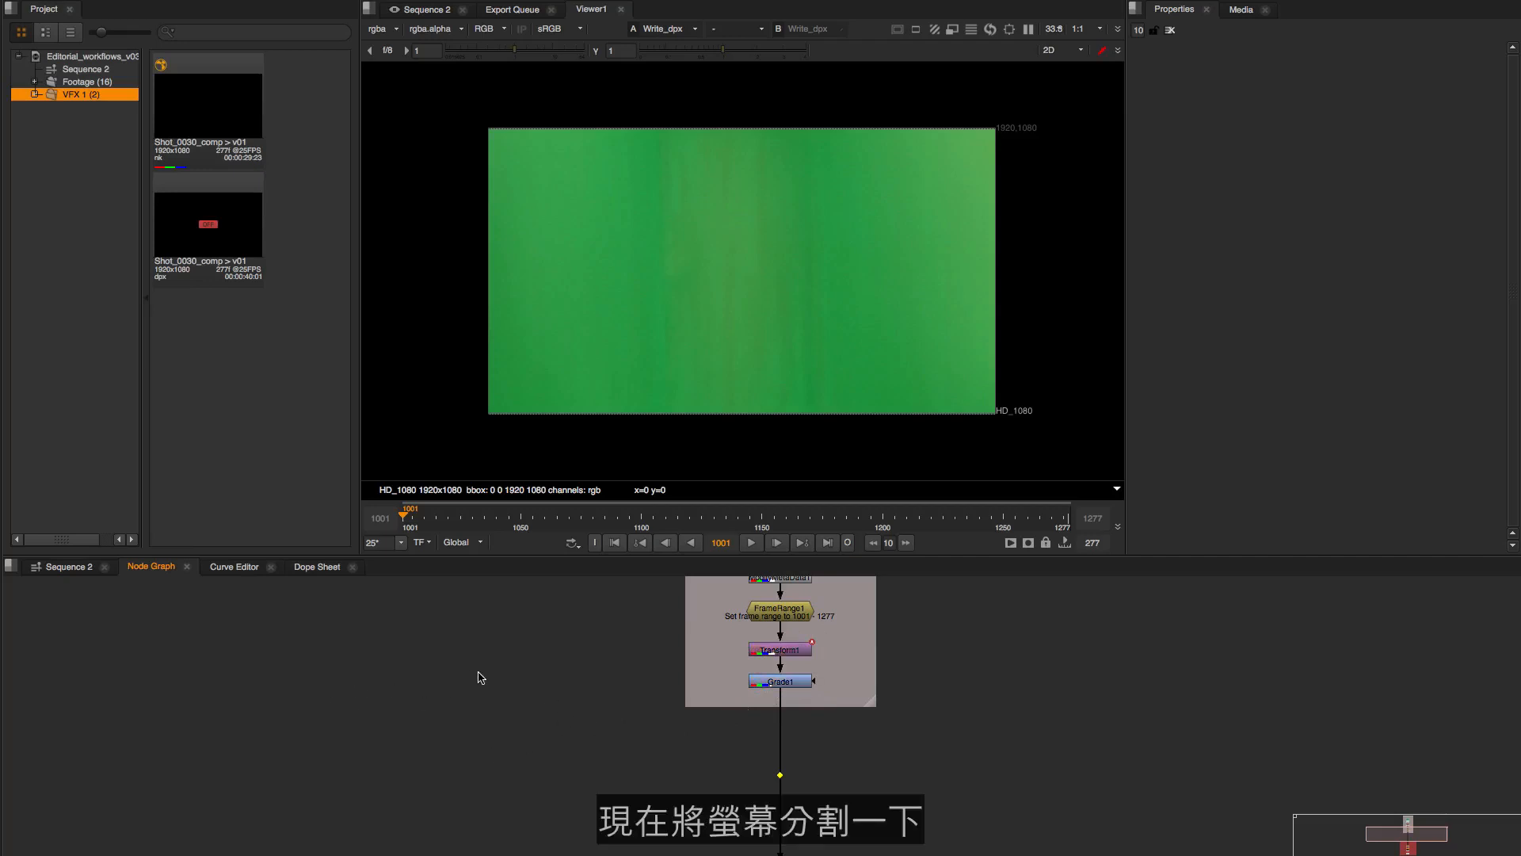
Split the lower pane horizontally, move the Node Graph into the new half and display the Sequence 2 timeline beside it
right_click(619, 572)
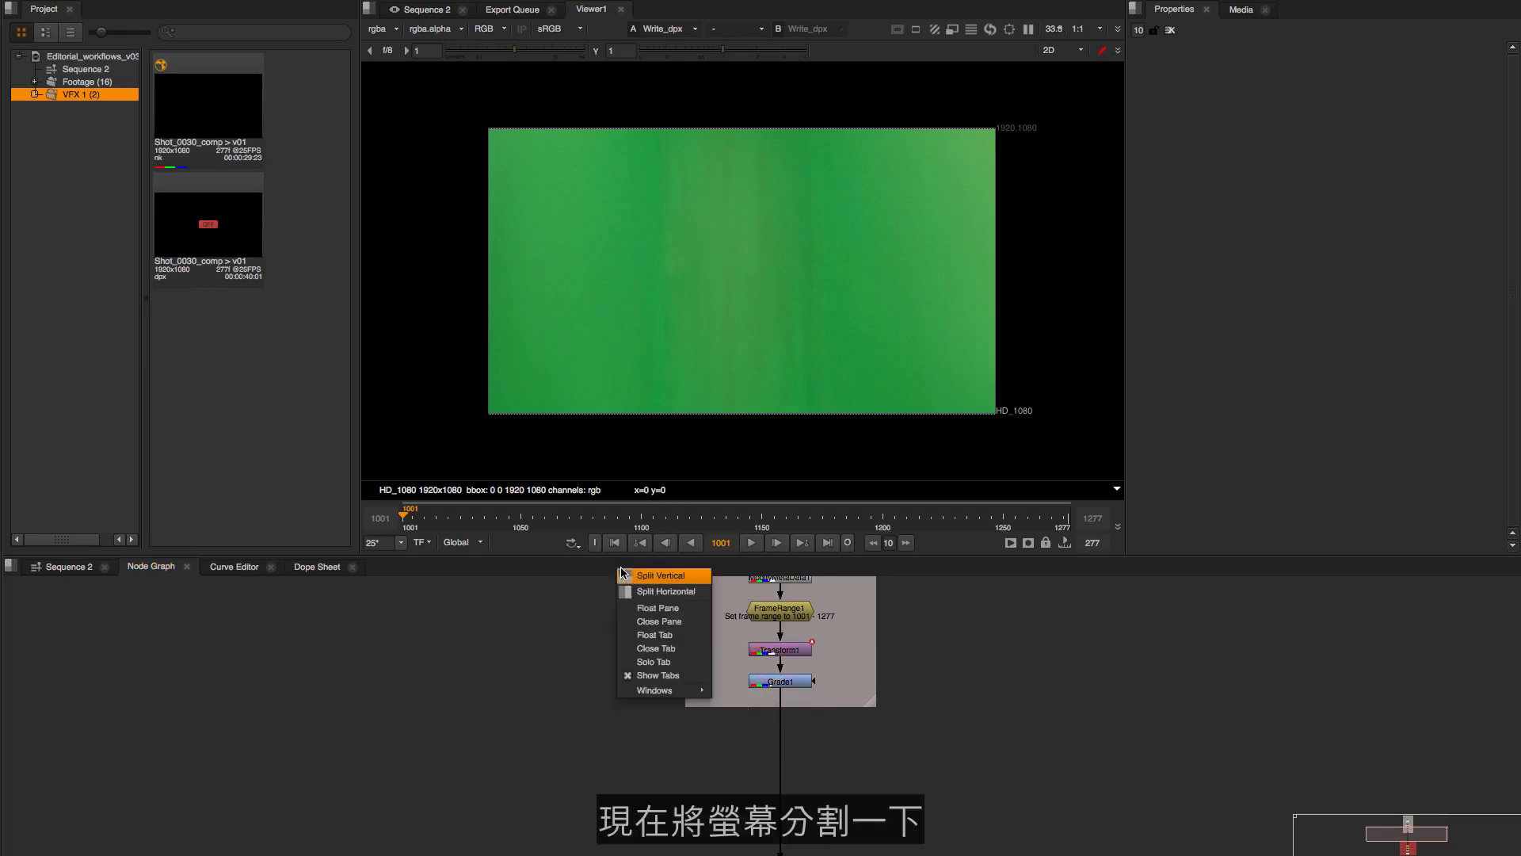
left_click(647, 600)
left_click_drag(158, 572, 965, 628)
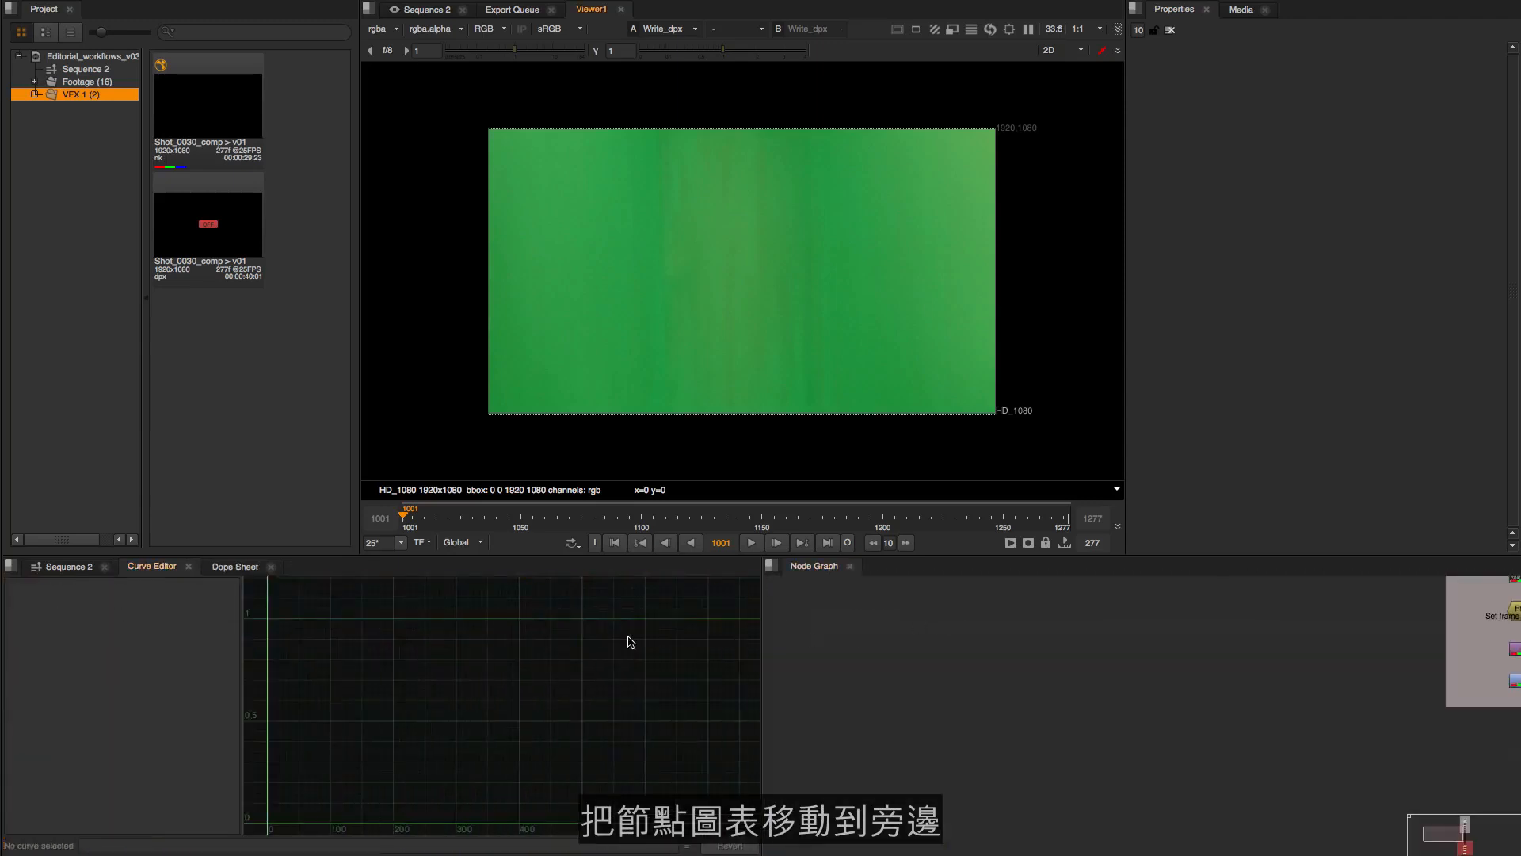
left_click(69, 566)
Compare the Read, Transform and Grade nodes of Shot_0030 with the clip and its soft effects on the timeline
left_click_drag(1343, 674, 1163, 711)
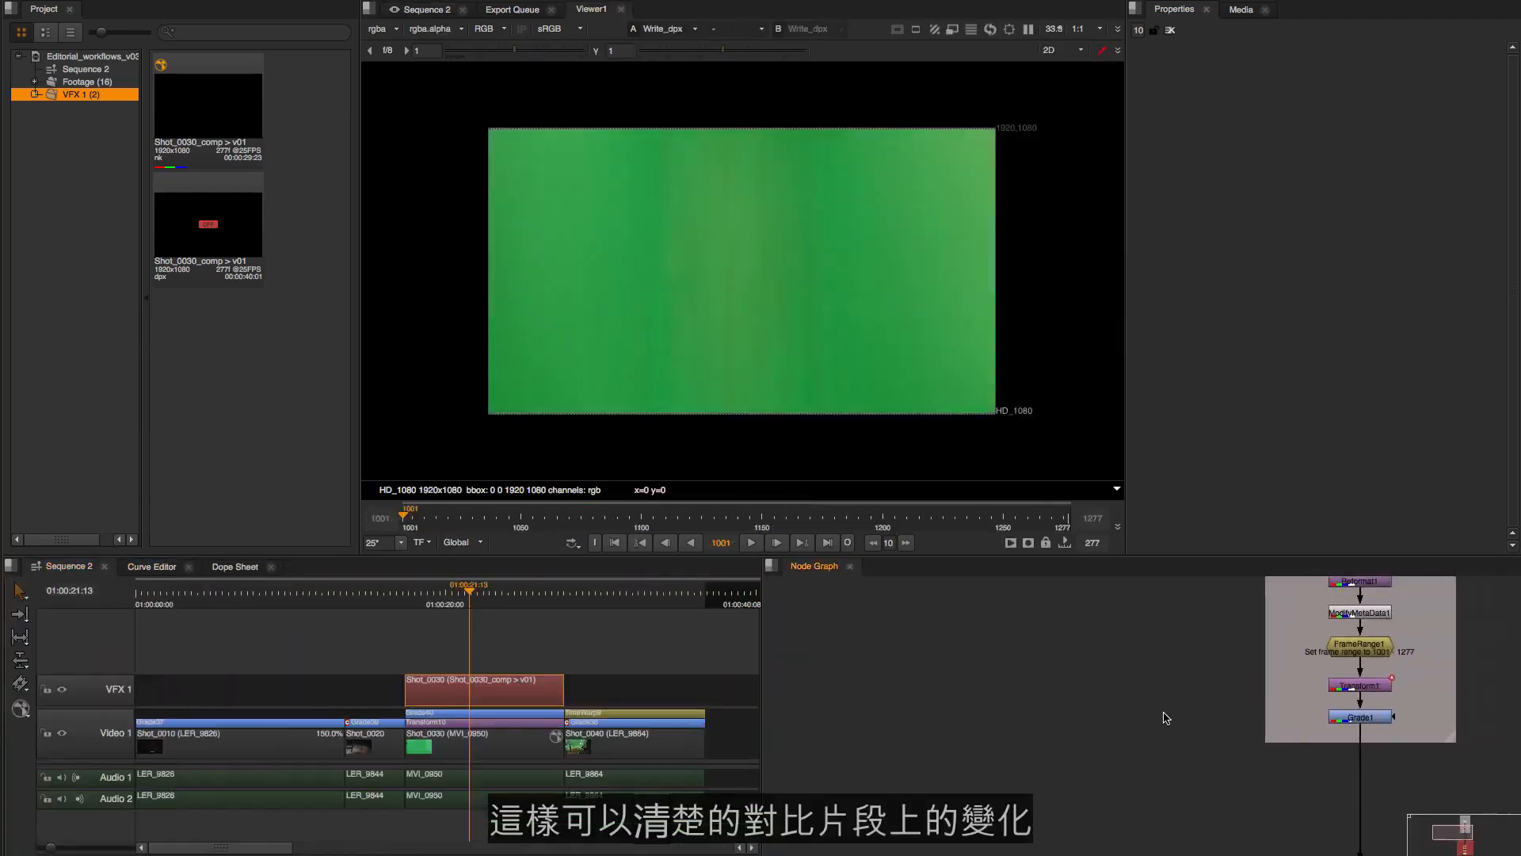
left_click_drag(1291, 669, 1028, 756)
mouse_move(1125, 695)
left_mouse_down()
mouse_move(1147, 706)
mouse_move(1133, 683)
left_mouse_up()
left_click_drag(1129, 617, 1028, 697)
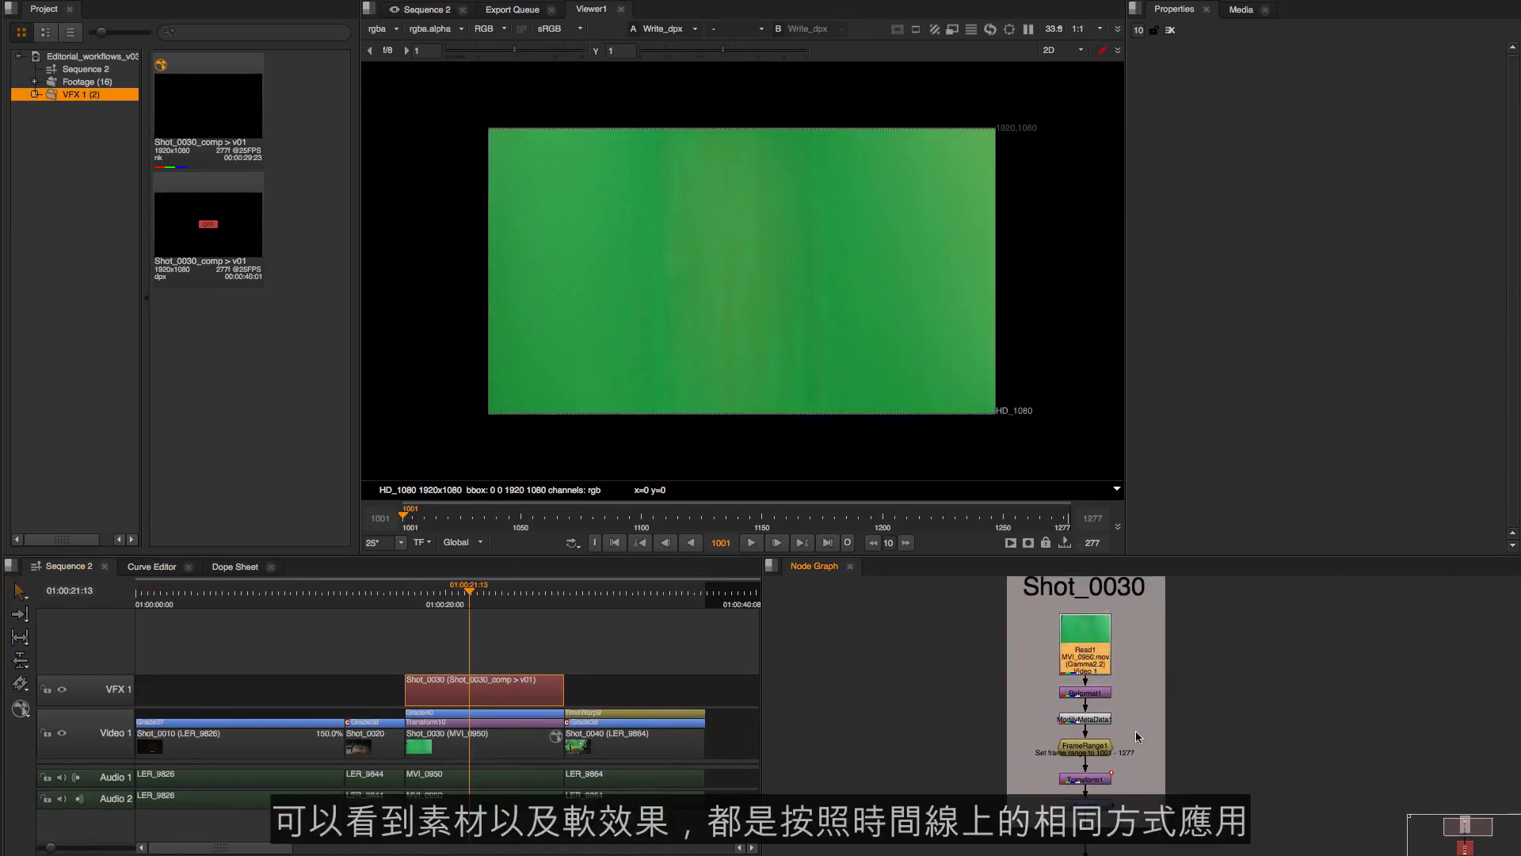
left_click_drag(1122, 776, 1038, 759)
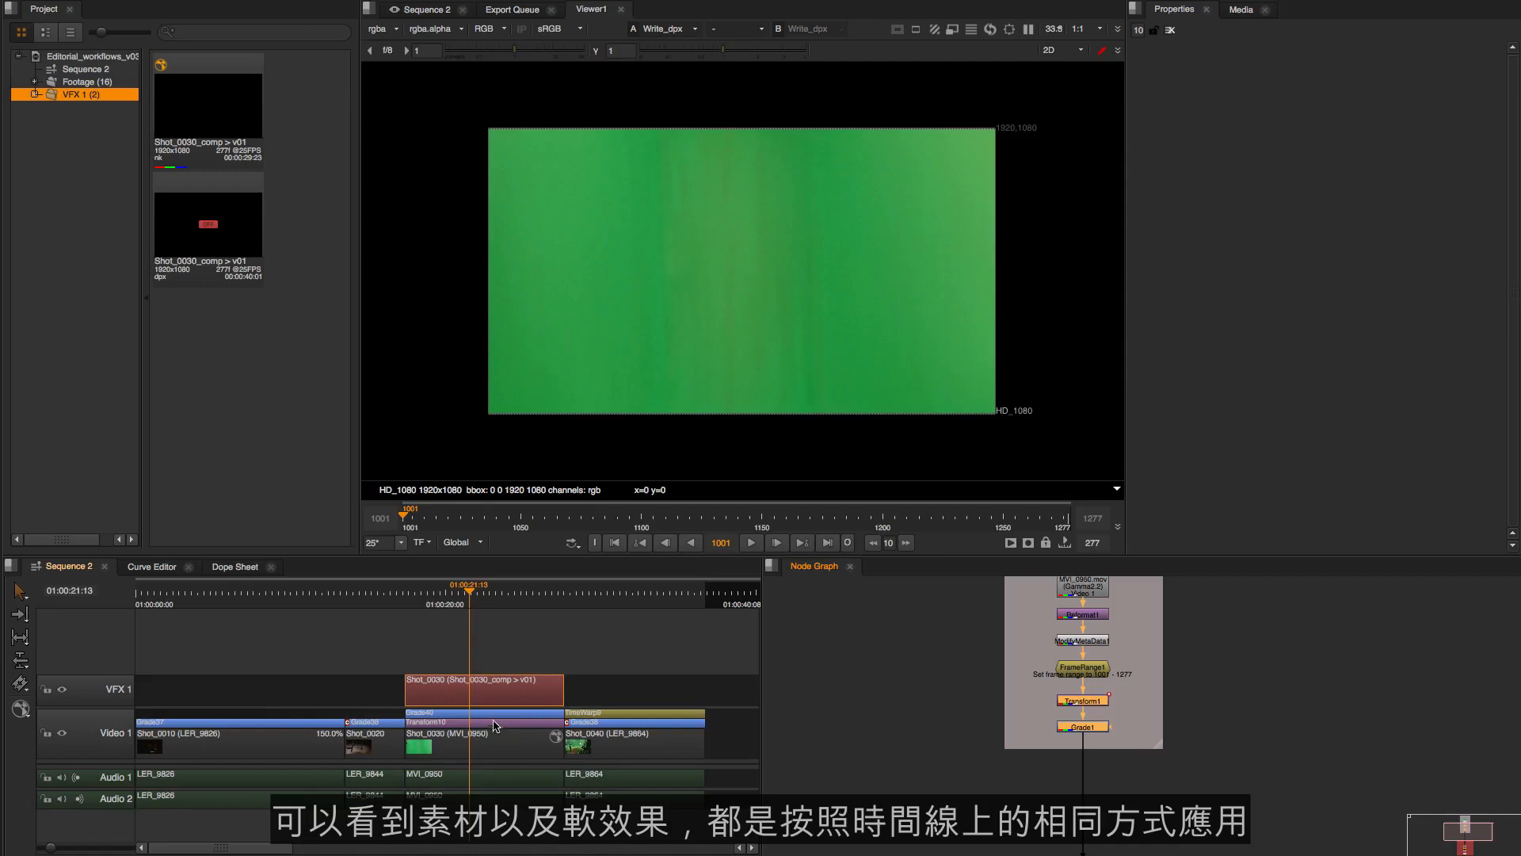
left_click(1105, 752)
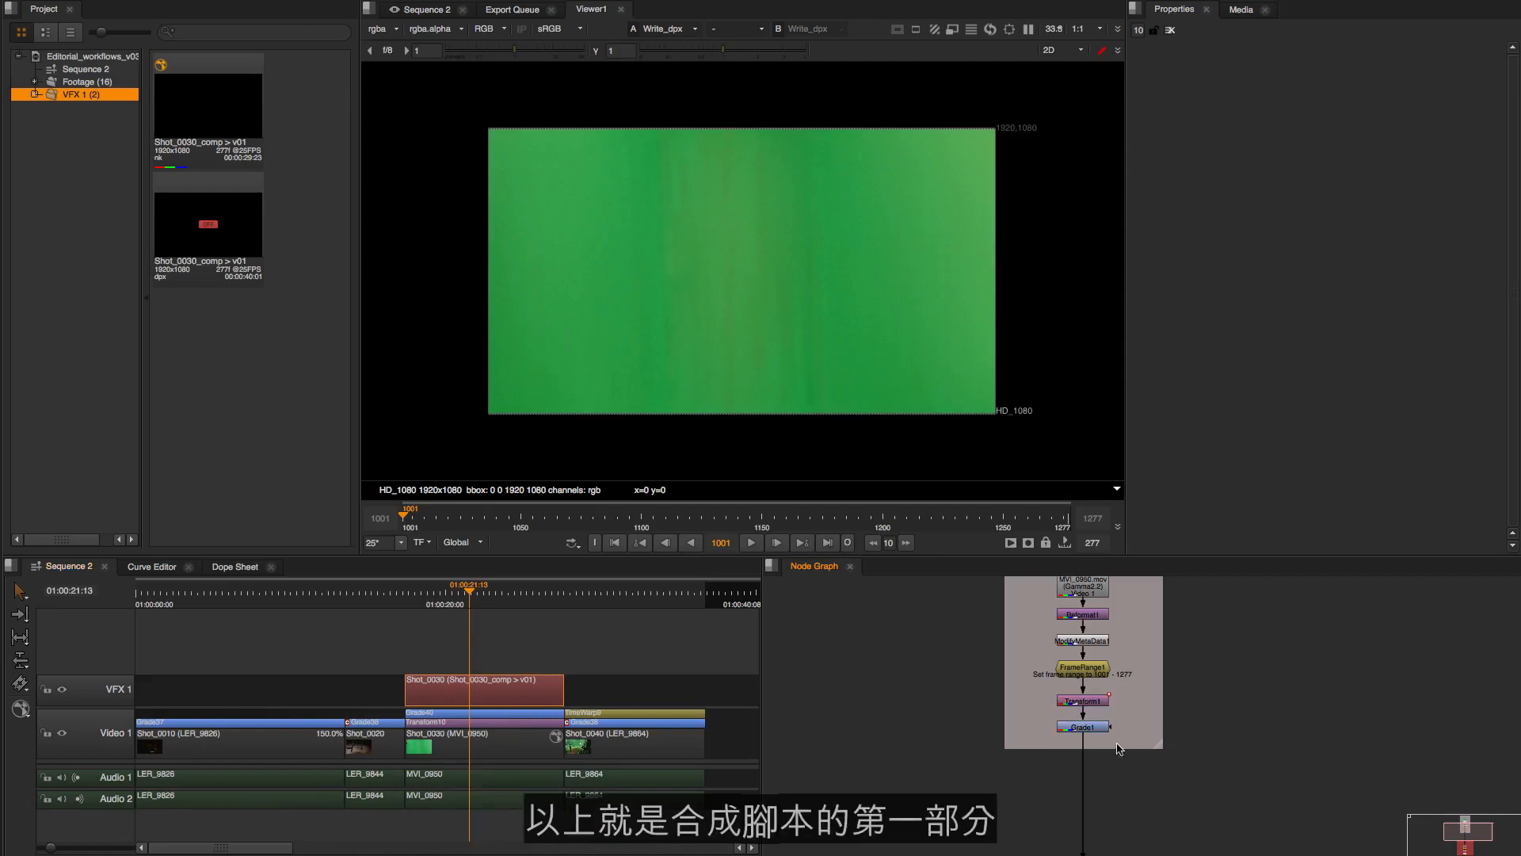
Inspect the AddTimeCode, ModifyMetaData and Write_dpx nodes in the Shot_0030_Render backdrop
scroll(1117, 749, "up", 2)
scroll(1096, 738, "down", 4)
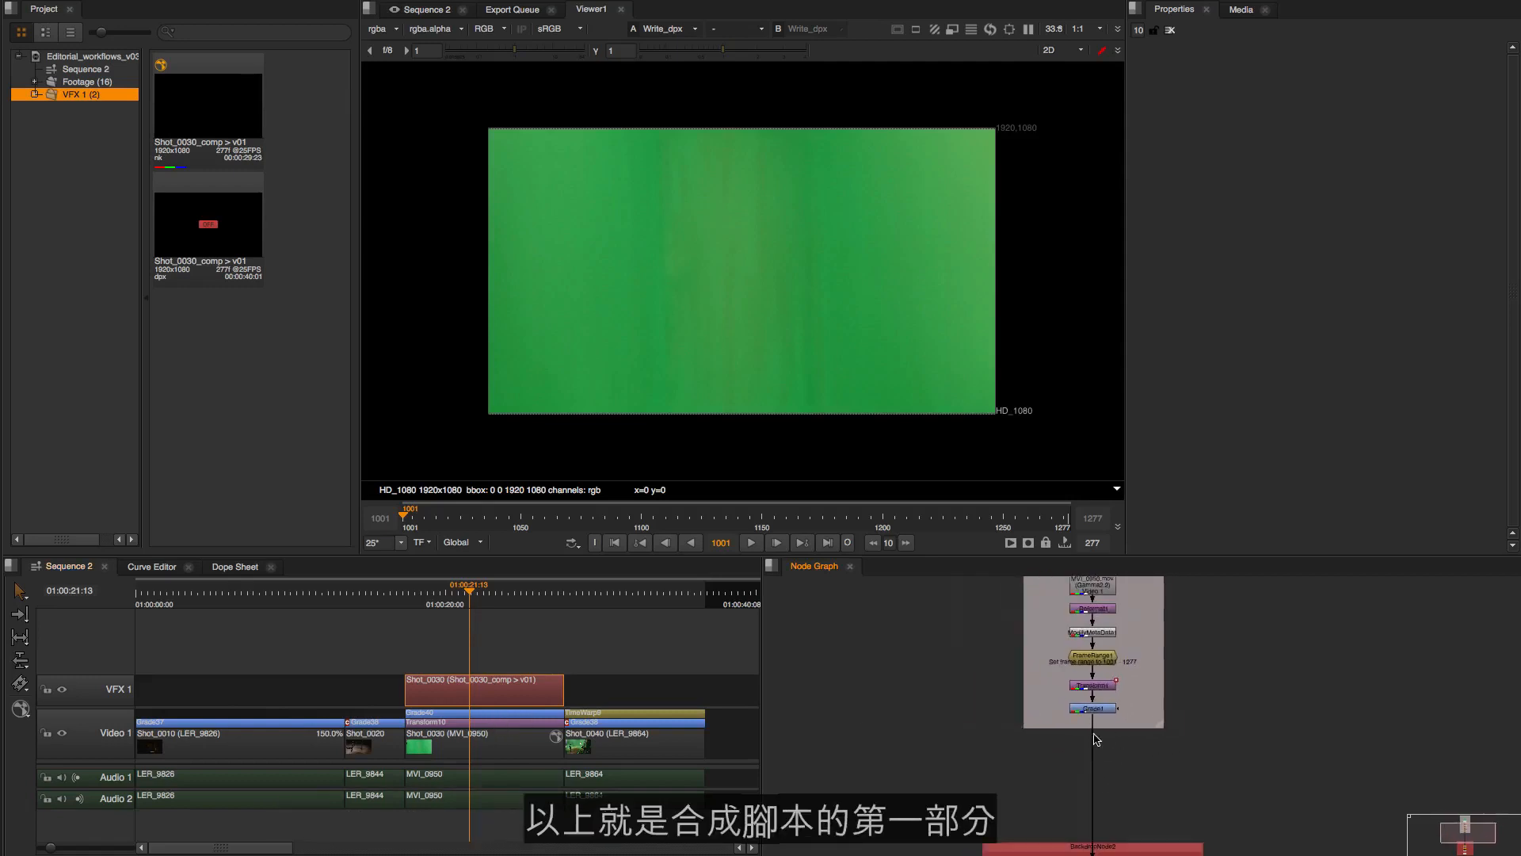
left_click_drag(1133, 646, 1132, 723)
left_click_drag(1130, 802, 1130, 671)
left_click_drag(1140, 752, 1138, 632)
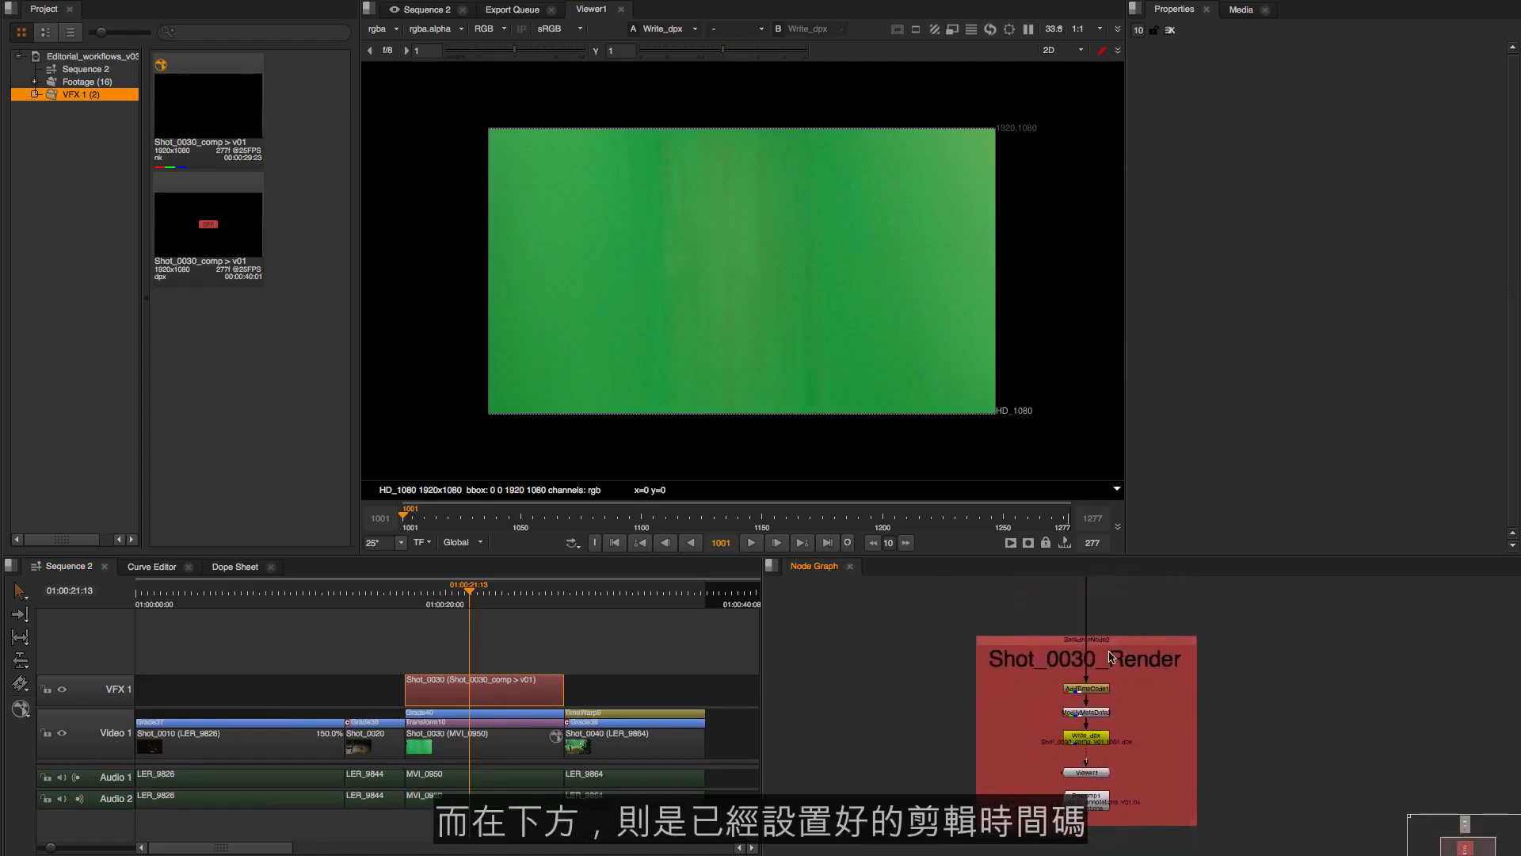
scroll(1116, 659, "up", 3)
scroll(1109, 705, "up", 4)
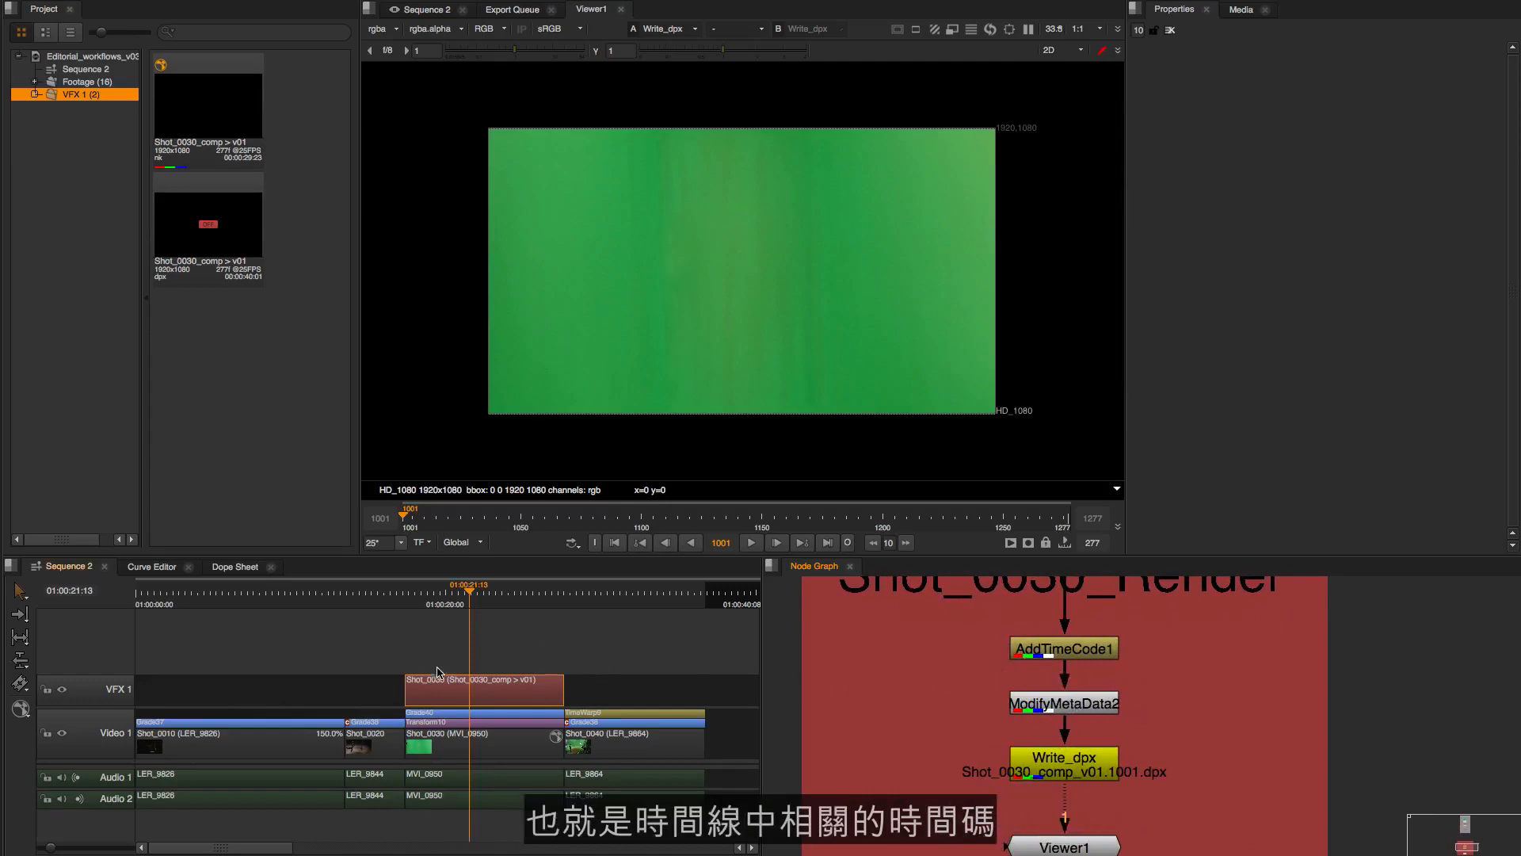
left_click_drag(1106, 718, 1115, 680)
left_click_drag(1142, 695, 998, 774)
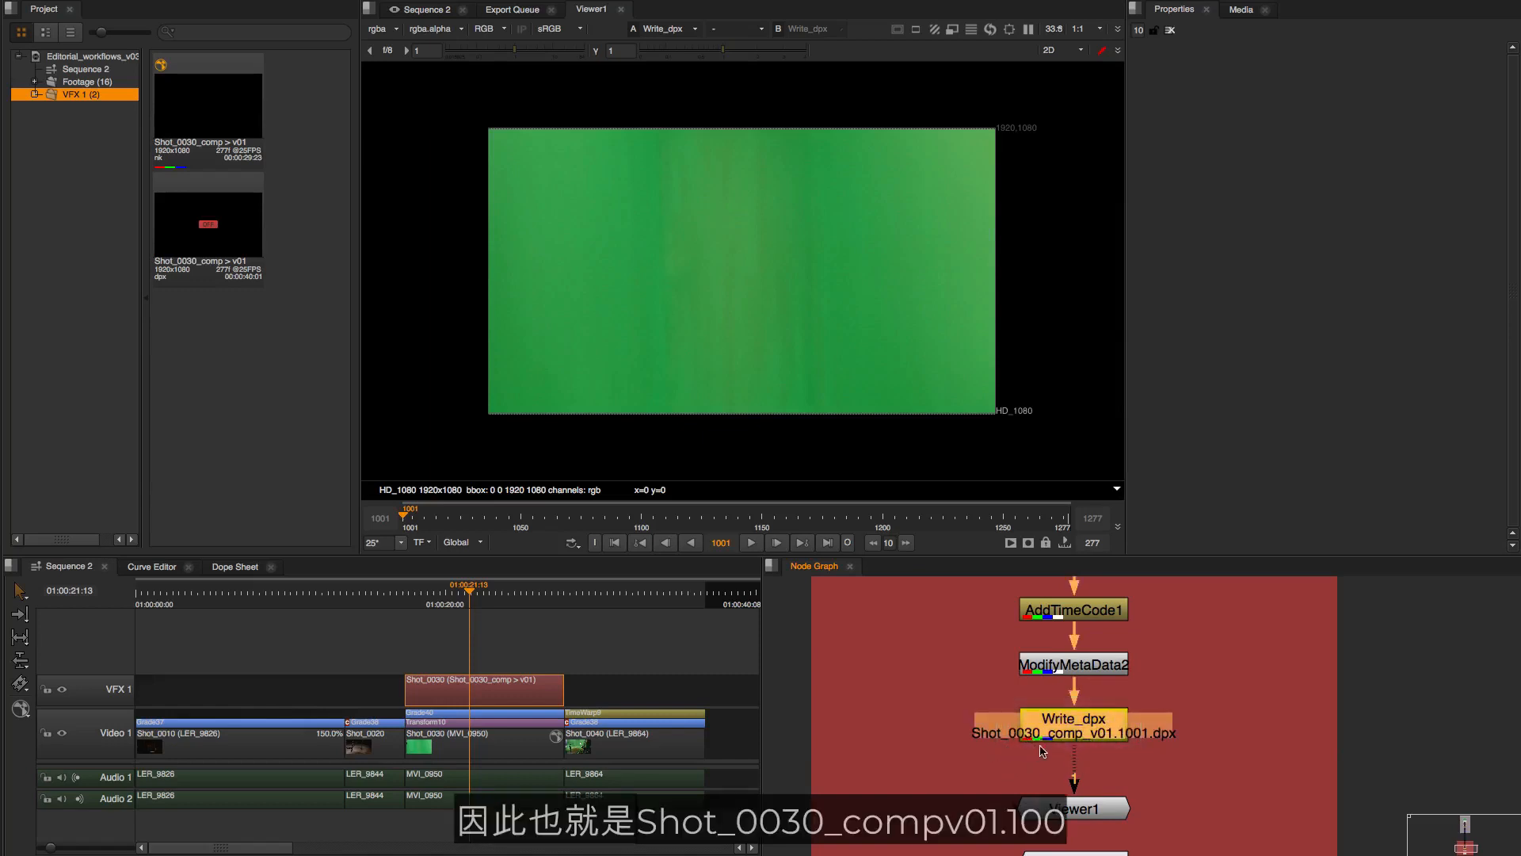
Inspect the Precomp annotations node at the end of the Shot_0030_Render backdrop
scroll(1166, 758, "down", 2)
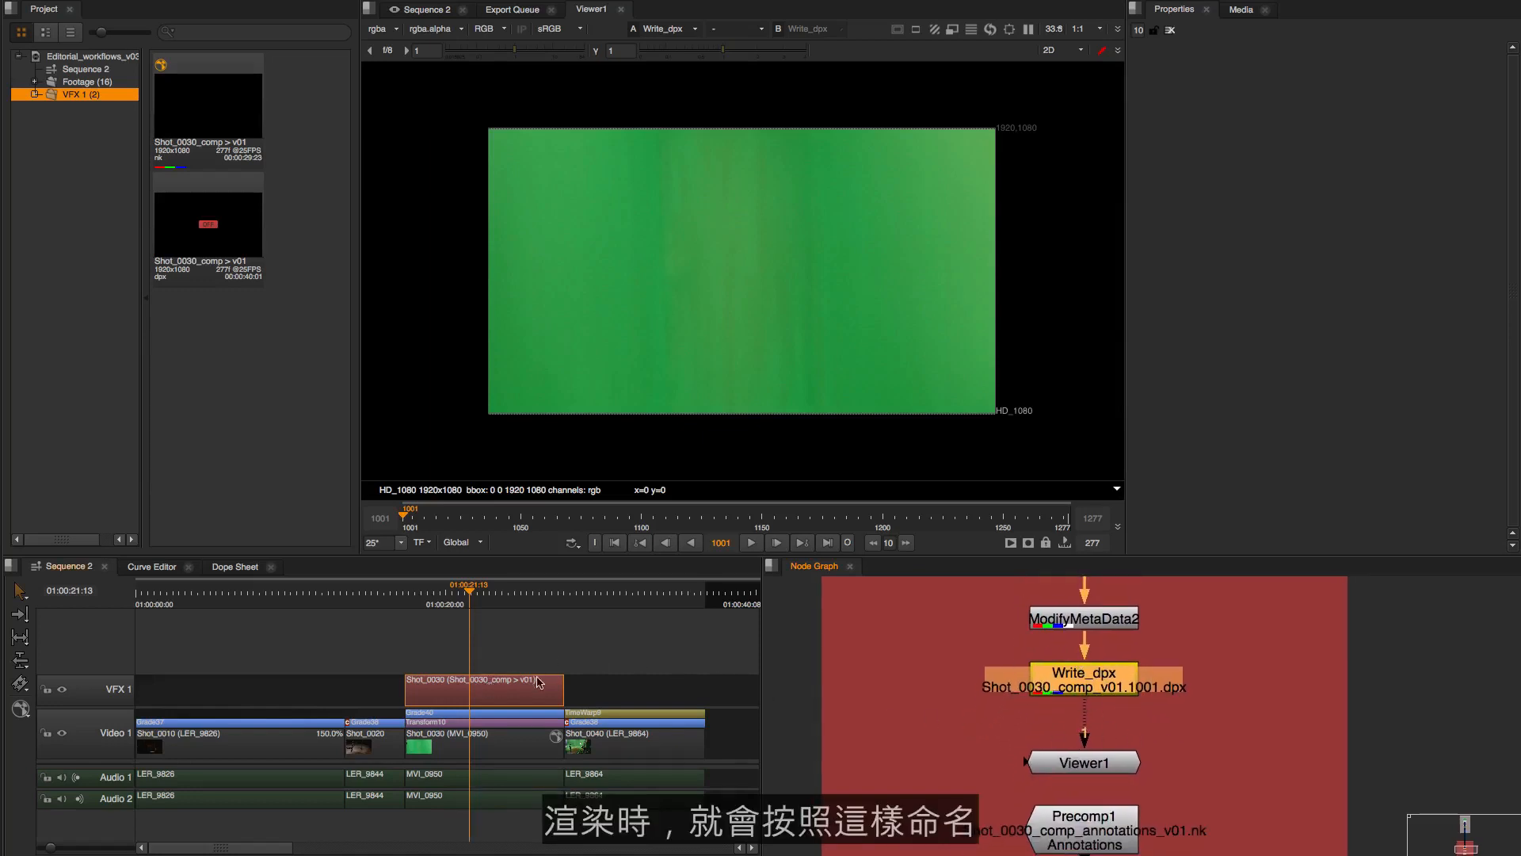
scroll(1168, 737, "down", 1)
scroll(1171, 721, "down", 2)
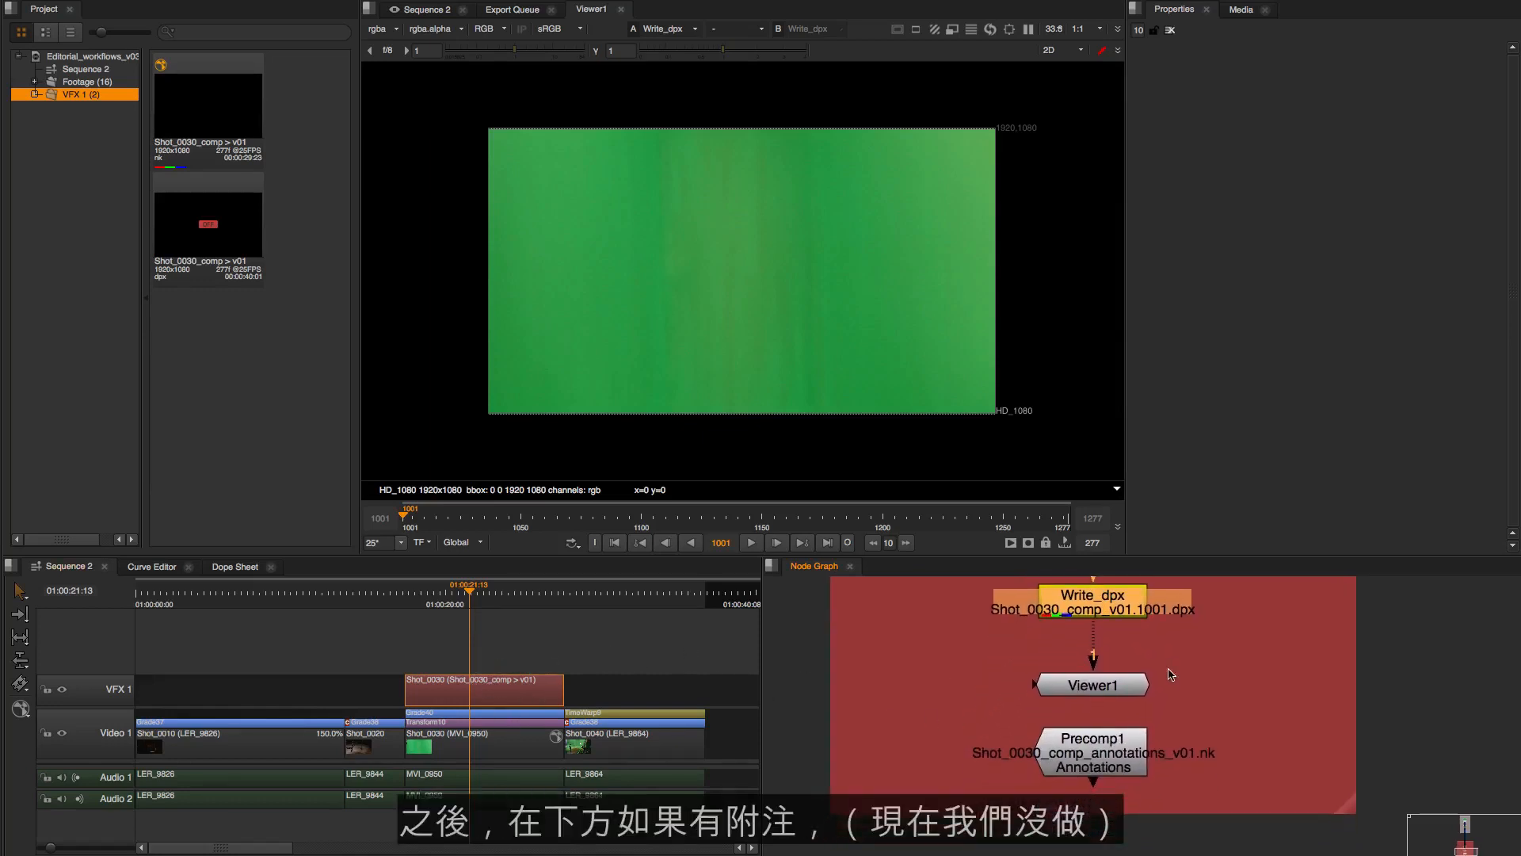
left_click_drag(1172, 717, 1071, 799)
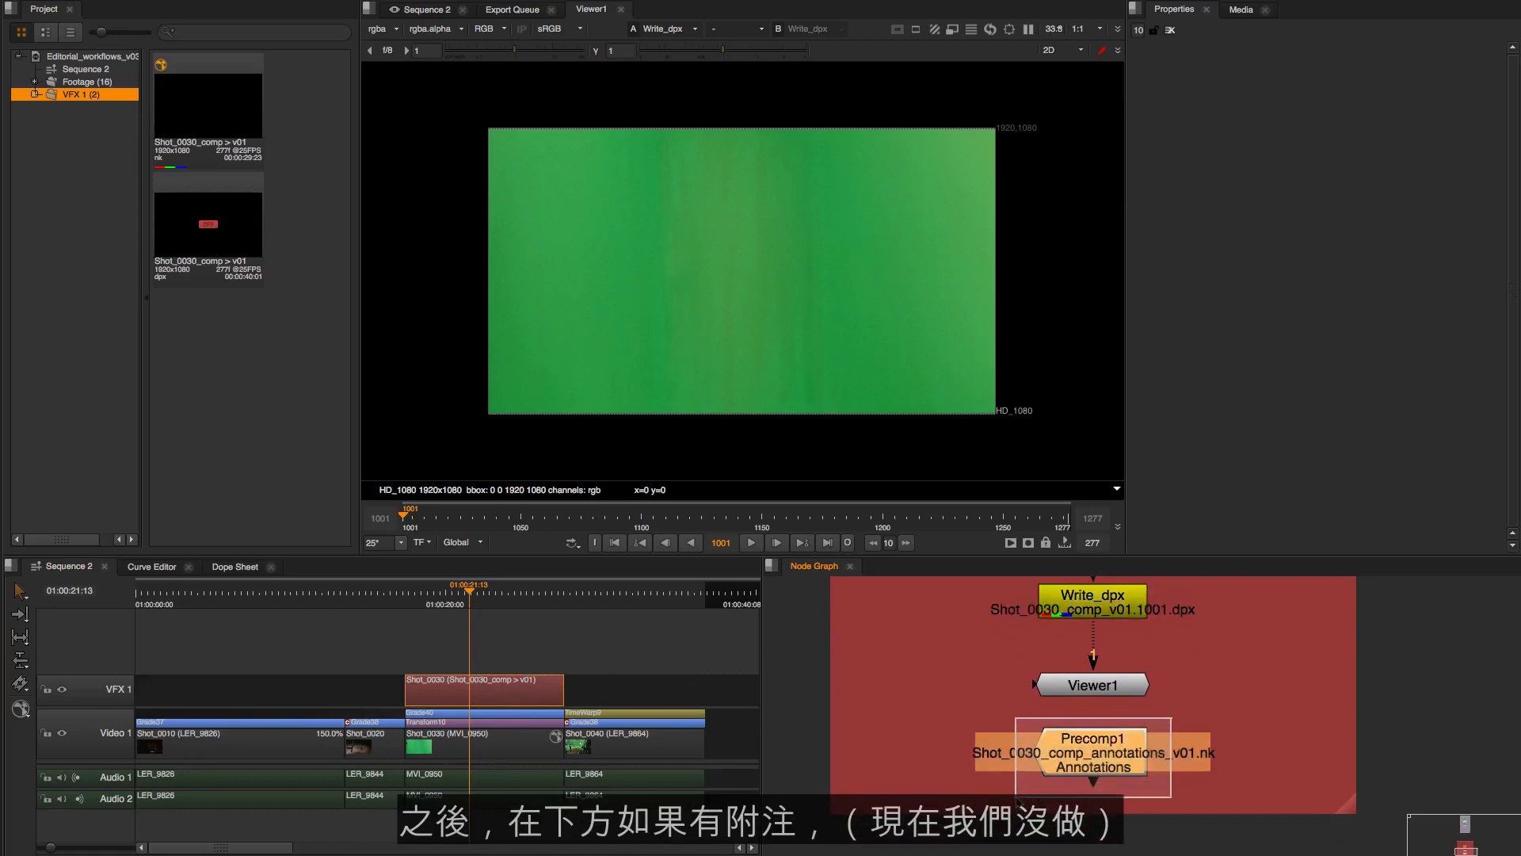
left_click(1170, 737)
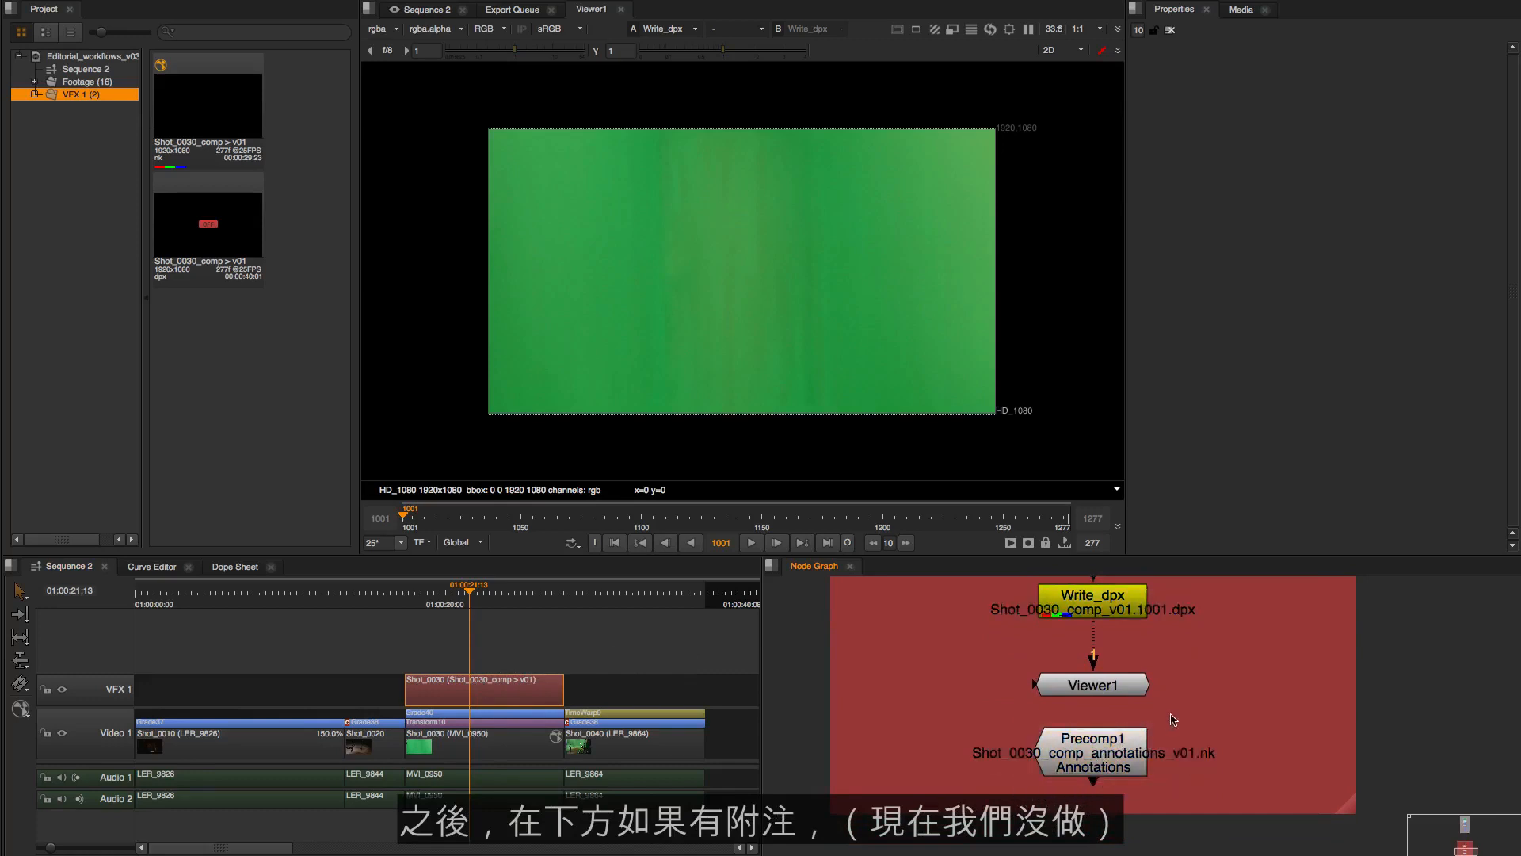
left_click_drag(1172, 714, 1062, 777)
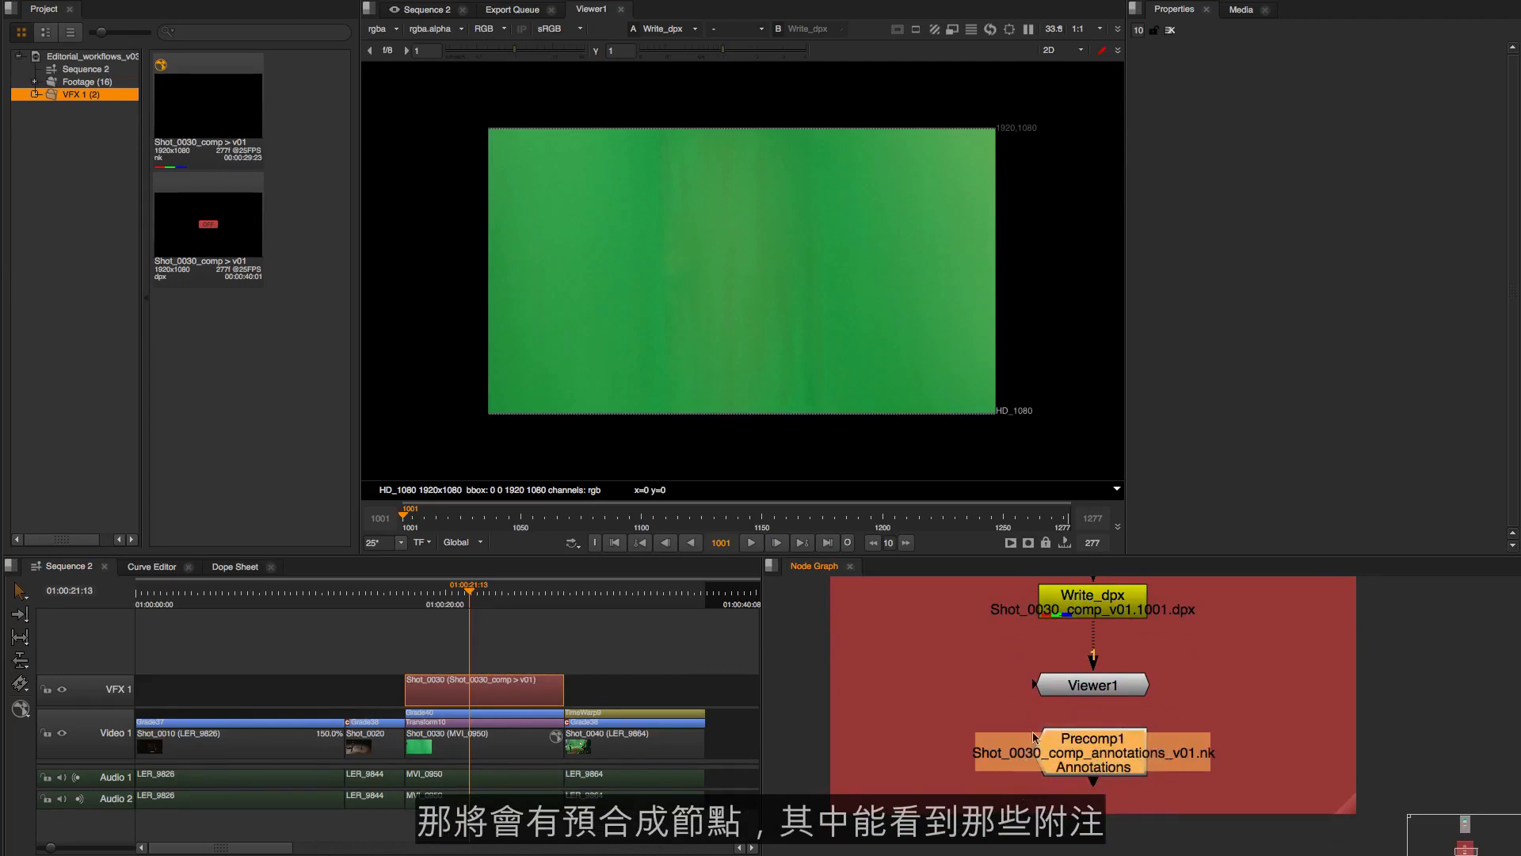
Return to the Shot_0030 backdrop in the Node Graph and move the viewer's playhead to frame 1136, where the actor is visible
scroll(1158, 728, "down", 3)
left_click_drag(1167, 667, 1151, 804)
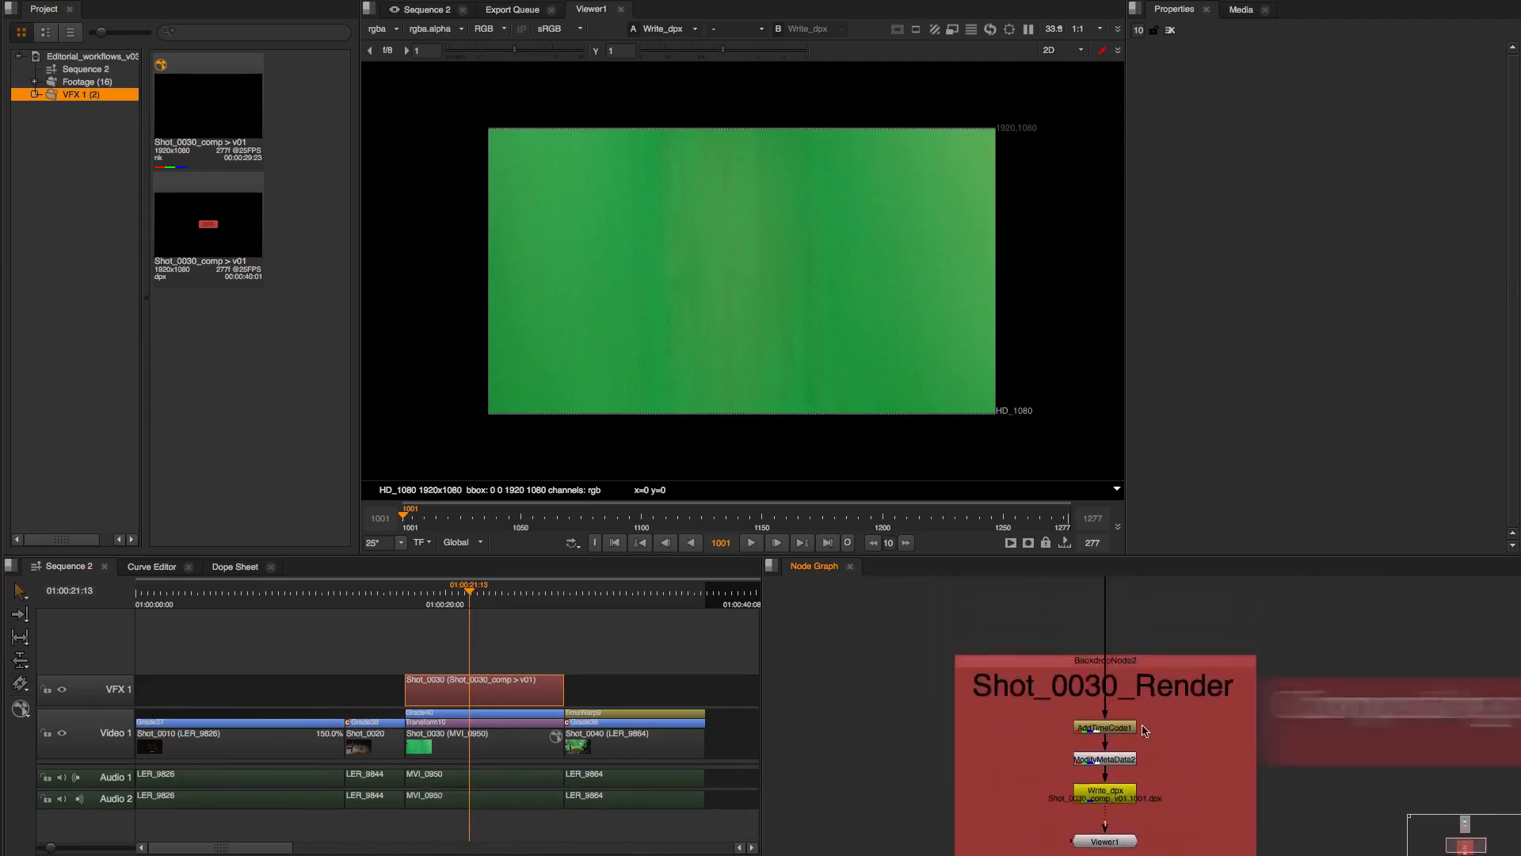
left_click_drag(1139, 618, 1143, 822)
scroll(1161, 754, "down", 3)
left_click_drag(1171, 687, 1145, 787)
scroll(1145, 787, "down", 2)
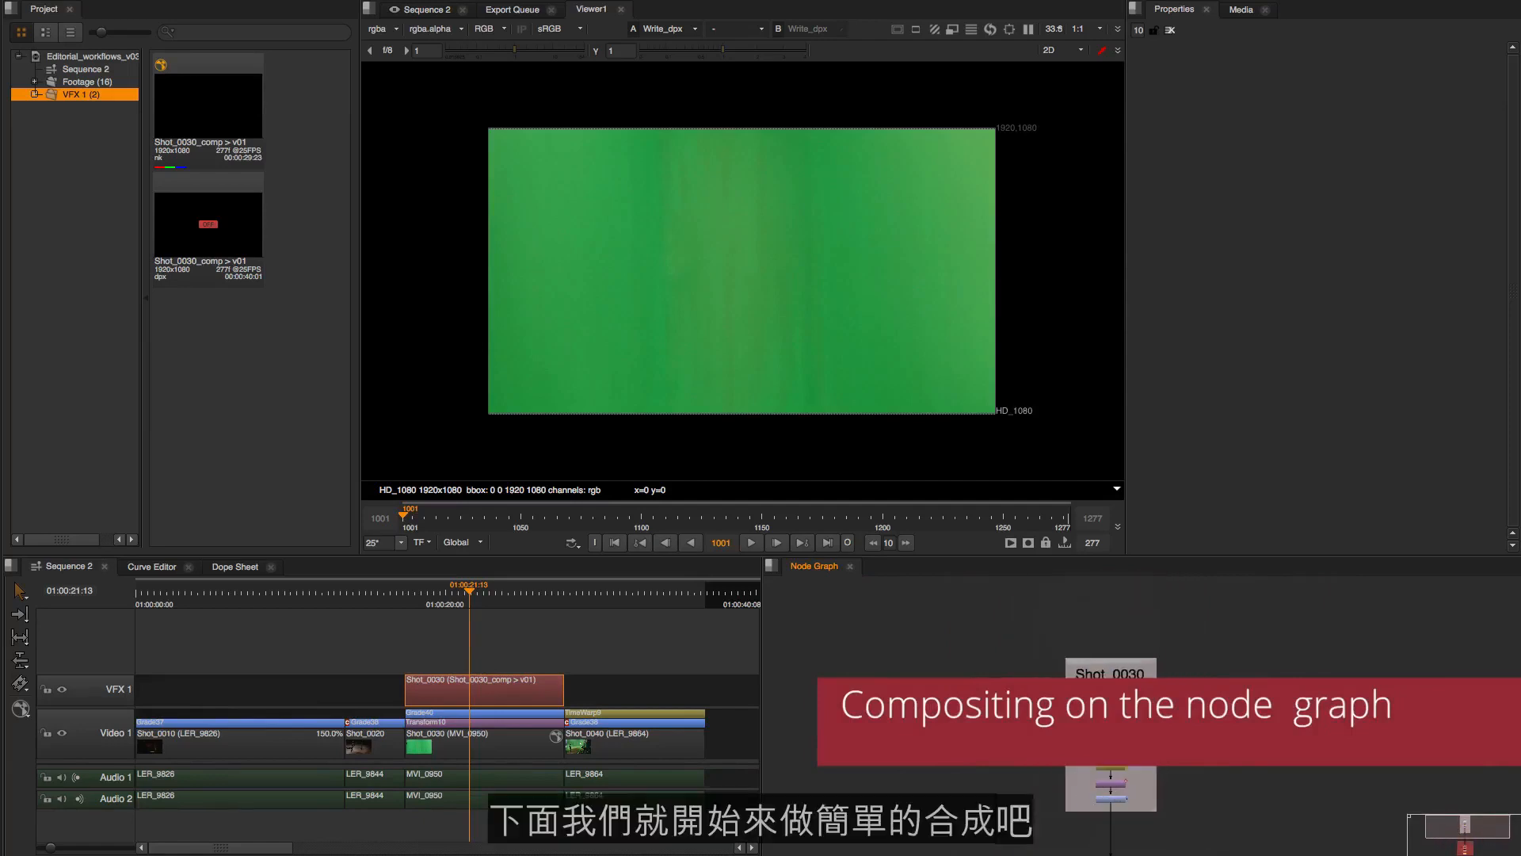
left_click_drag(1125, 668, 1126, 590)
left_click(1143, 773)
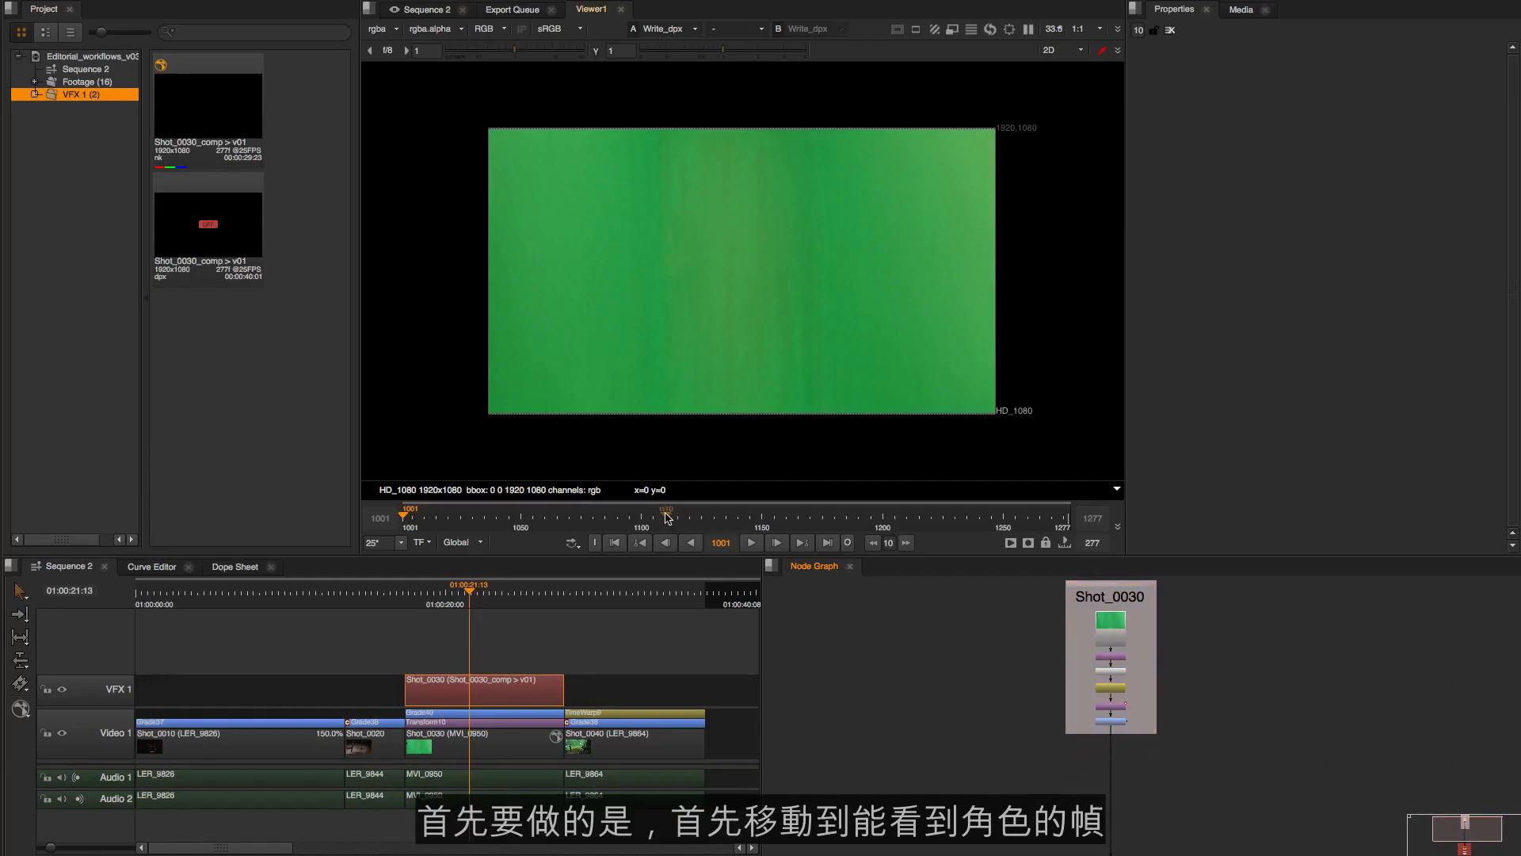
left_click_drag(669, 517, 728, 516)
Insert a Keylight node after Grade1 and move it below the Shot_0030 backdrop
scroll(1116, 738, "up", 3)
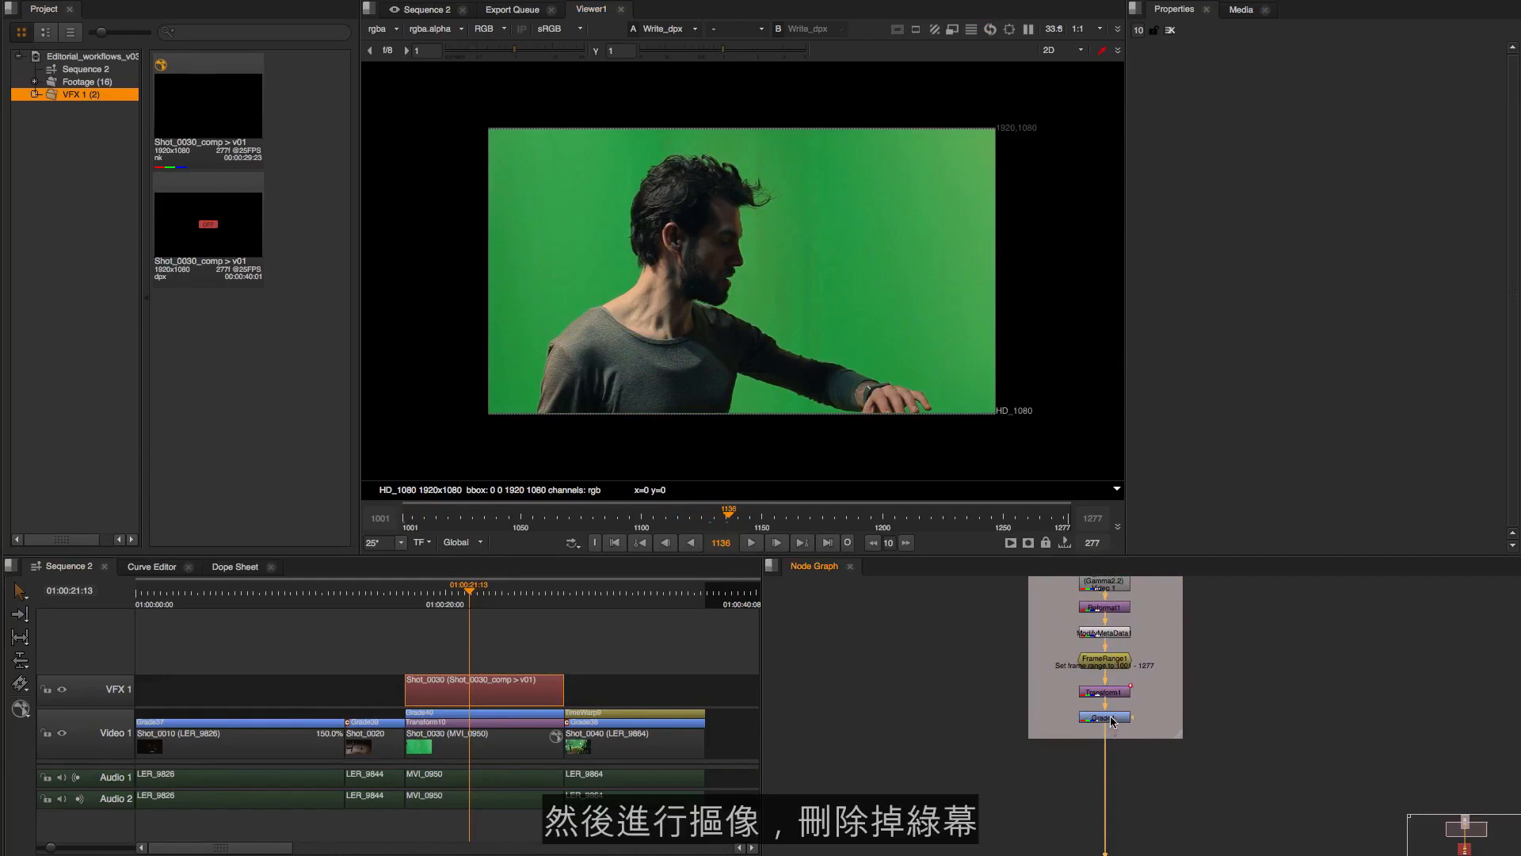
left_click_drag(1140, 795, 1129, 766)
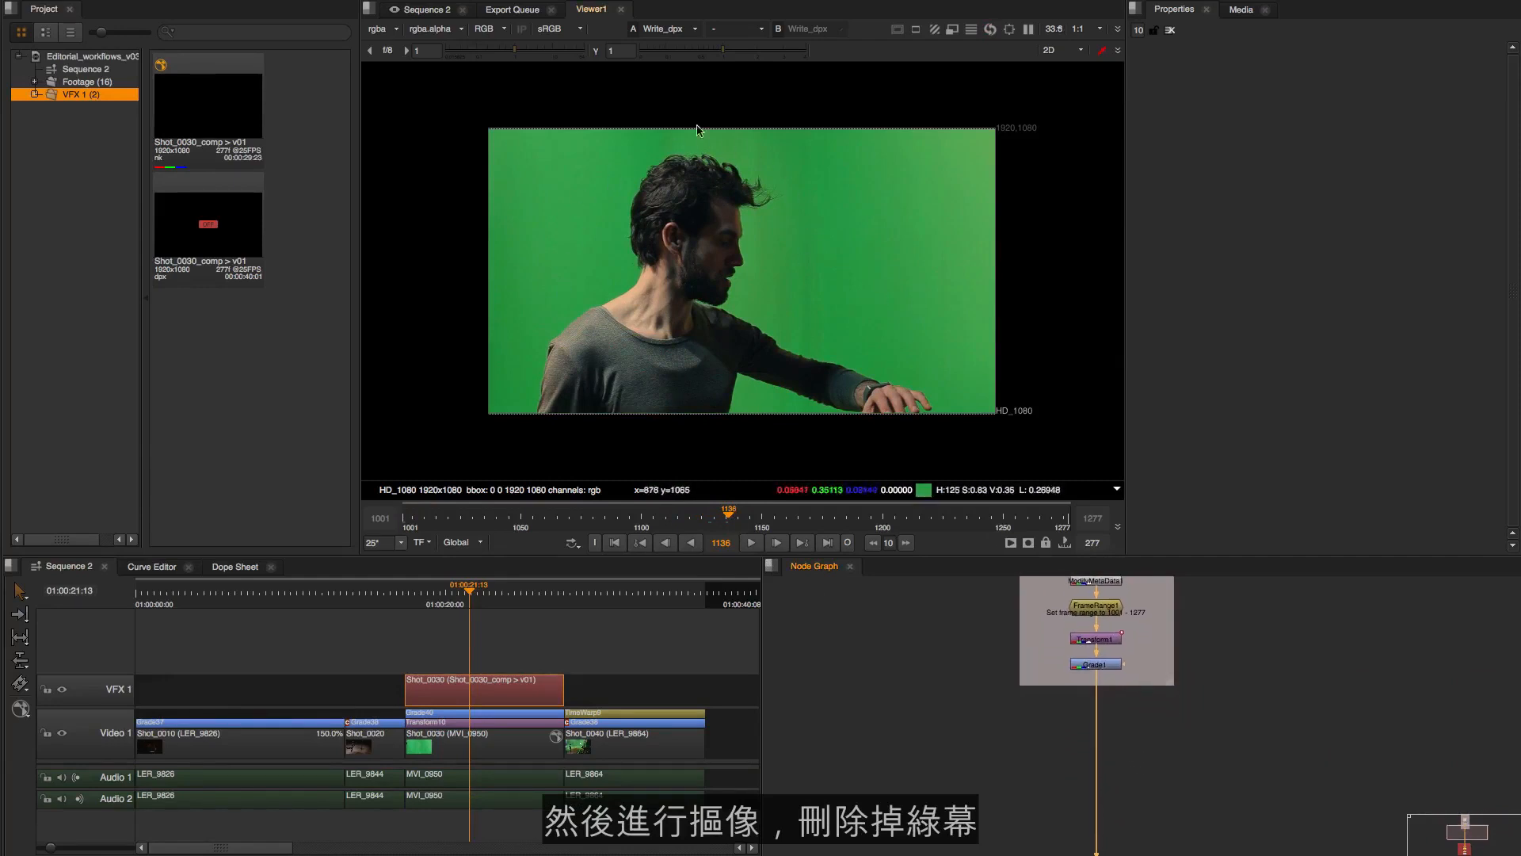
scroll(1090, 704, "up", 2)
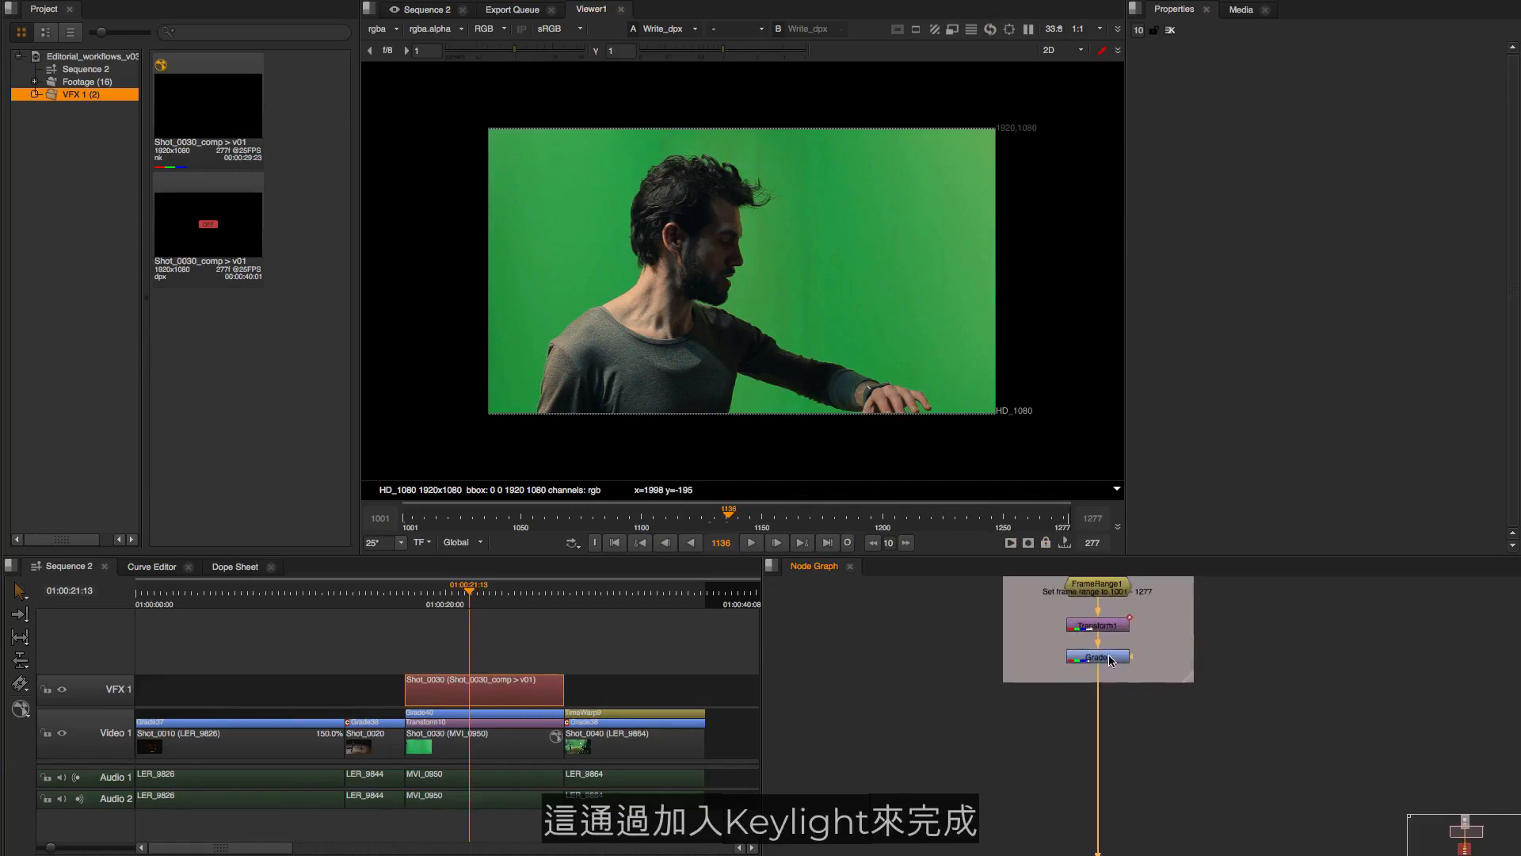
left_click(1123, 658)
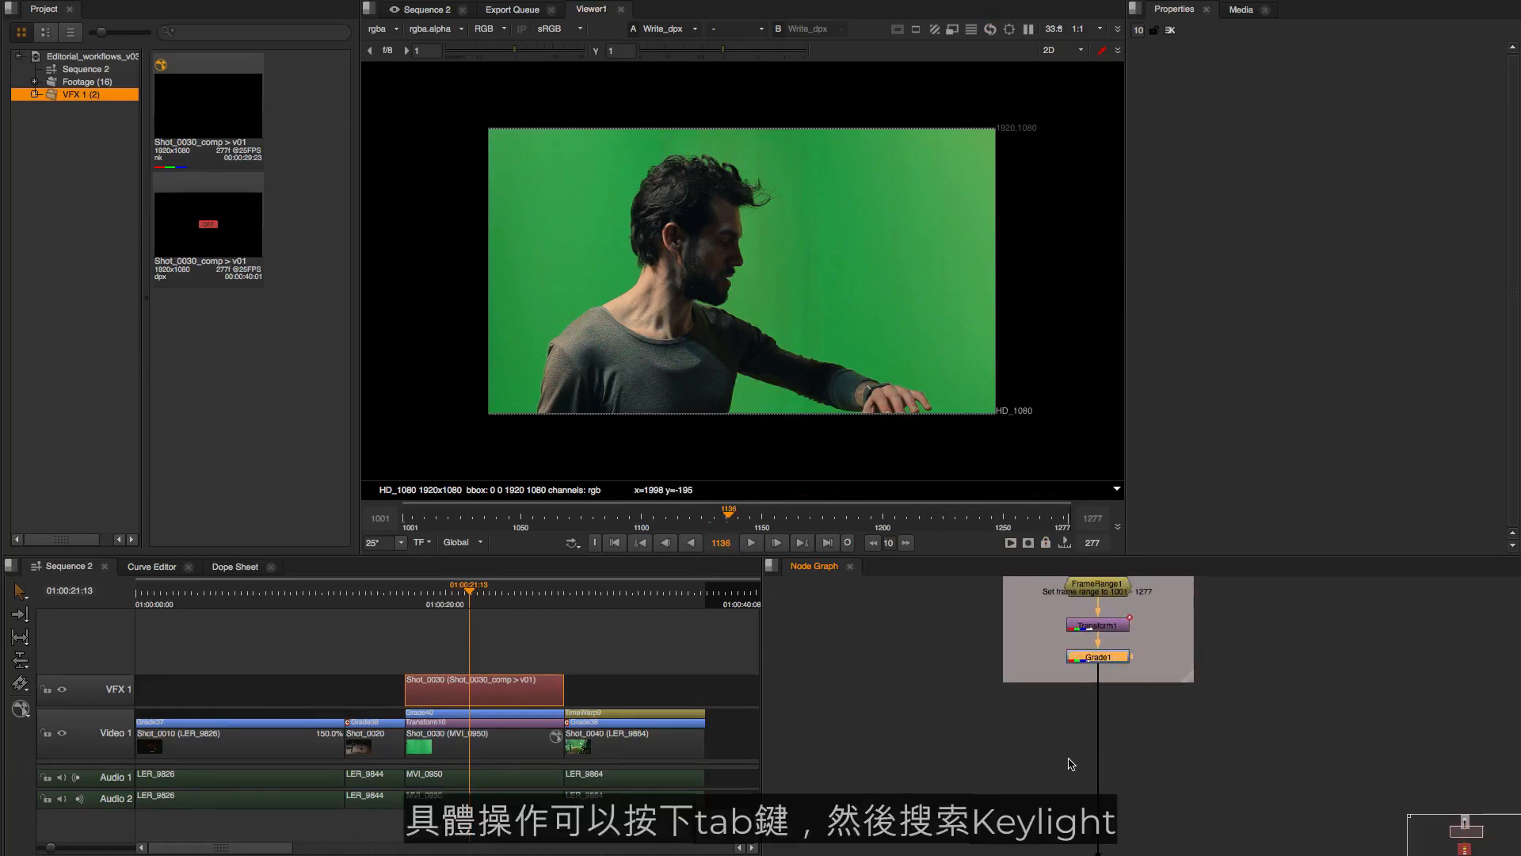
key("Tab")
type("ke")
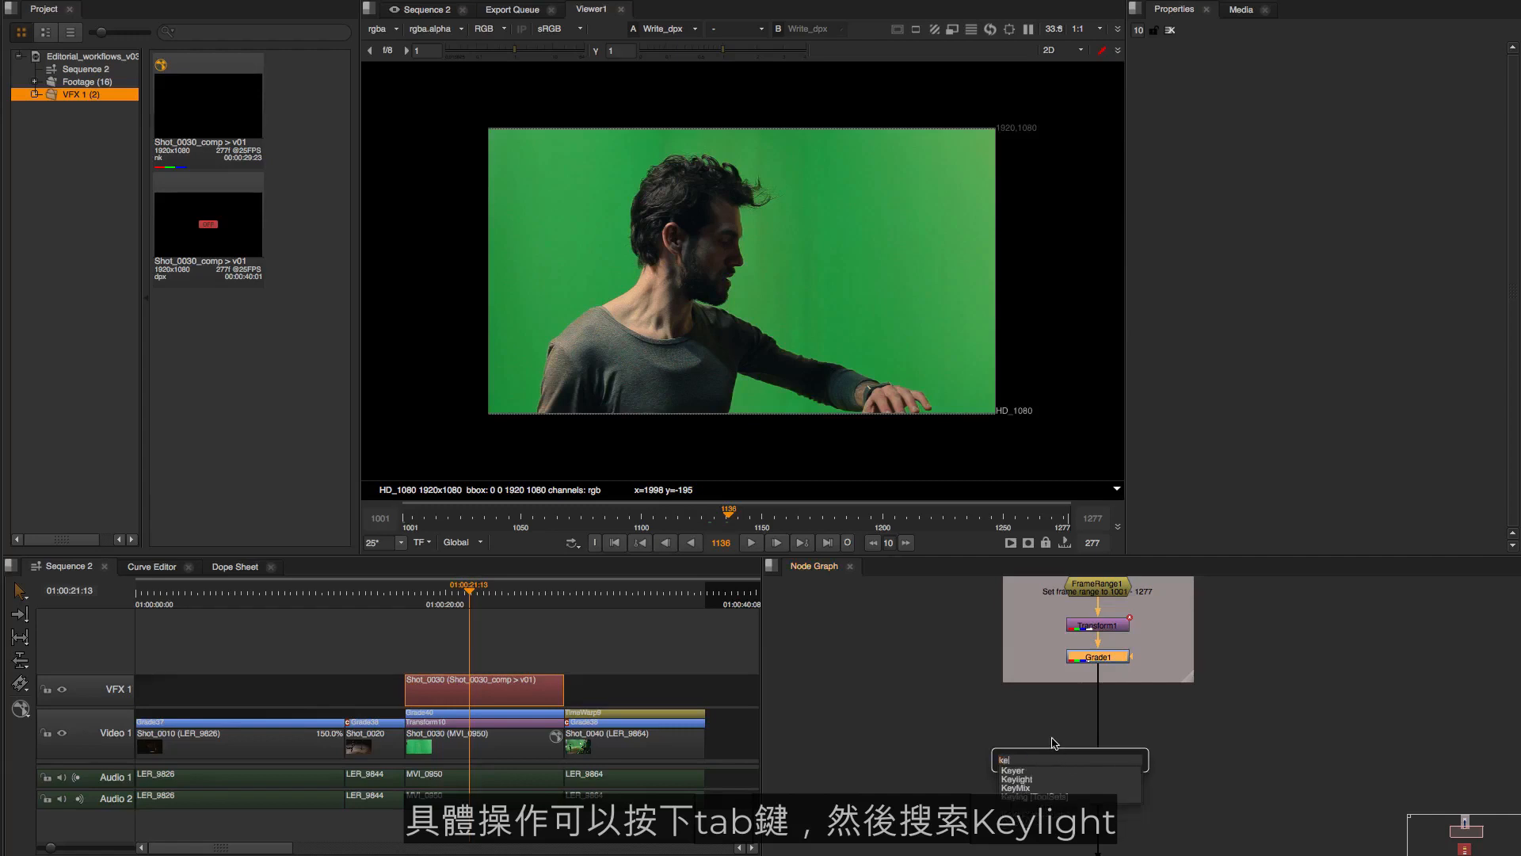
type("yl")
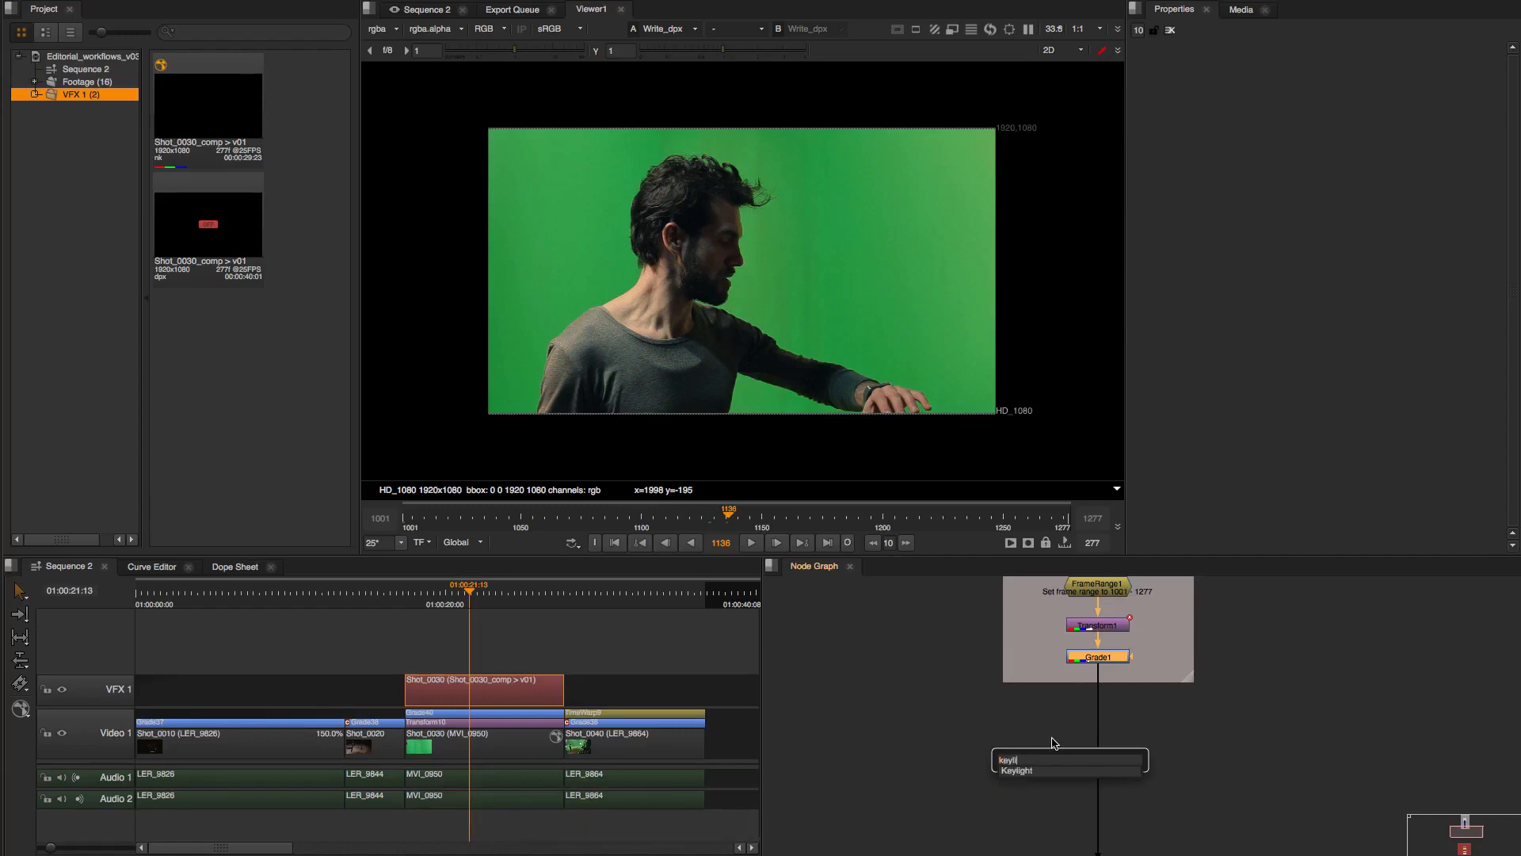
type("ight")
key("Return")
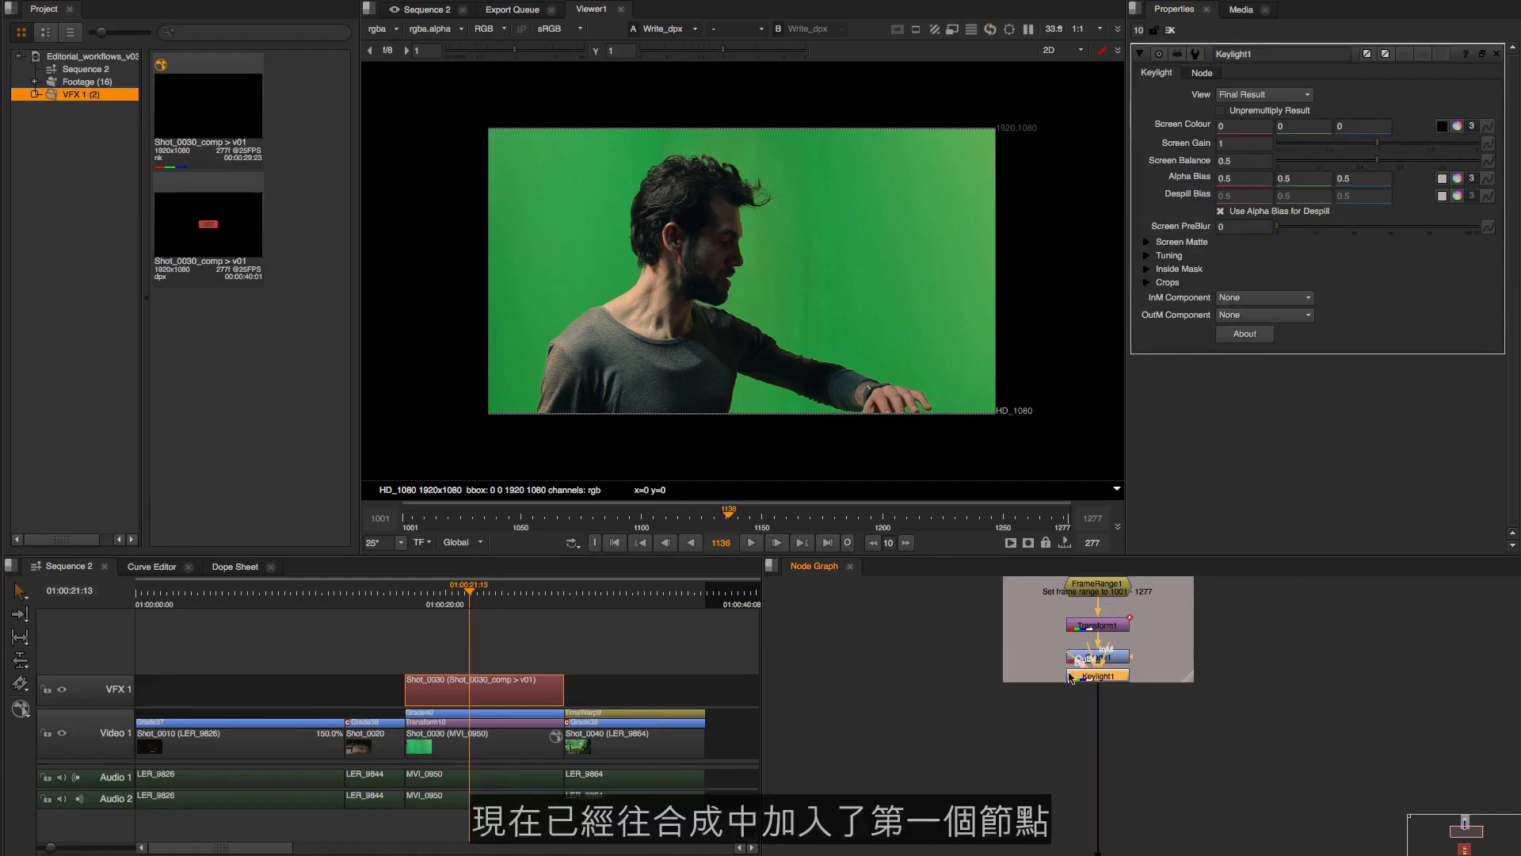
left_click_drag(1112, 679, 1110, 769)
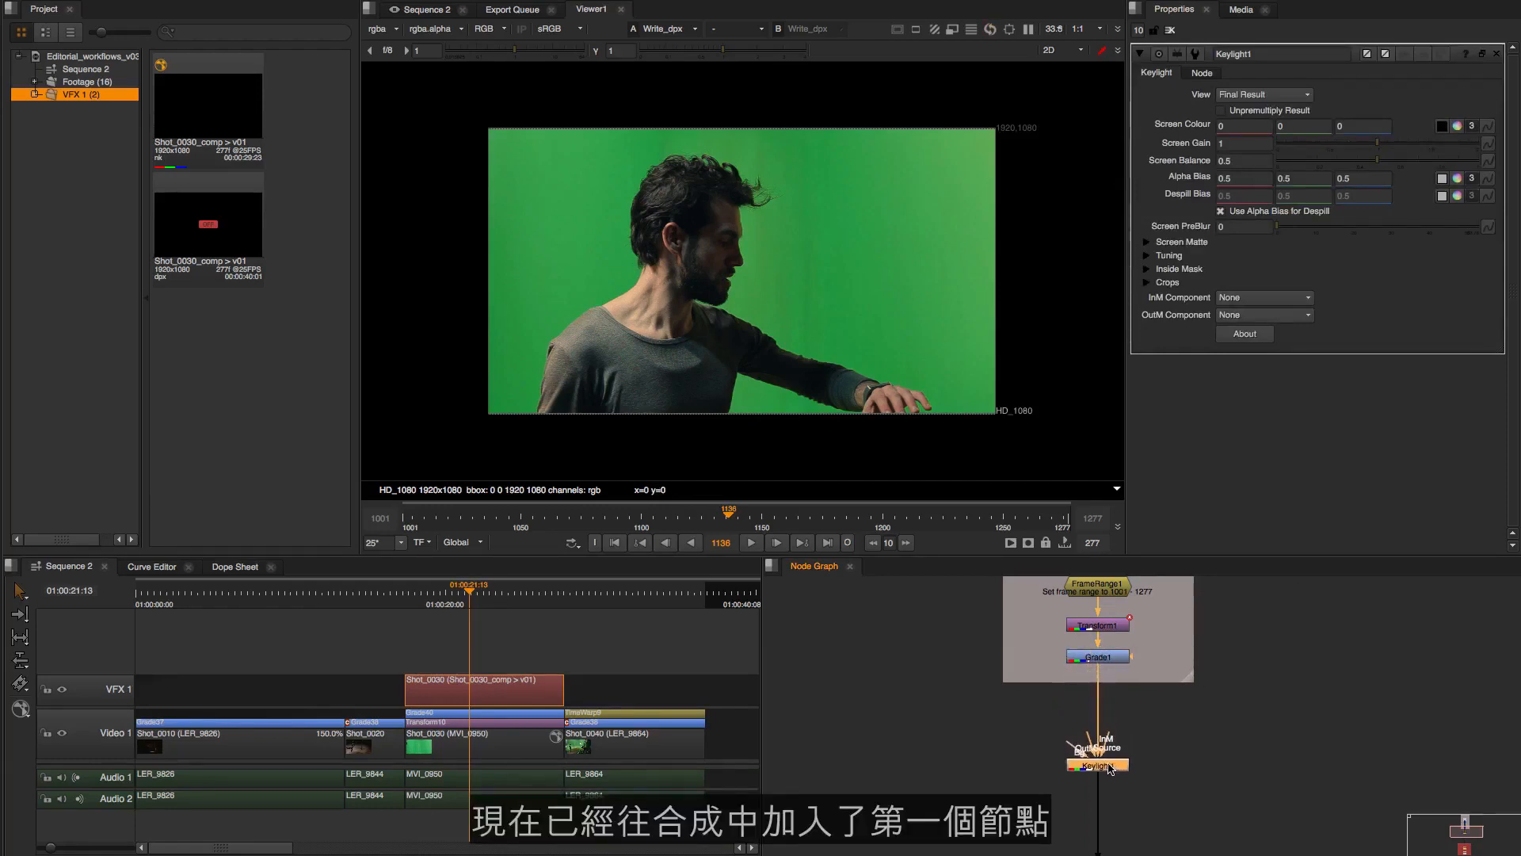
Sample an area of the green screen in front of the actor's face as Keylight's Screen Colour
scroll(1153, 737, "down", 3)
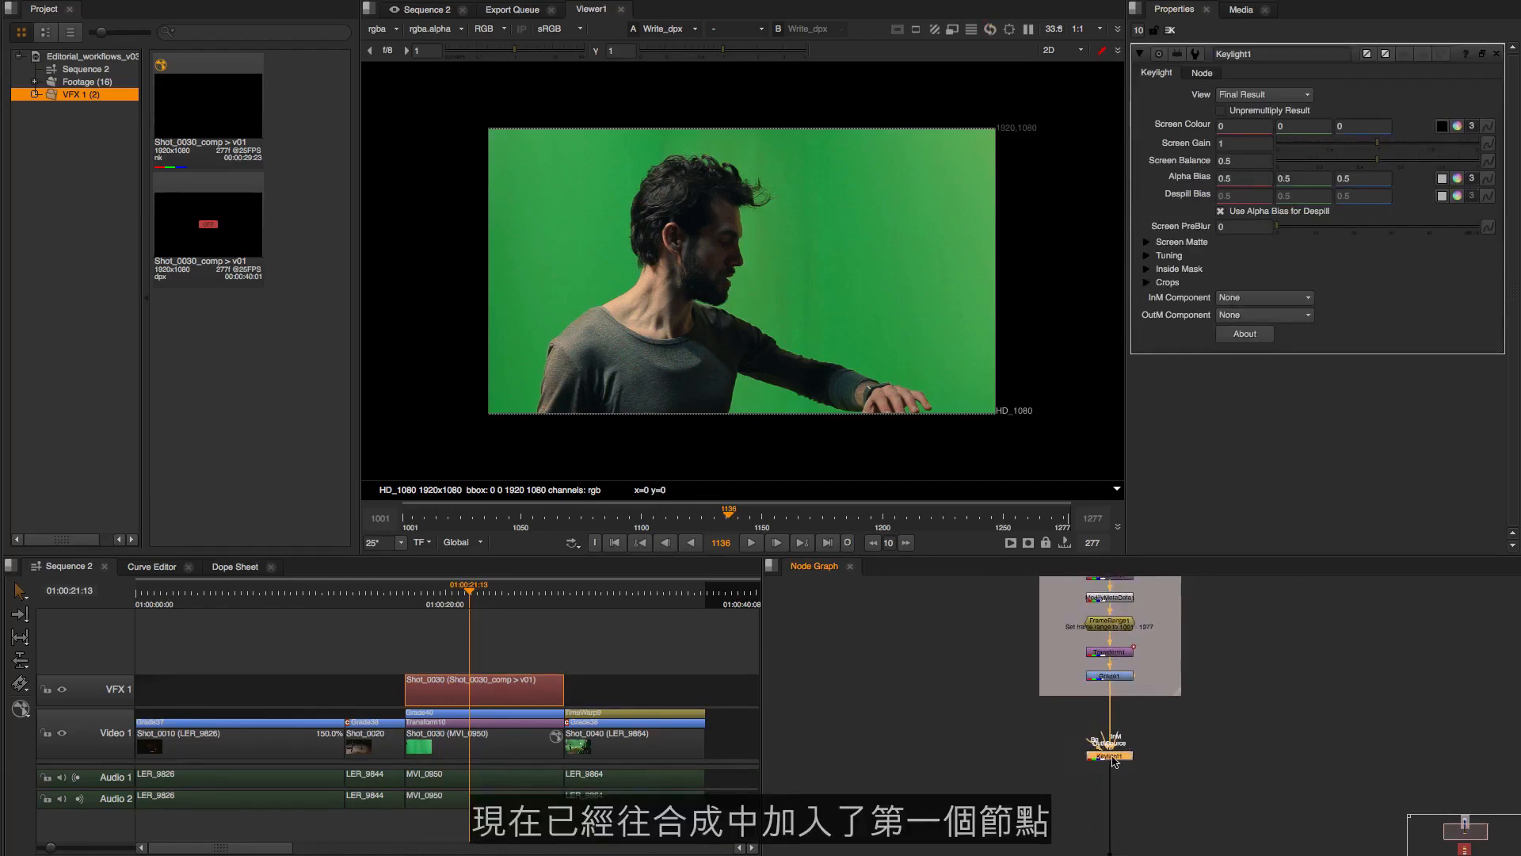
left_click_drag(1148, 686, 1133, 795)
scroll(1132, 798, "up", 3)
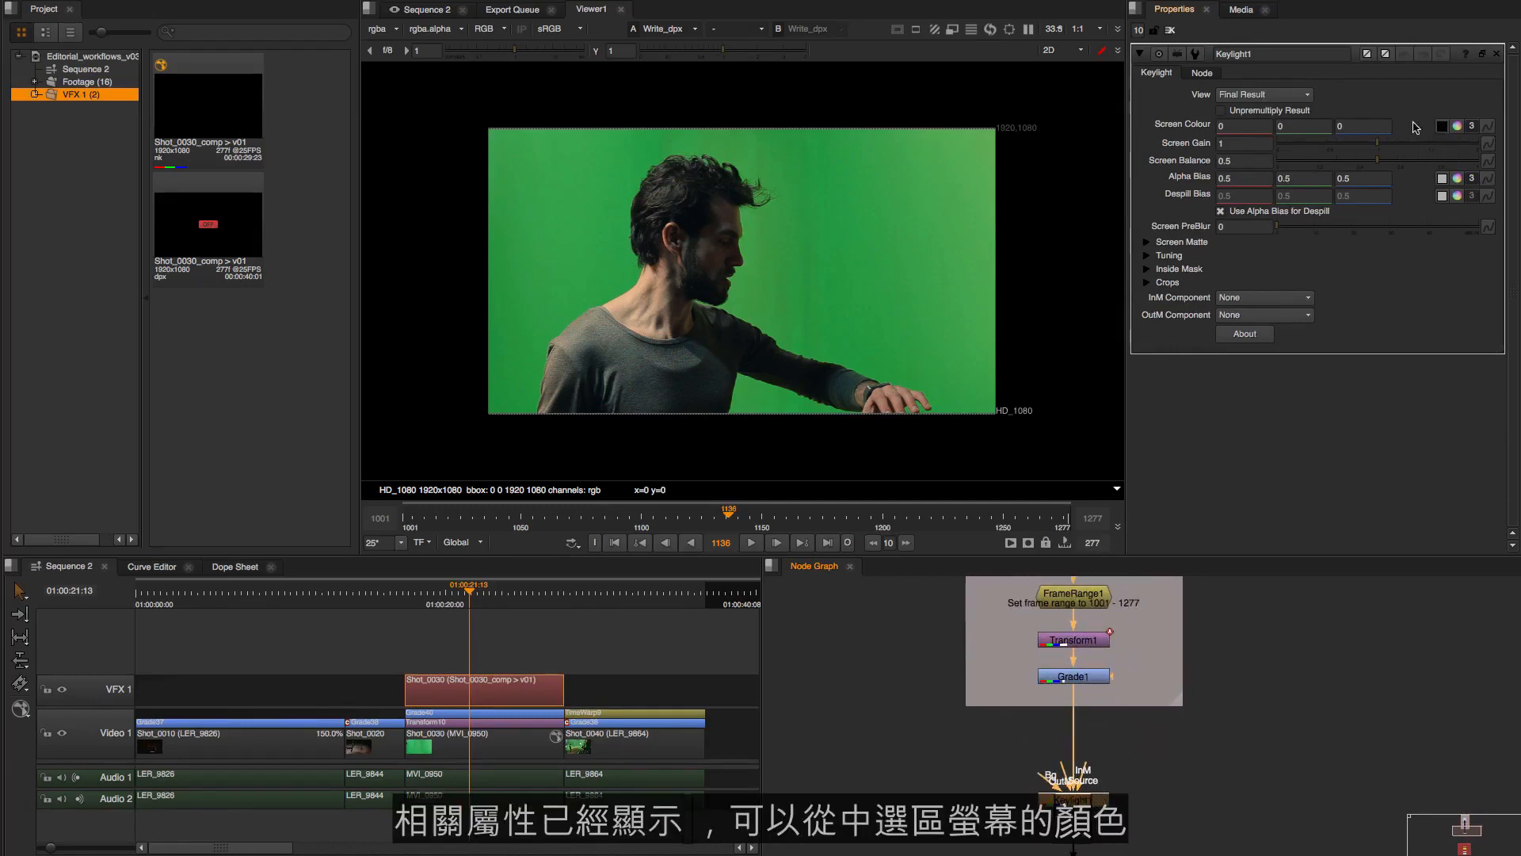
left_click(1442, 128)
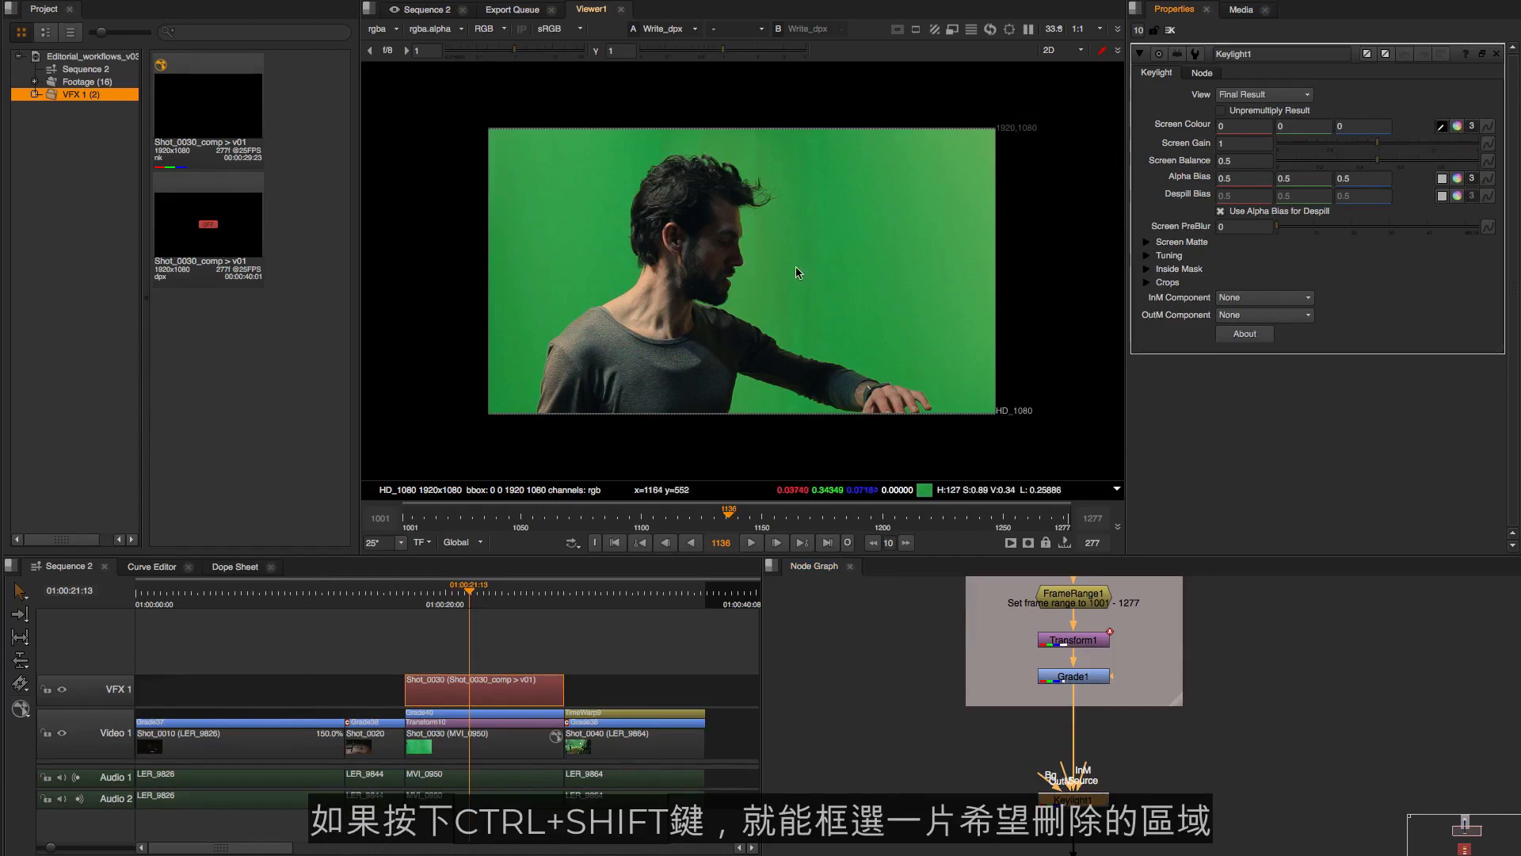
left_click_drag(797, 265, 819, 292)
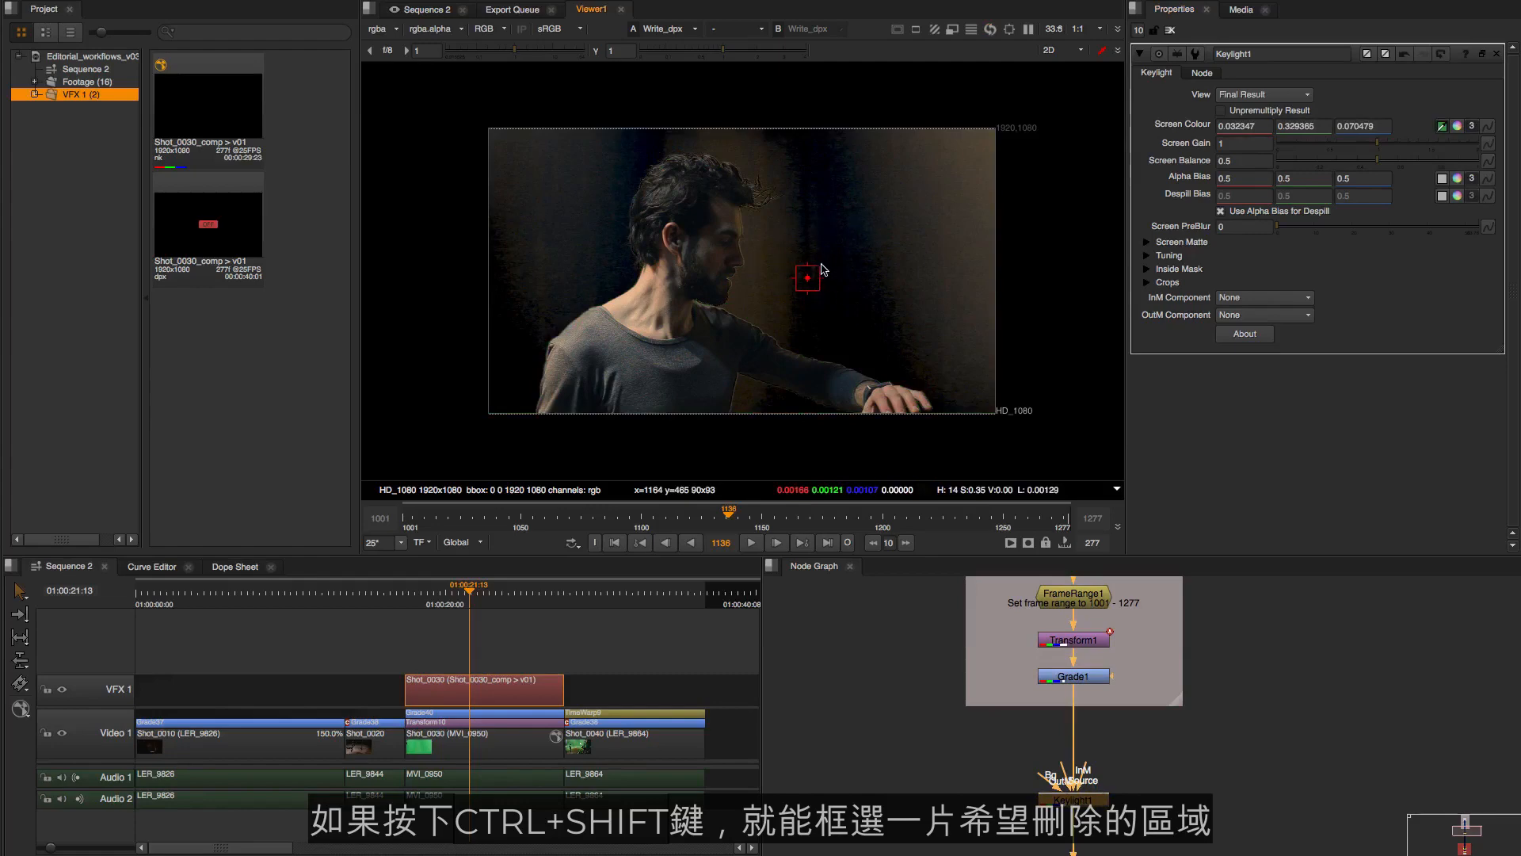
View the Keylight node's output in the viewer and display its alpha channel
key("a")
key("a")
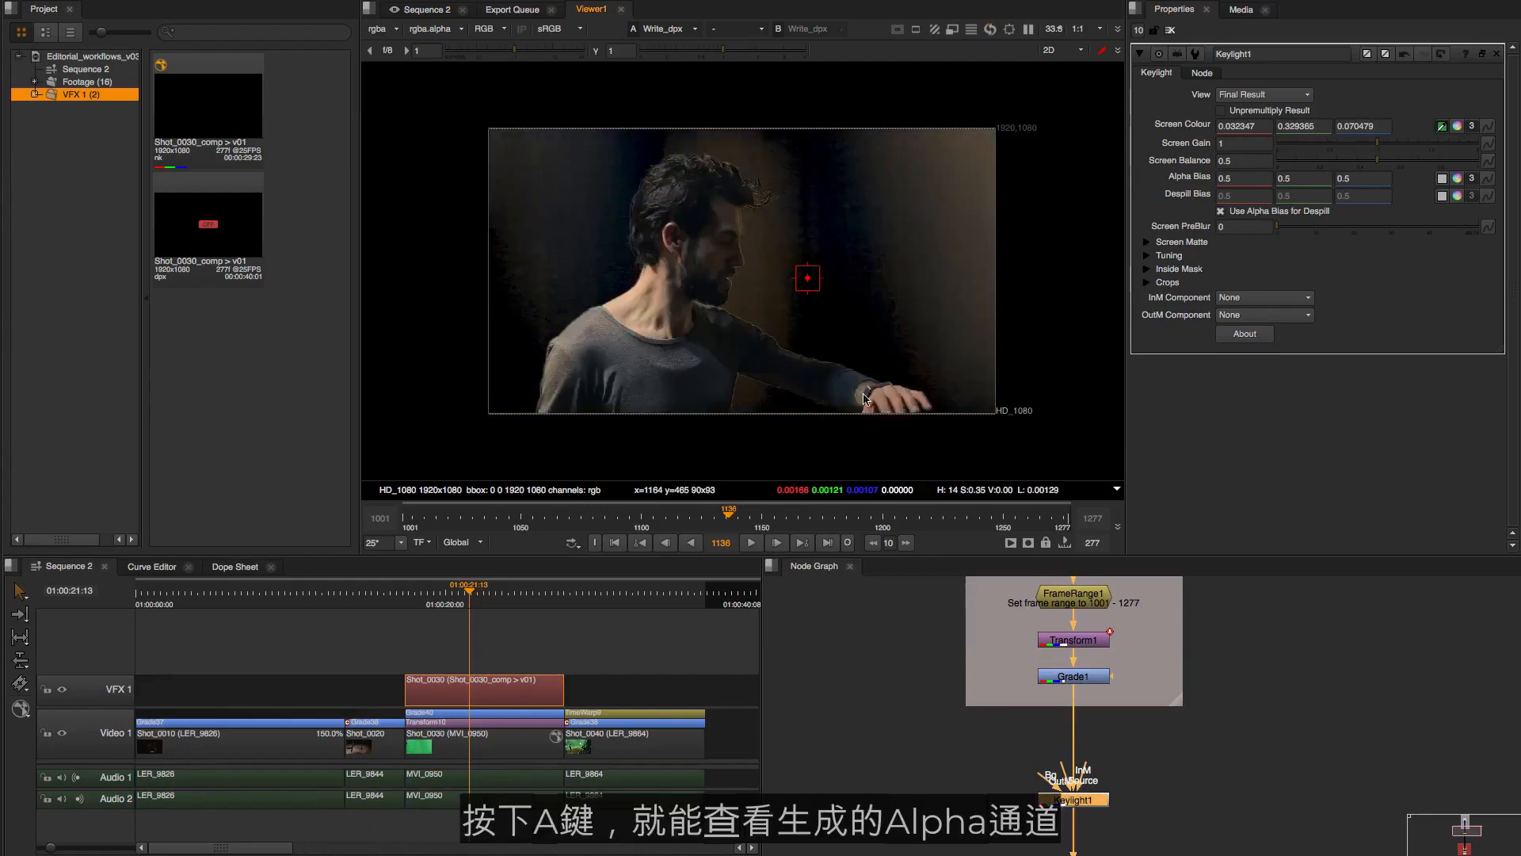
left_click(1097, 801)
key("1")
key("a")
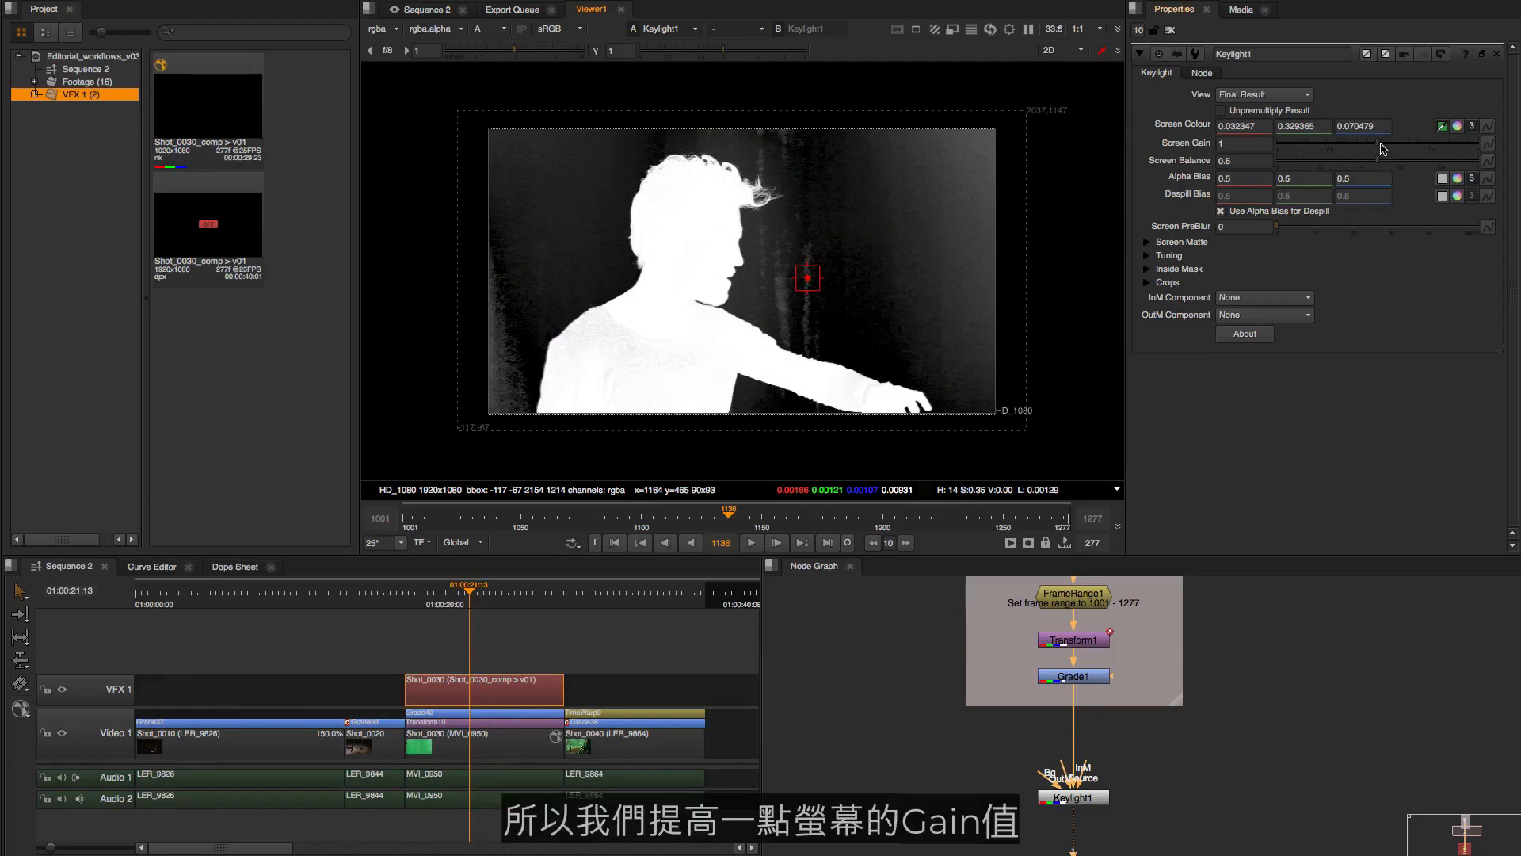
Refine the matte with Screen Gain 1.18, Clip Black 0.05 and Clip White 0.735
left_click_drag(1382, 149, 1396, 149)
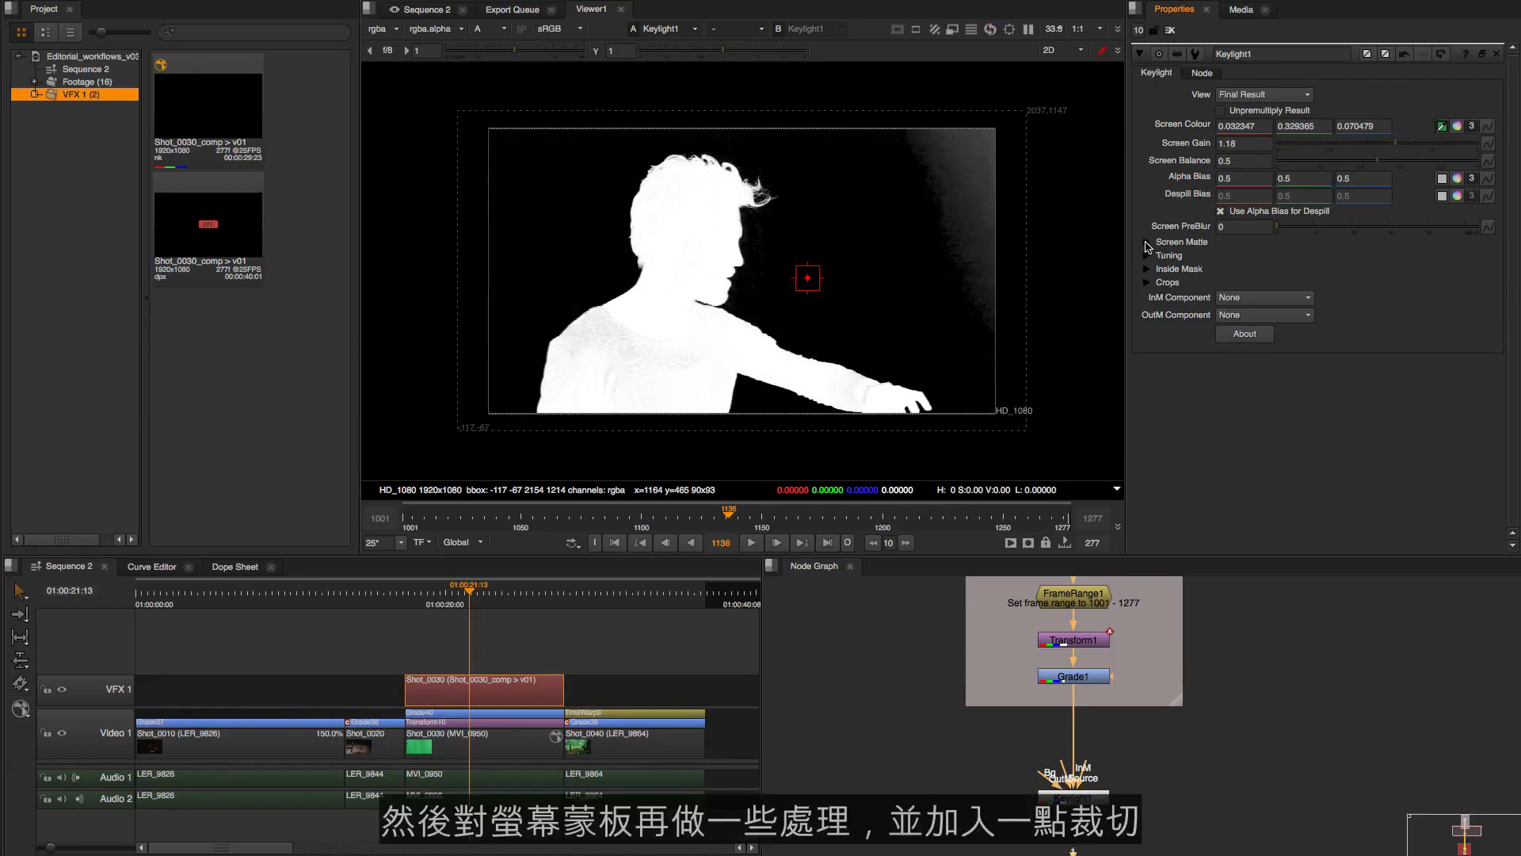
left_click(1147, 243)
left_click_drag(1300, 264, 1306, 262)
left_click(1477, 277)
left_click_drag(1478, 279, 1433, 283)
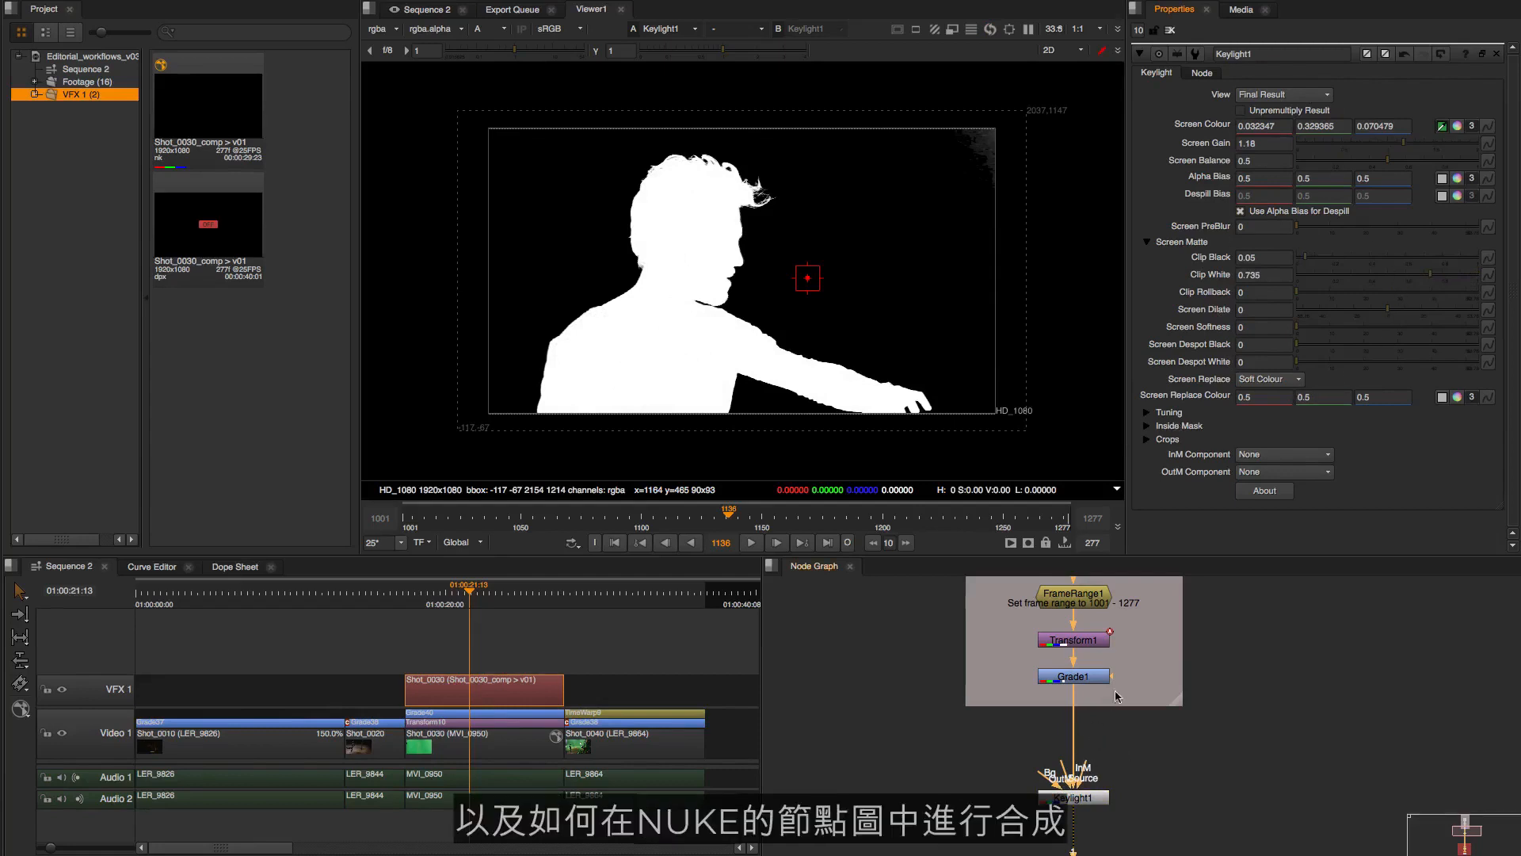
Add the 405_Beauty_Passerelle image from the BG footage bin to the Node Graph, beside the Shot_0030 backdrop
mouse_move(1134, 746)
left_mouse_down()
mouse_move(1141, 723)
mouse_move(1157, 757)
left_mouse_up()
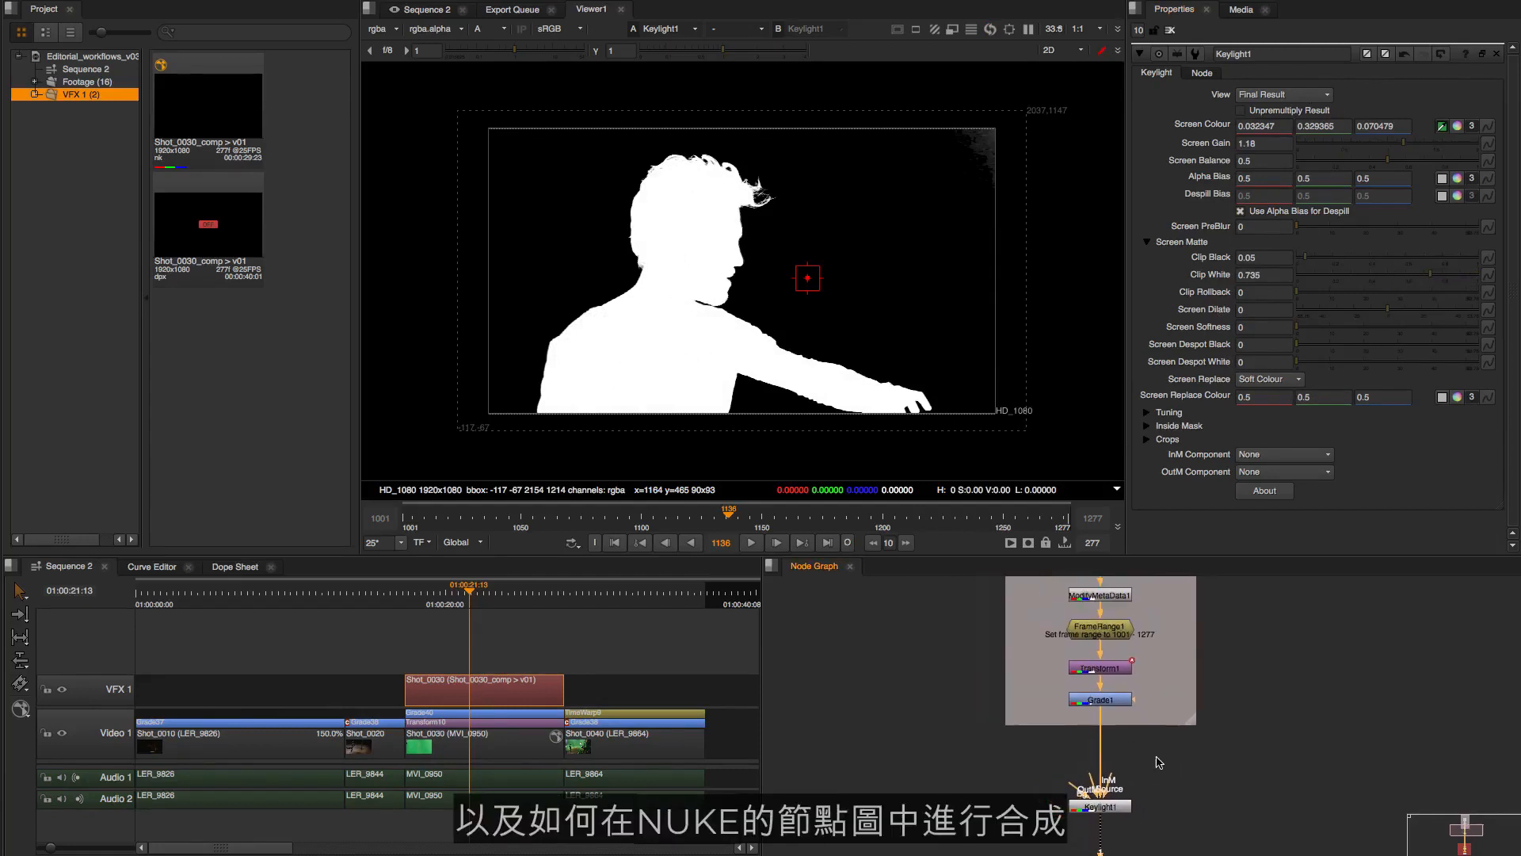
scroll(1180, 757, "down", 5)
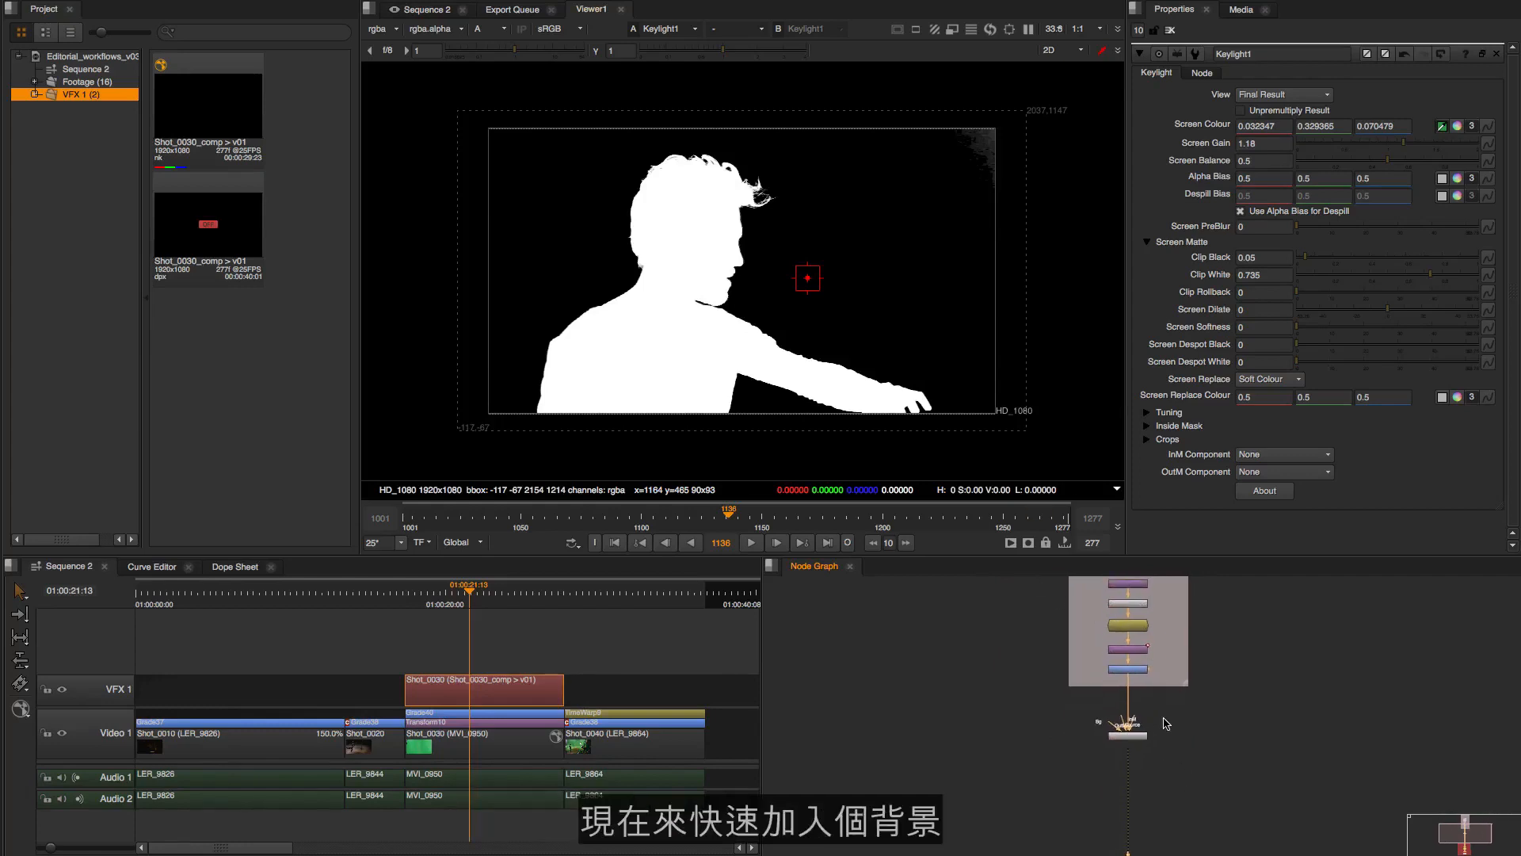
scroll(1165, 721, "up", 3)
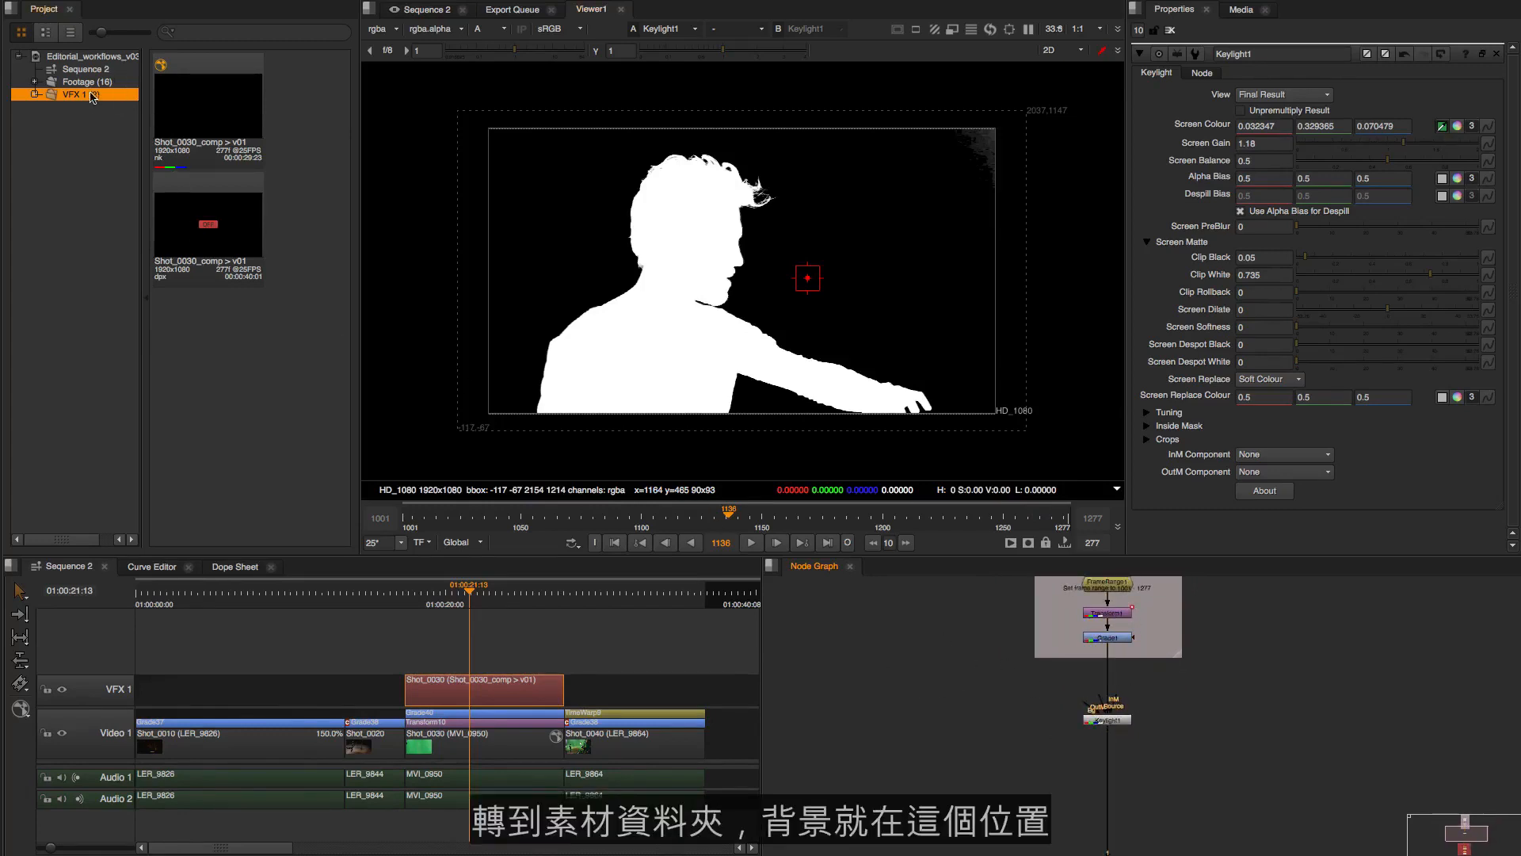
left_click(34, 82)
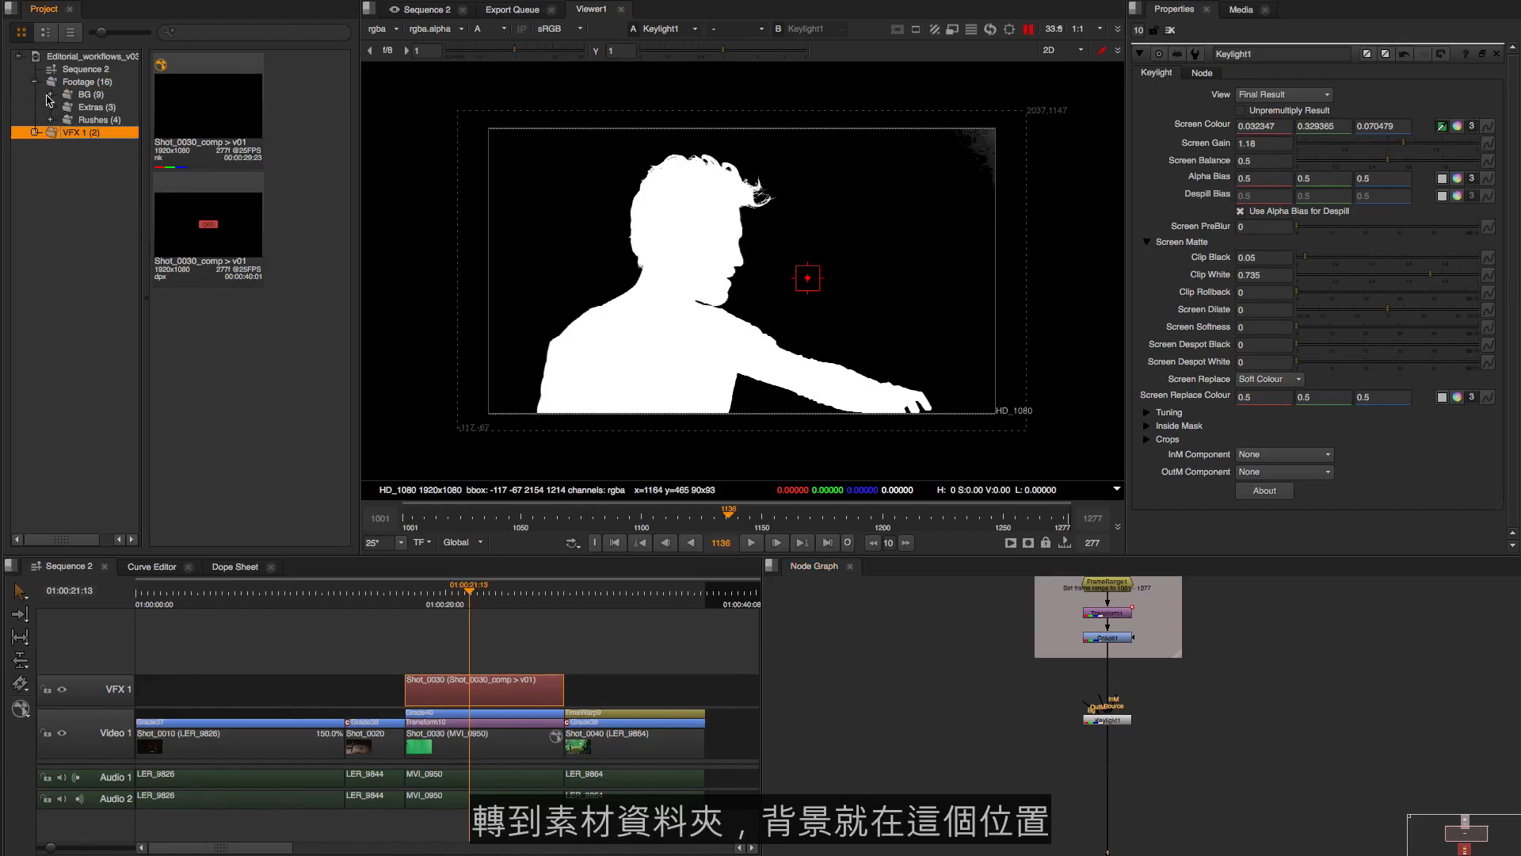
left_click(50, 94)
left_click(90, 95)
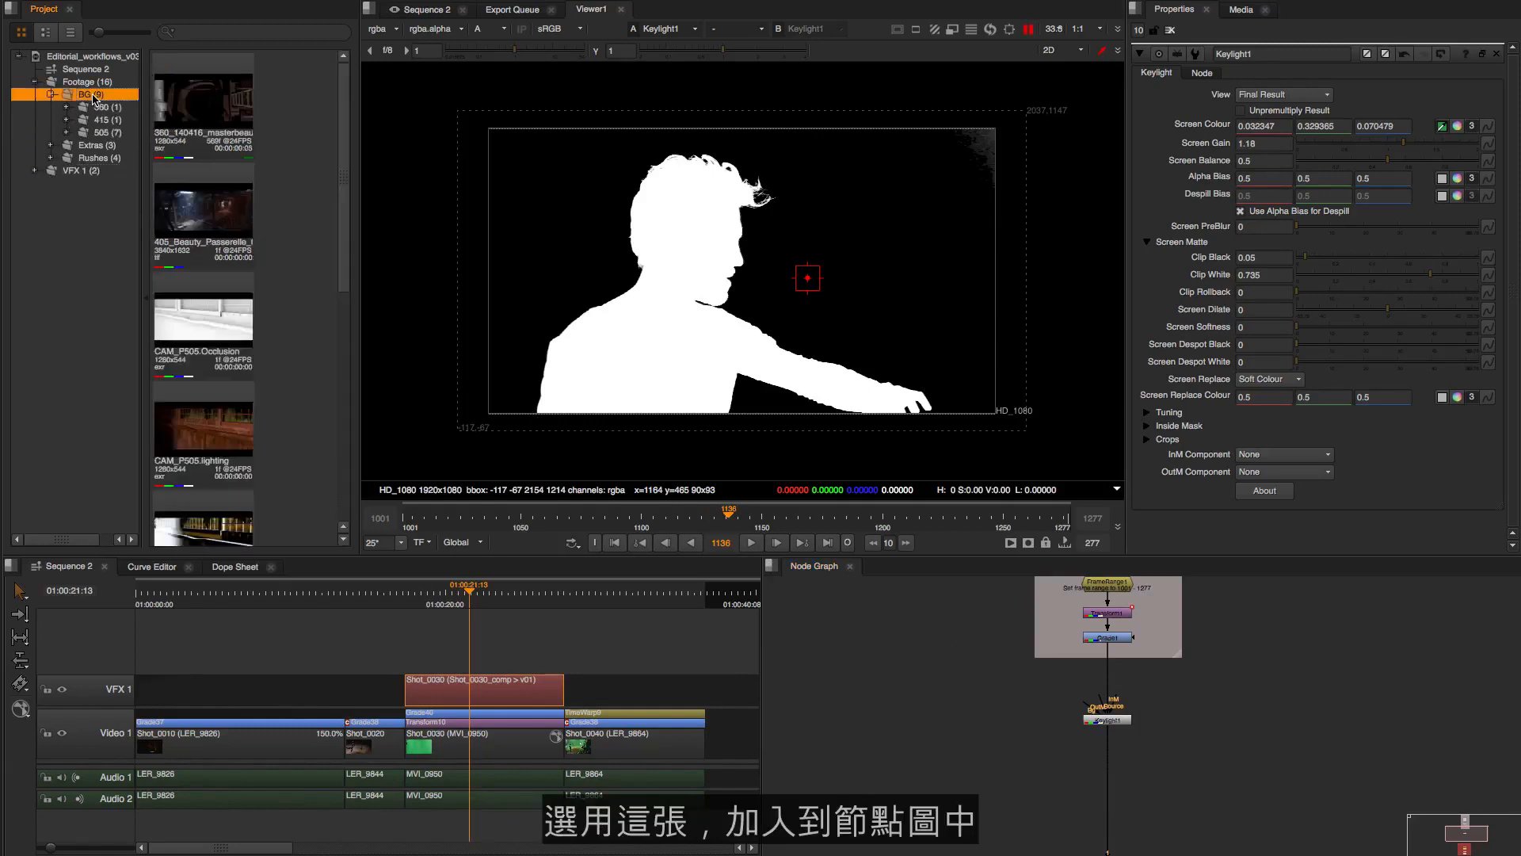
left_click(223, 223)
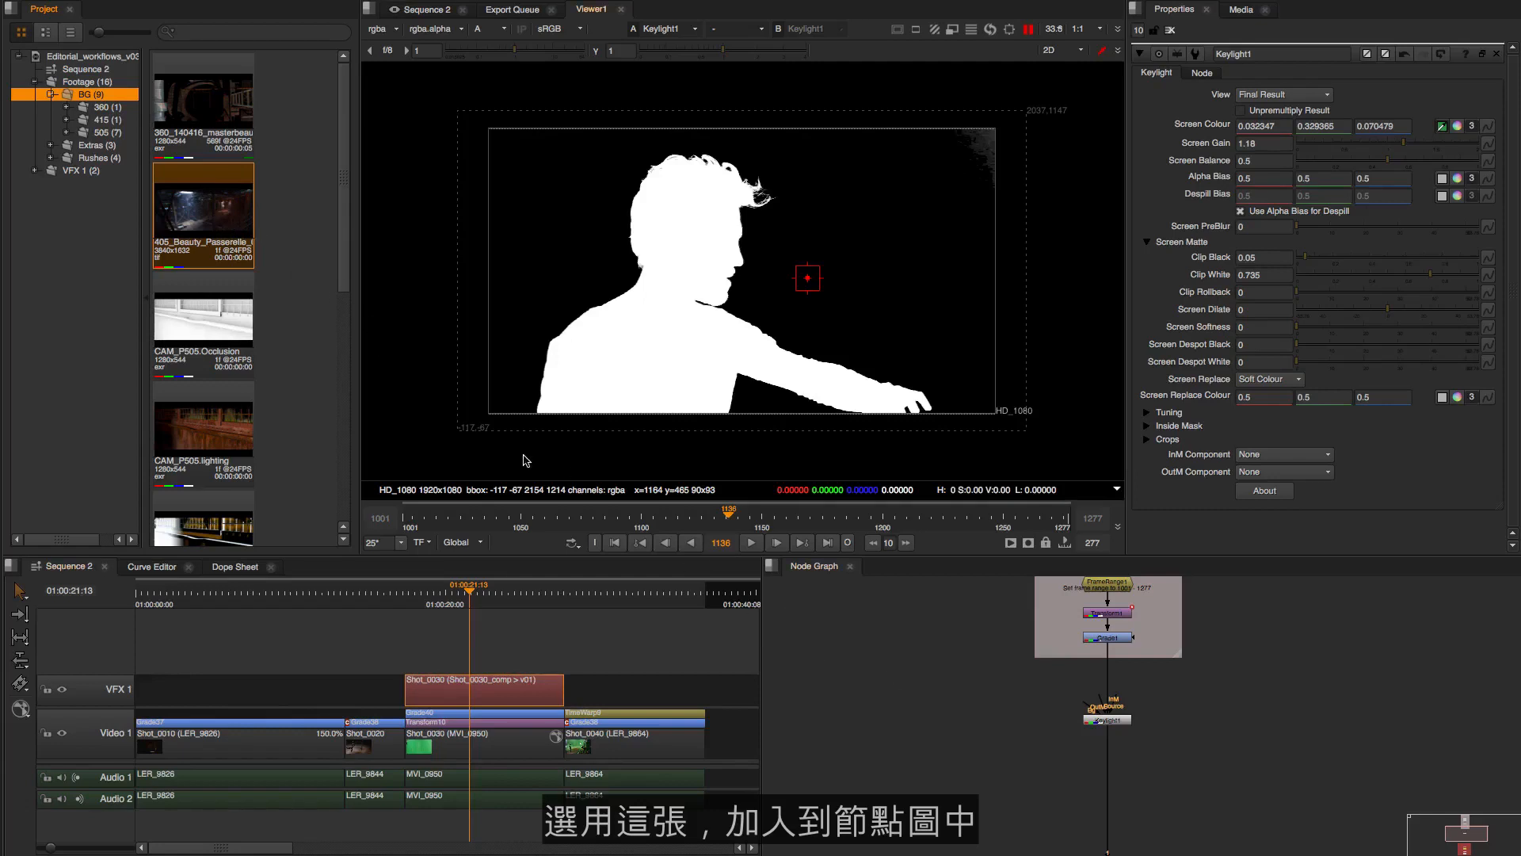
left_click_drag(206, 226, 909, 632)
Connect the Keylight node's Bg input to the background Read node and route the connection through a dot at a right angle
left_click_drag(1096, 744, 890, 646)
left_click(1107, 728)
scroll(1085, 707, "up", 2)
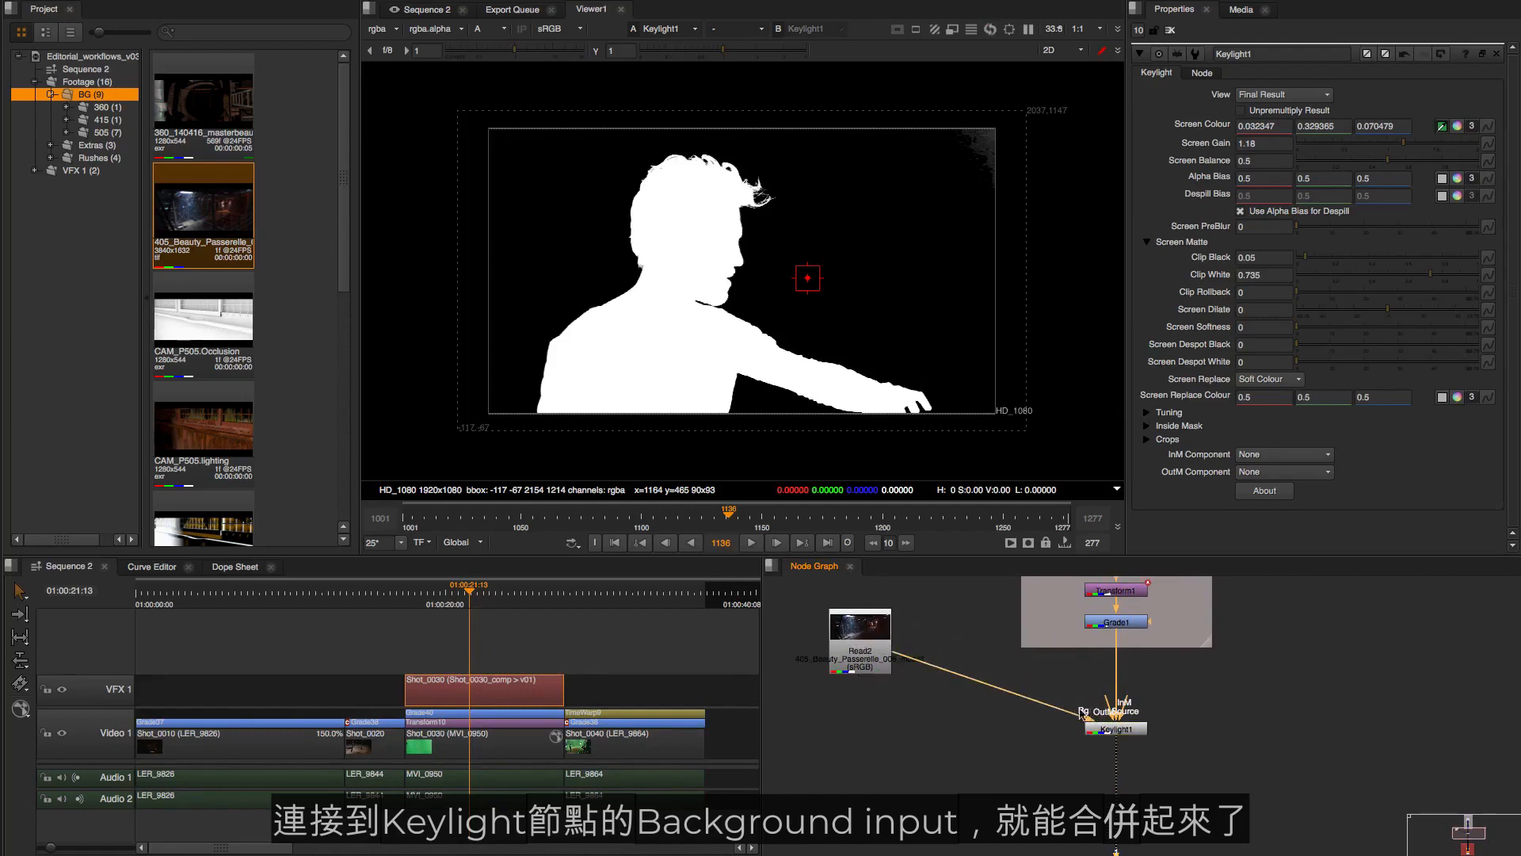
left_click_drag(994, 686, 860, 728)
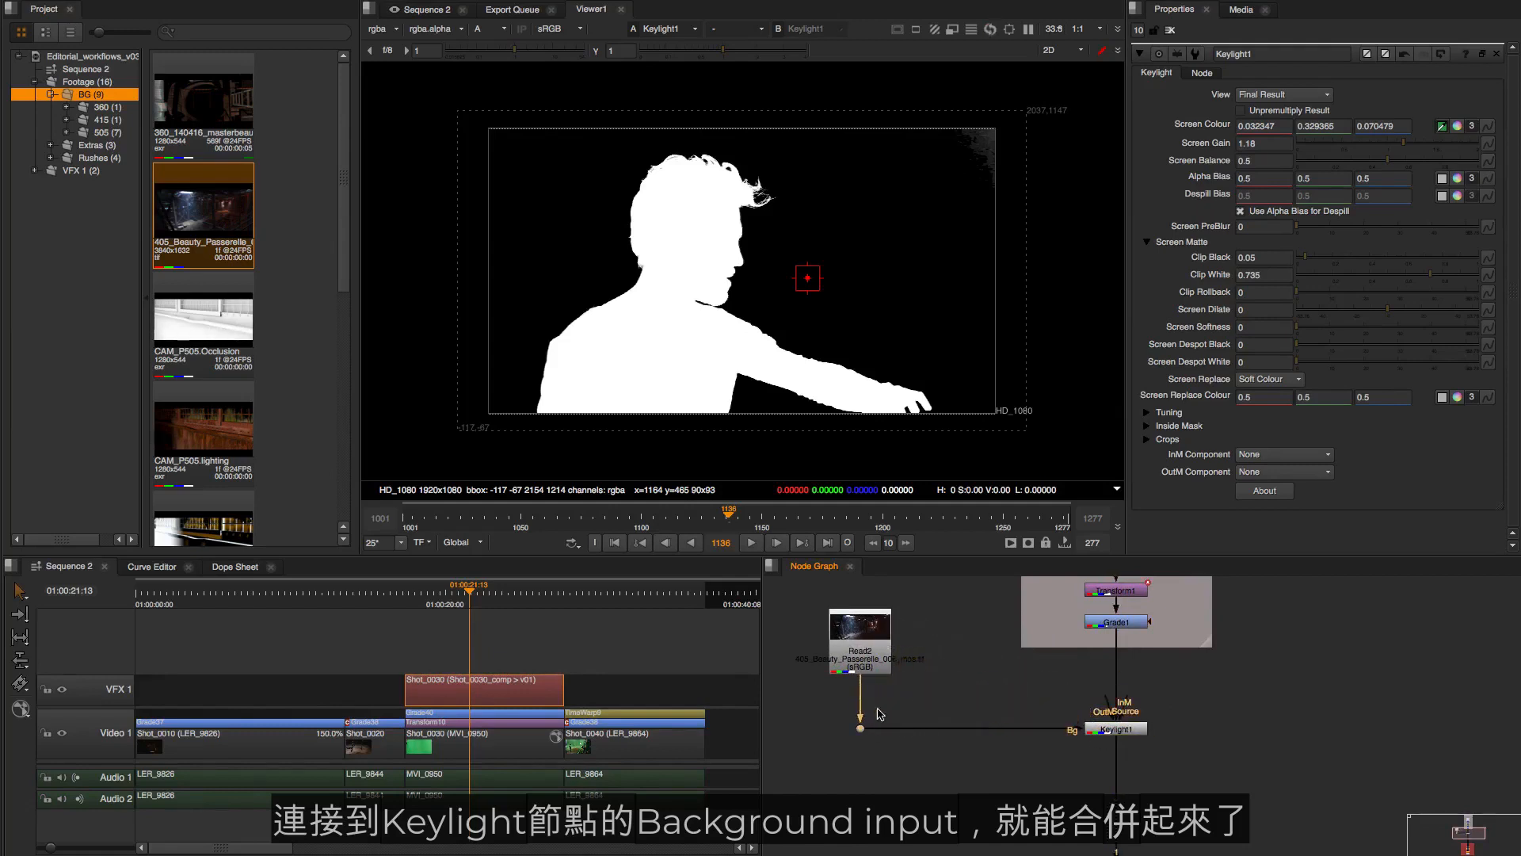
Return the viewer to the colour channels and set the Keylight node's View to Composite
key("a")
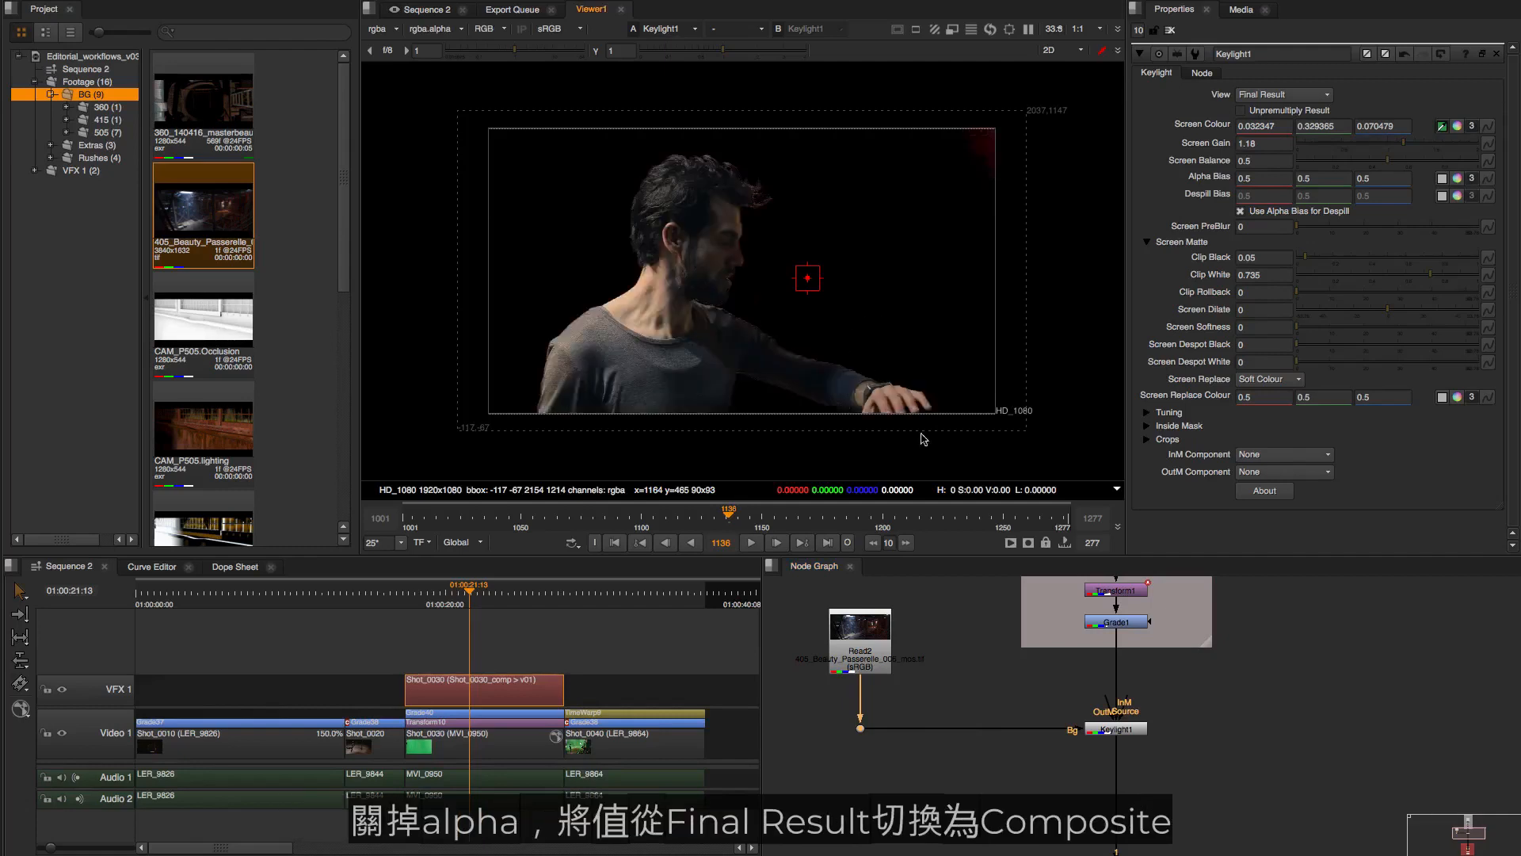
left_click(1119, 732)
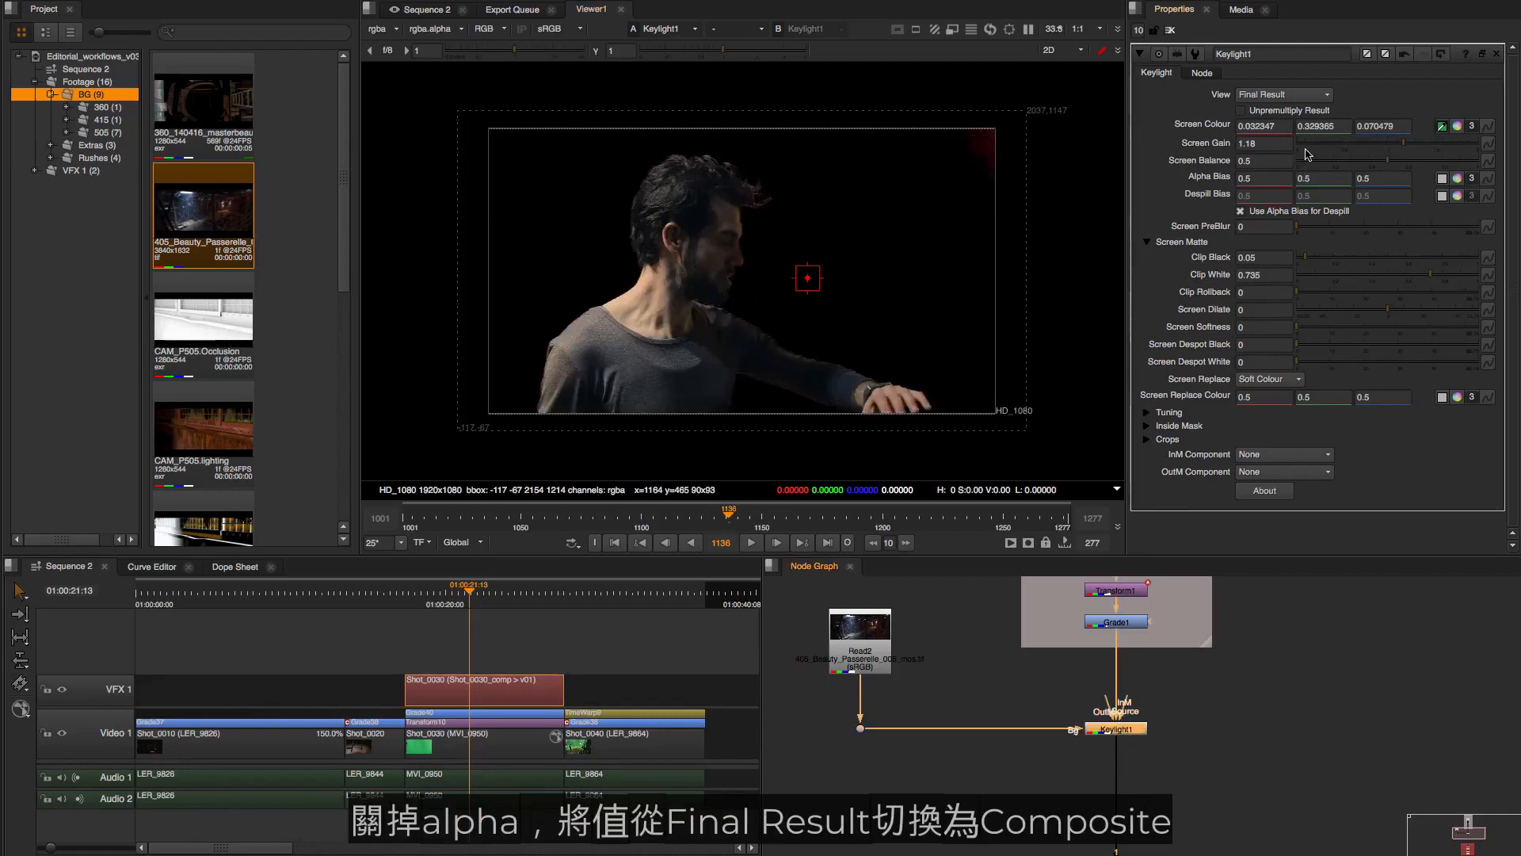
left_click(1315, 95)
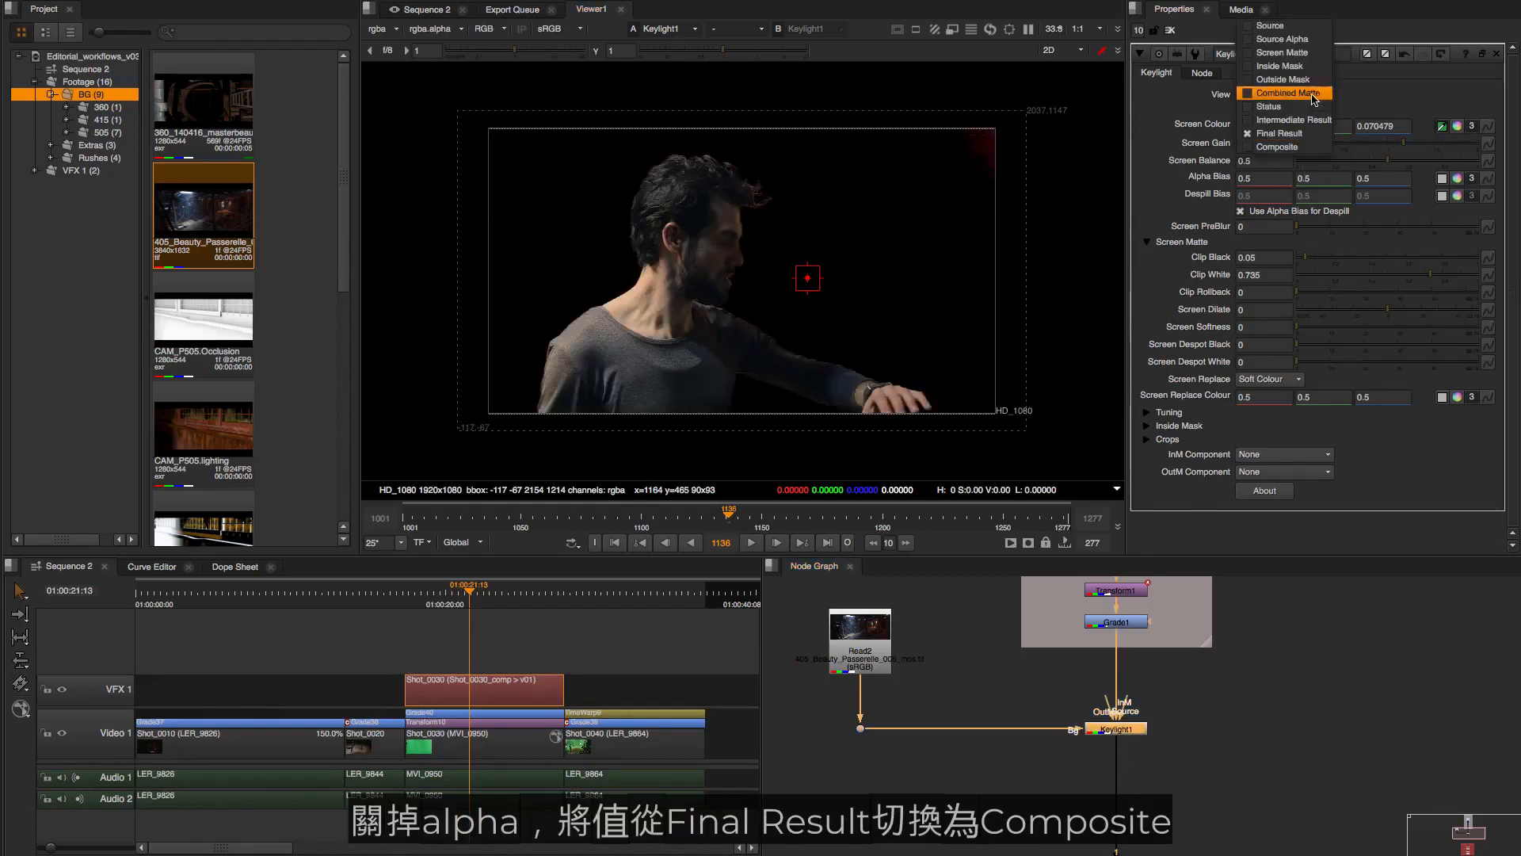
left_click(1289, 147)
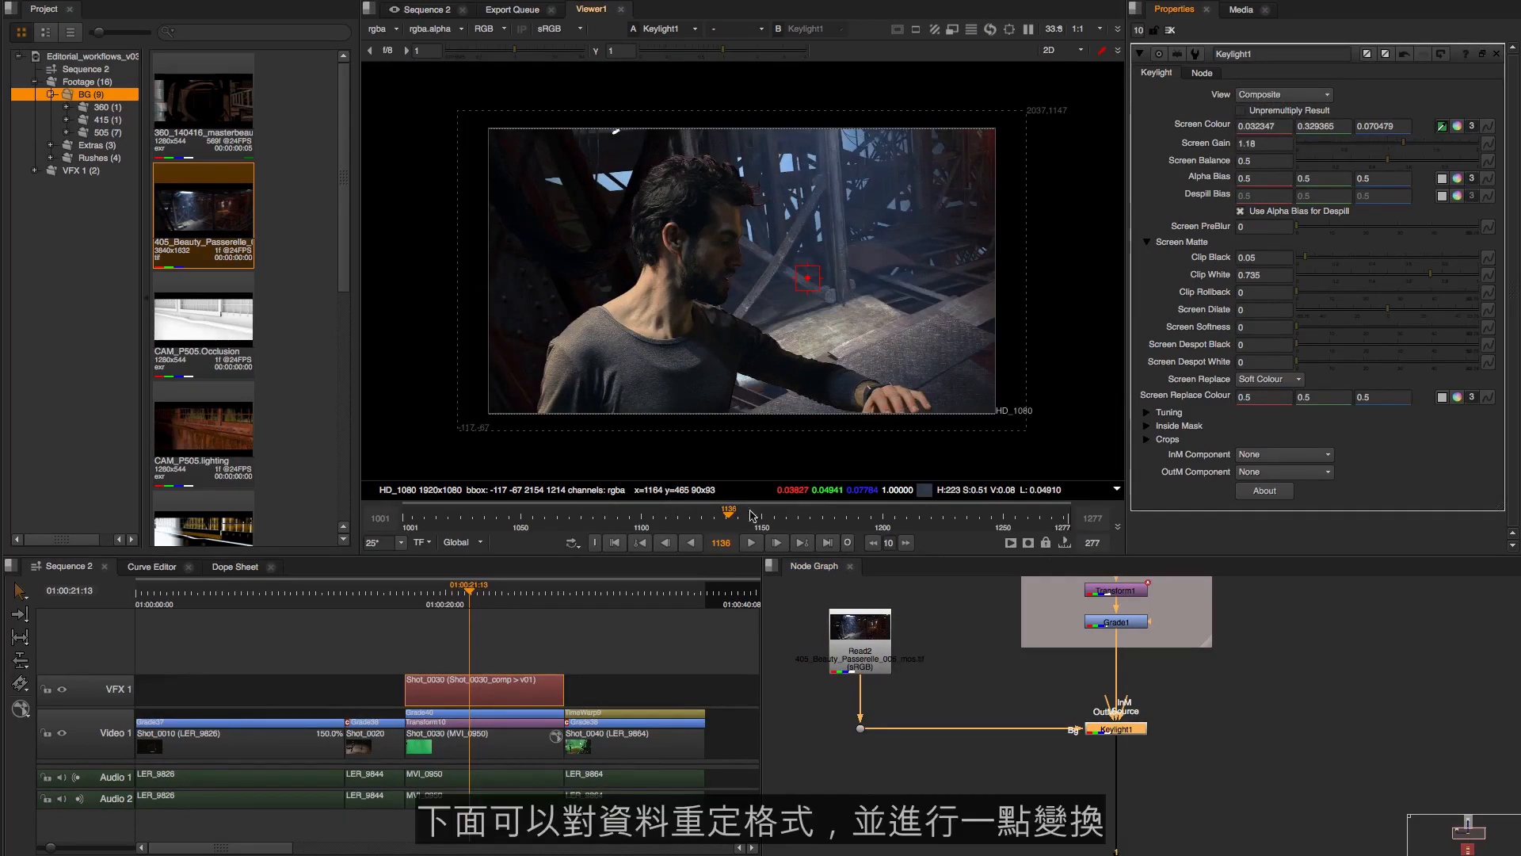
left_click_drag(905, 656, 905, 651)
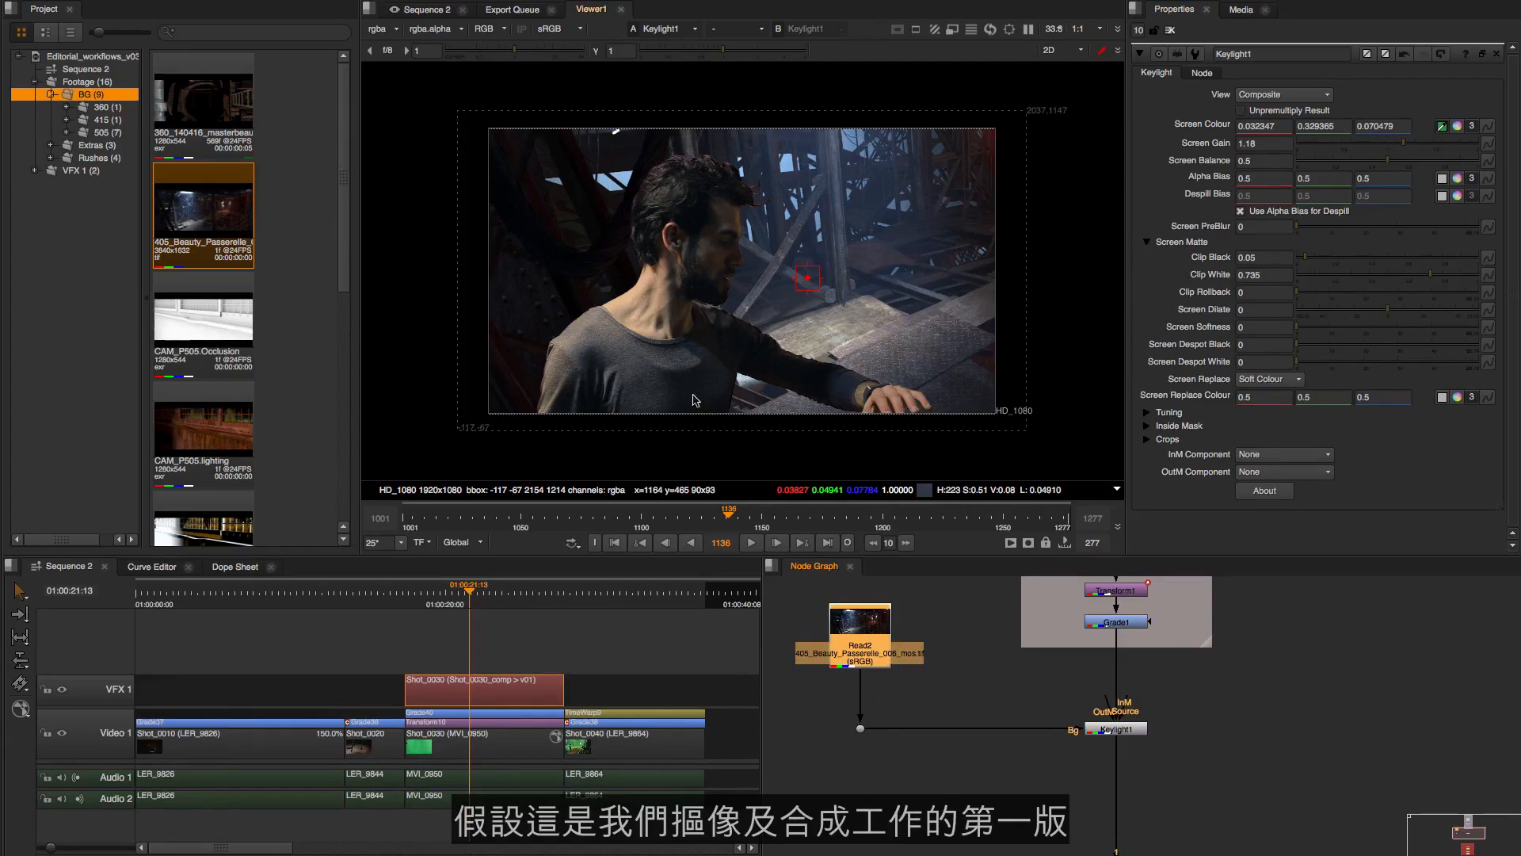
Check the graph down to the Shot_0030_Render backdrop and save the comp
left_click_drag(1106, 748, 1086, 649)
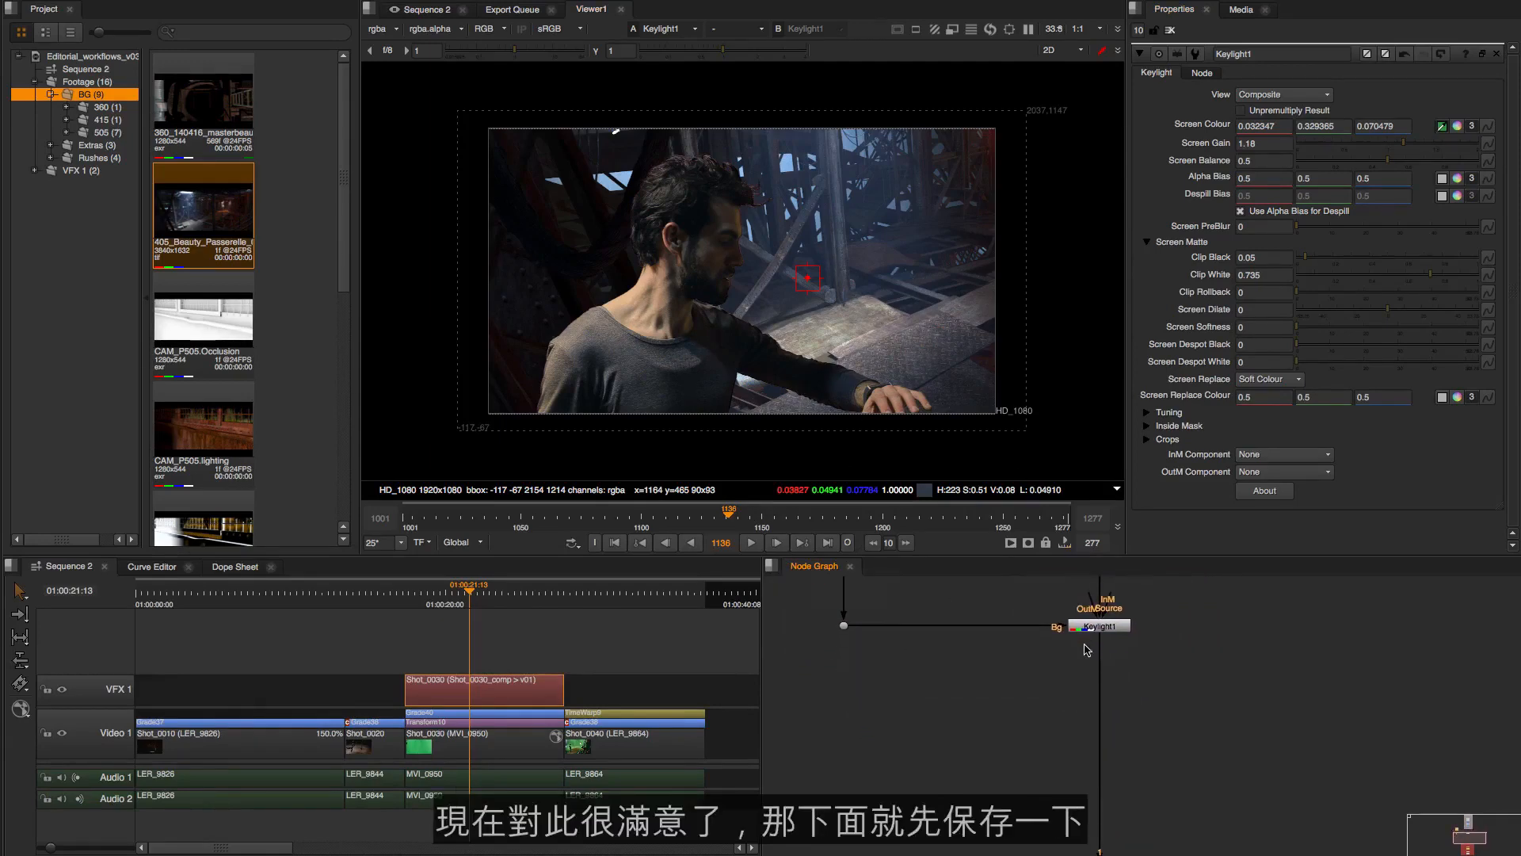
scroll(1107, 686, "down", 3)
left_click_drag(1121, 717, 1156, 721)
scroll(1162, 675, "down", 1)
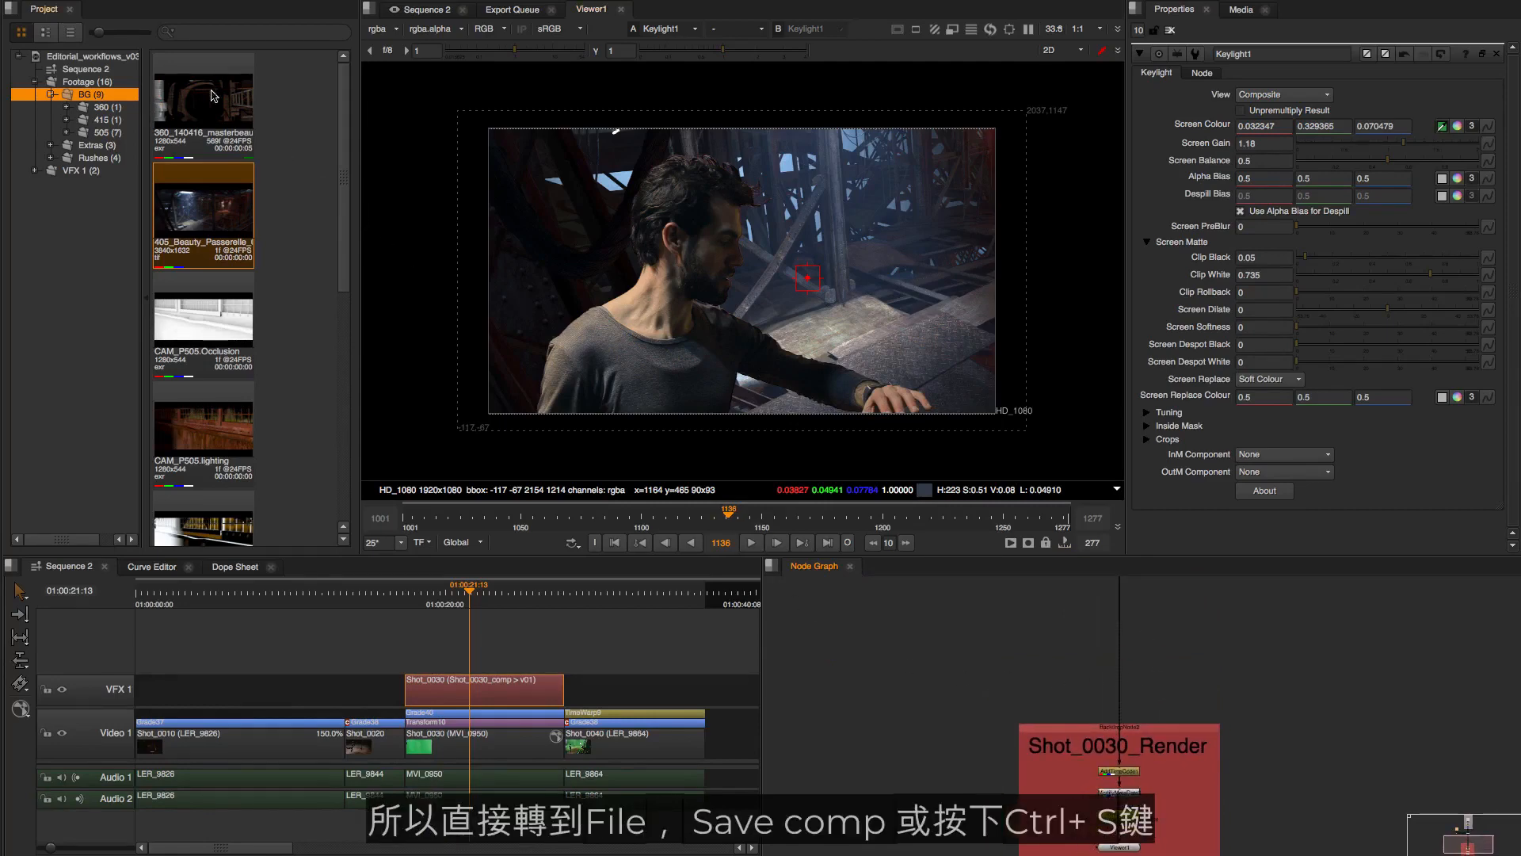
left_click(164, 9)
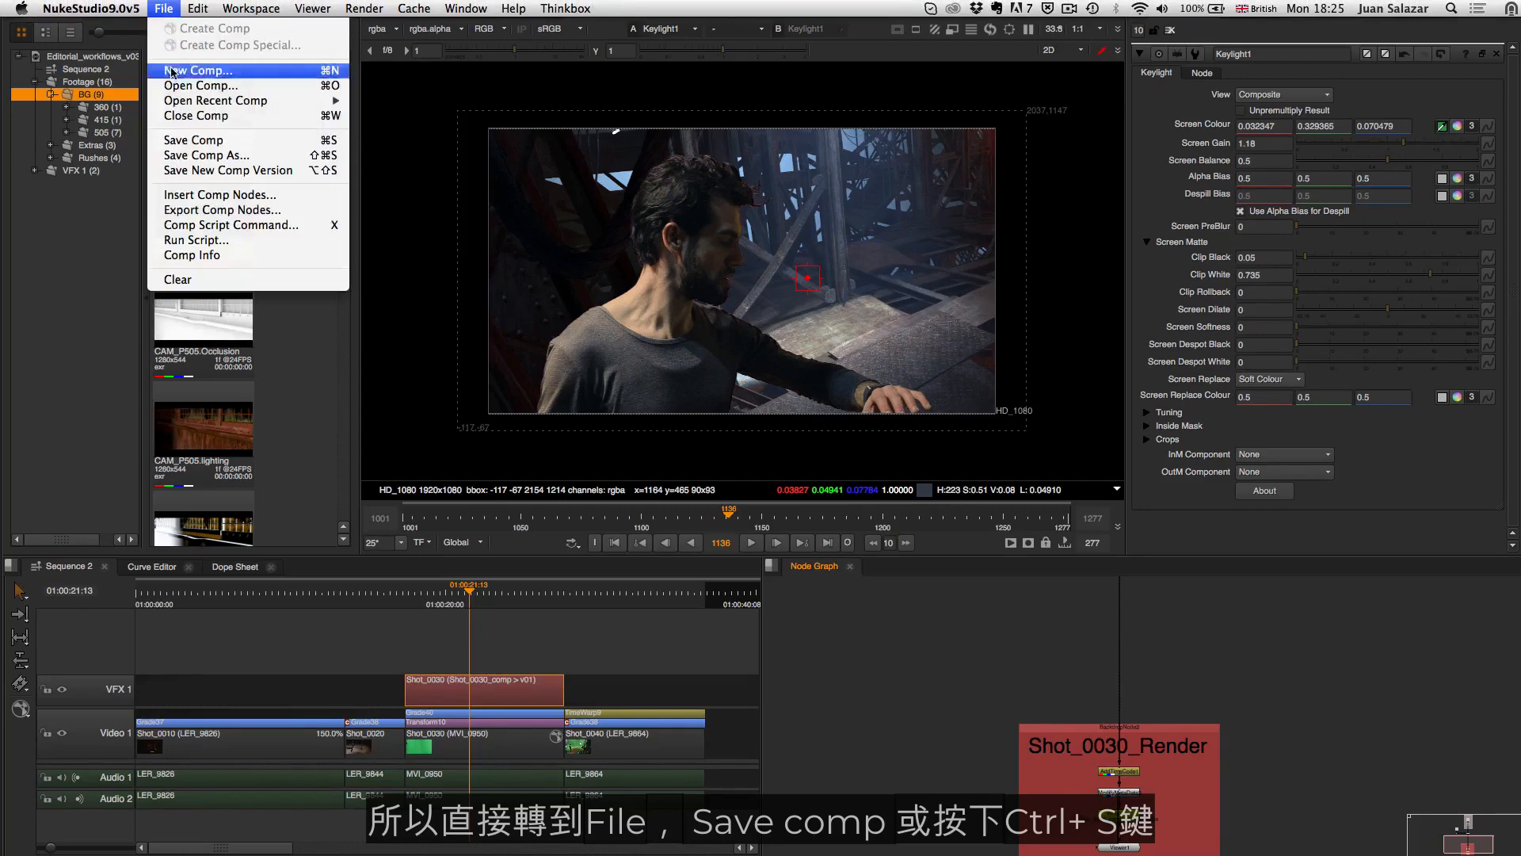
left_click(213, 143)
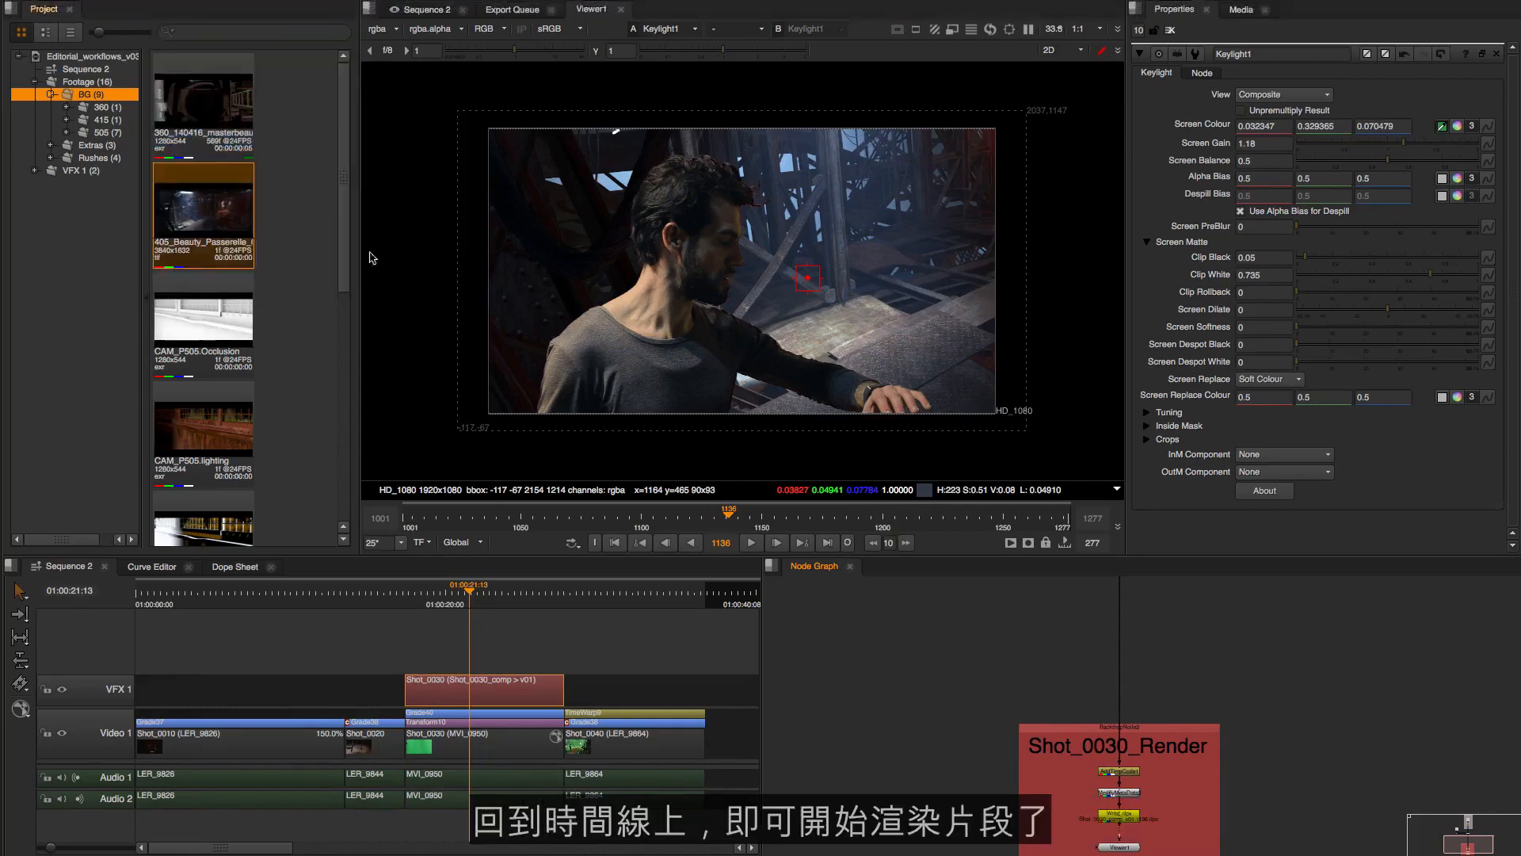
Go back to the Sequence 2 timeline and select the Shot_0030 comp clip on the VFX 1 track
left_click(530, 645)
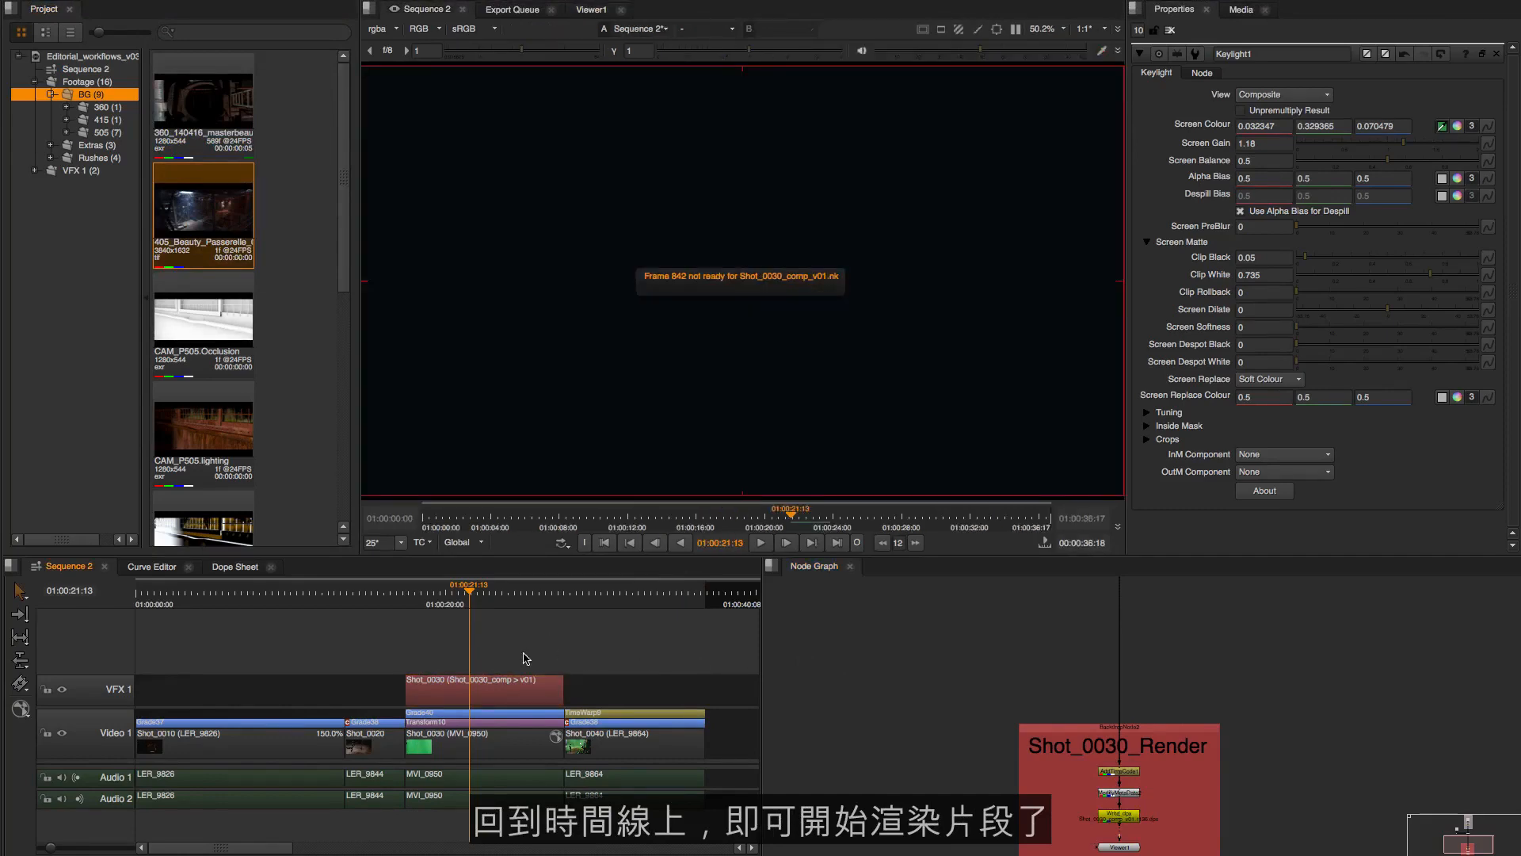
left_click_drag(538, 652, 499, 686)
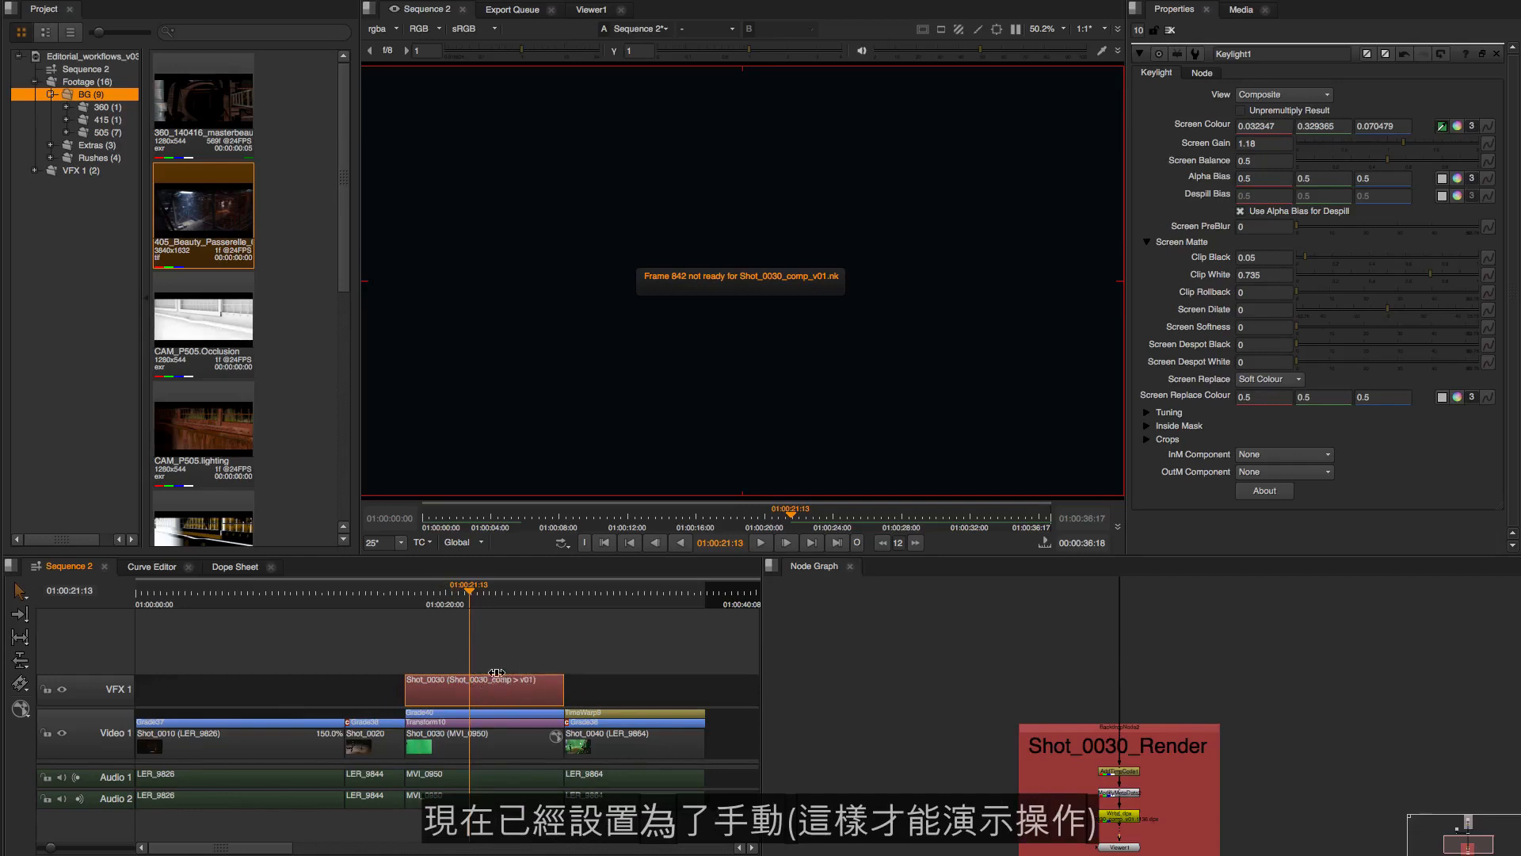
In the Threads/Processes preferences, set background renders to start on Comp save and Comp version change, and accept the preferences
mouse_move(188, 14)
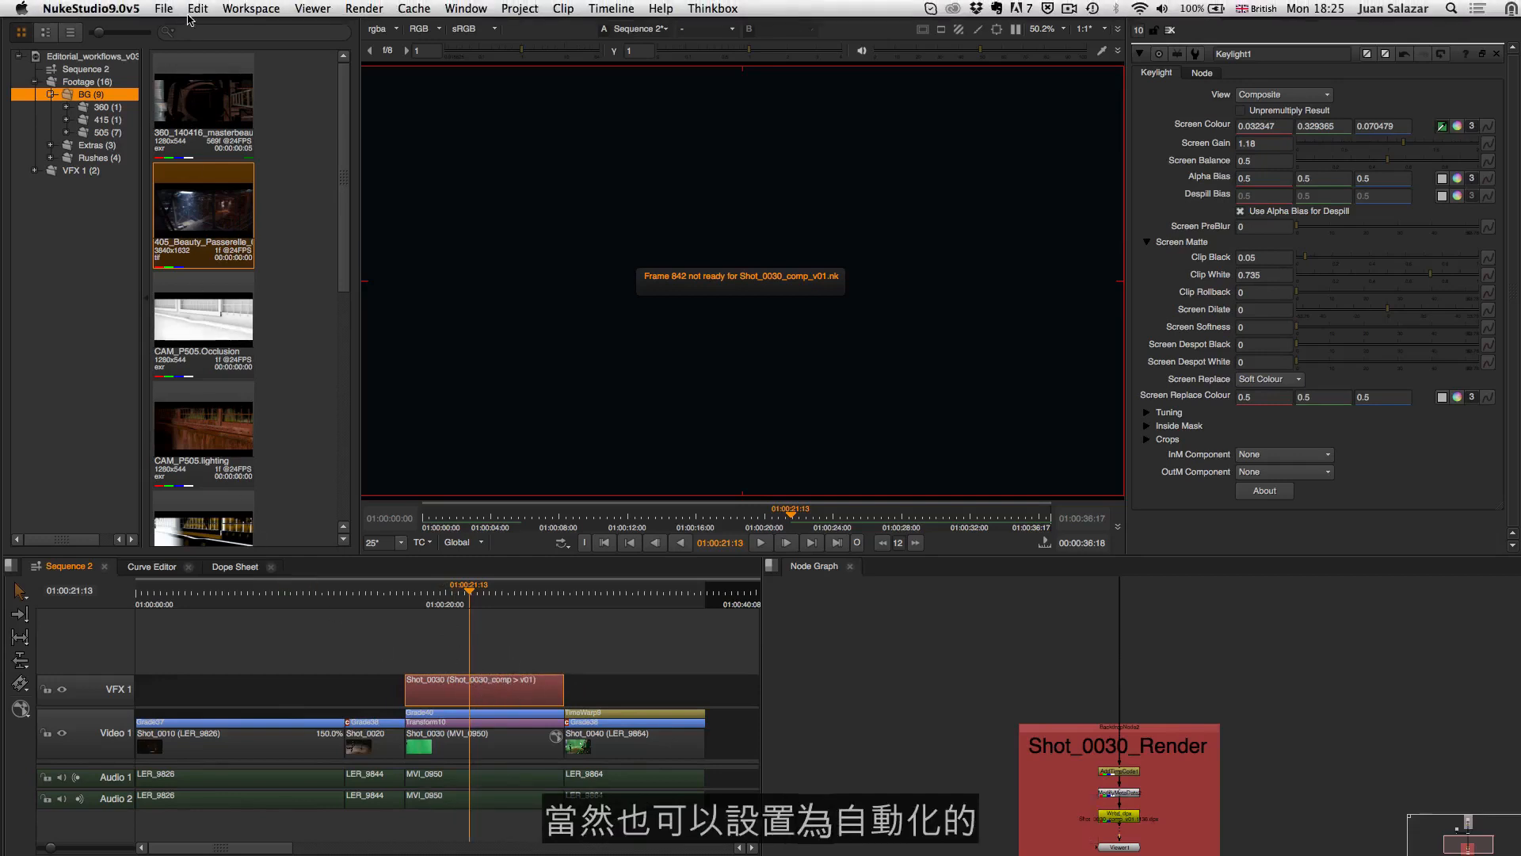
left_click(133, 9)
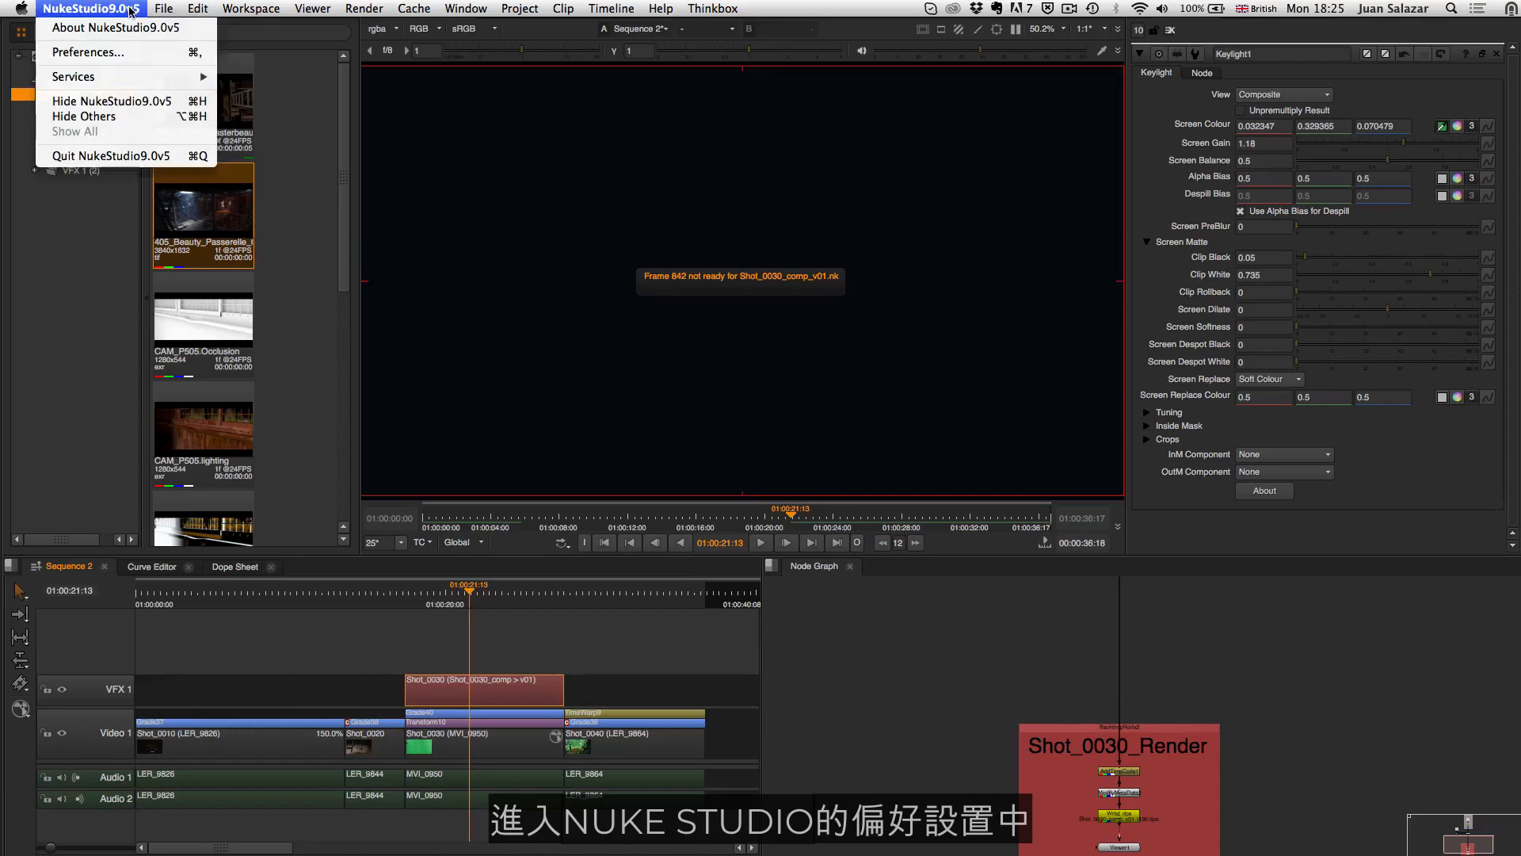
left_click(121, 53)
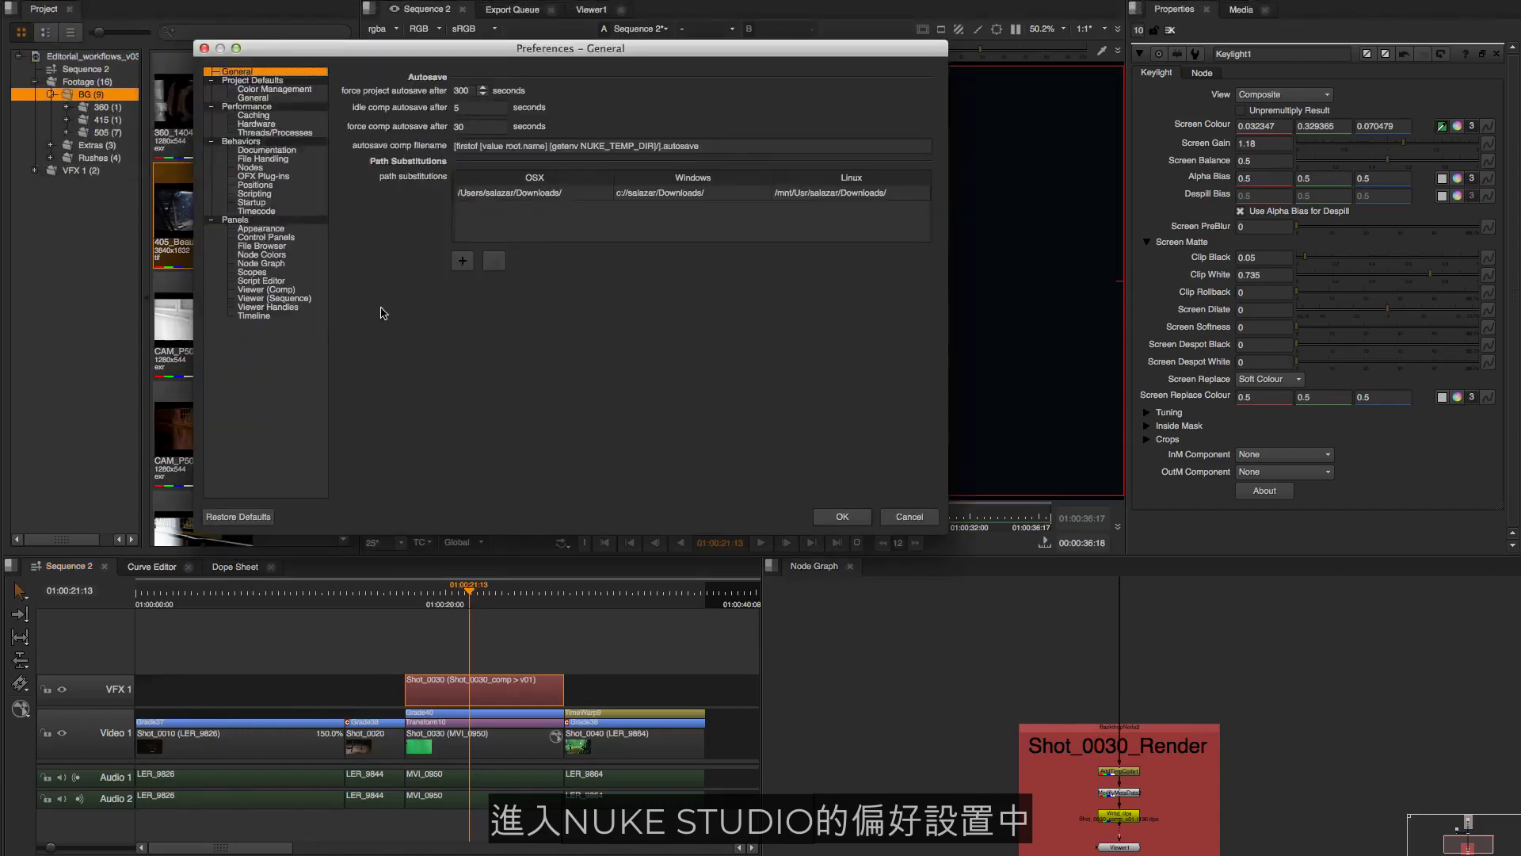
left_click(301, 134)
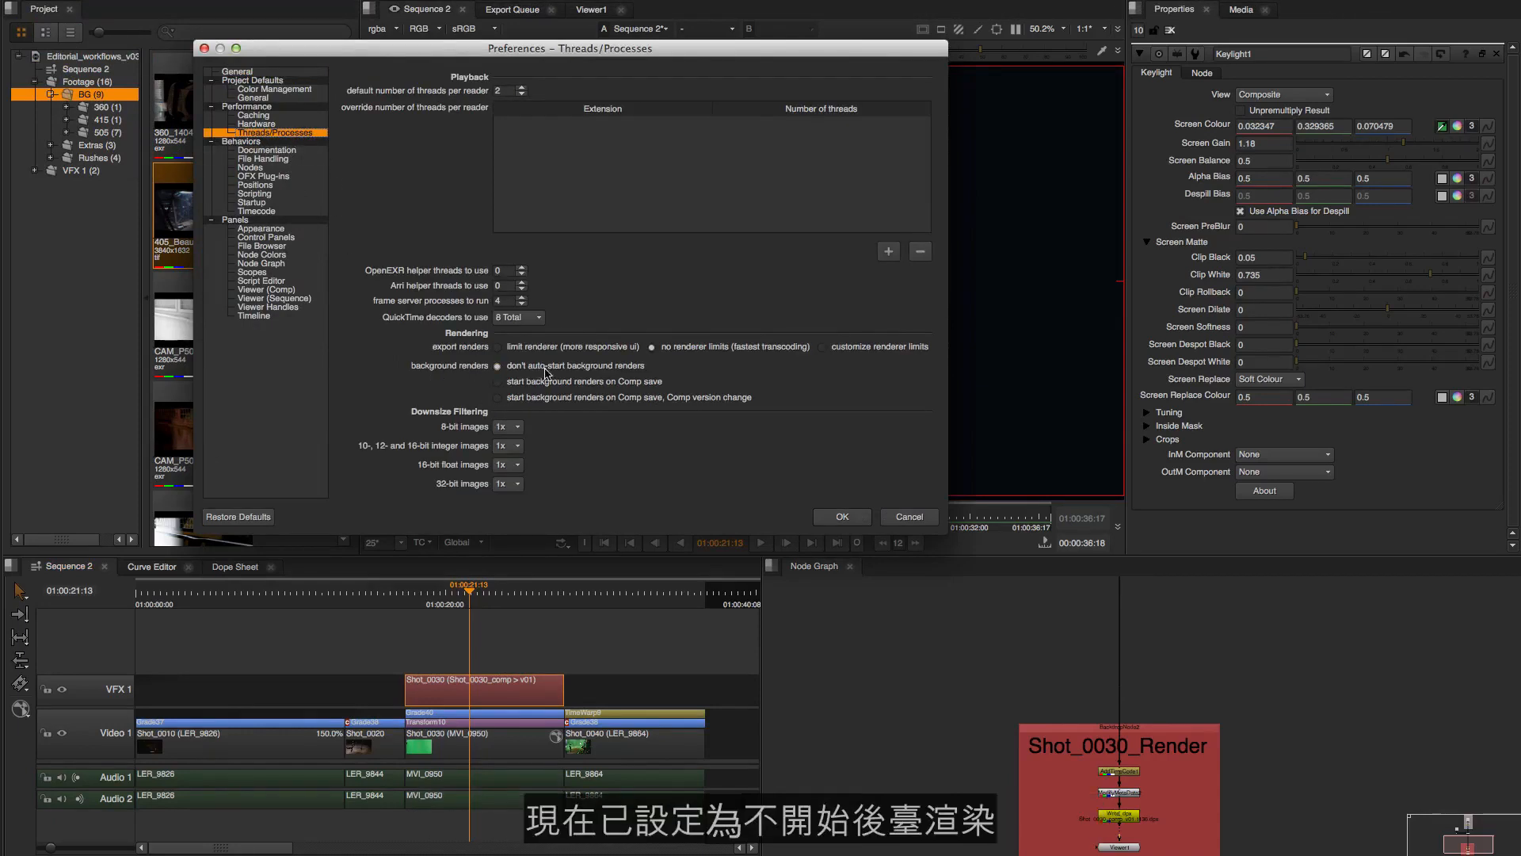
left_click(498, 382)
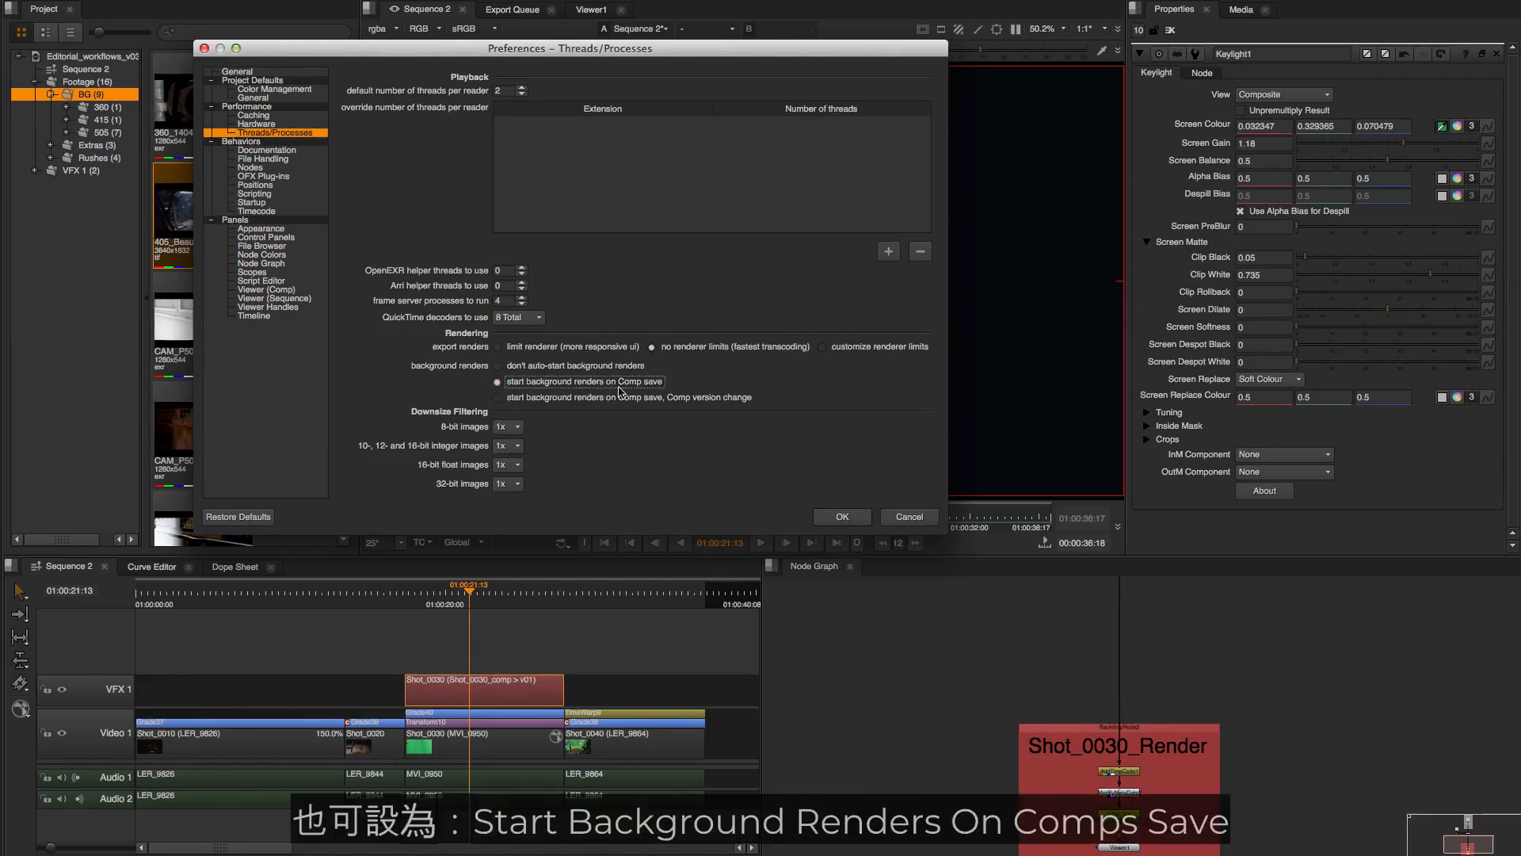
left_click(516, 398)
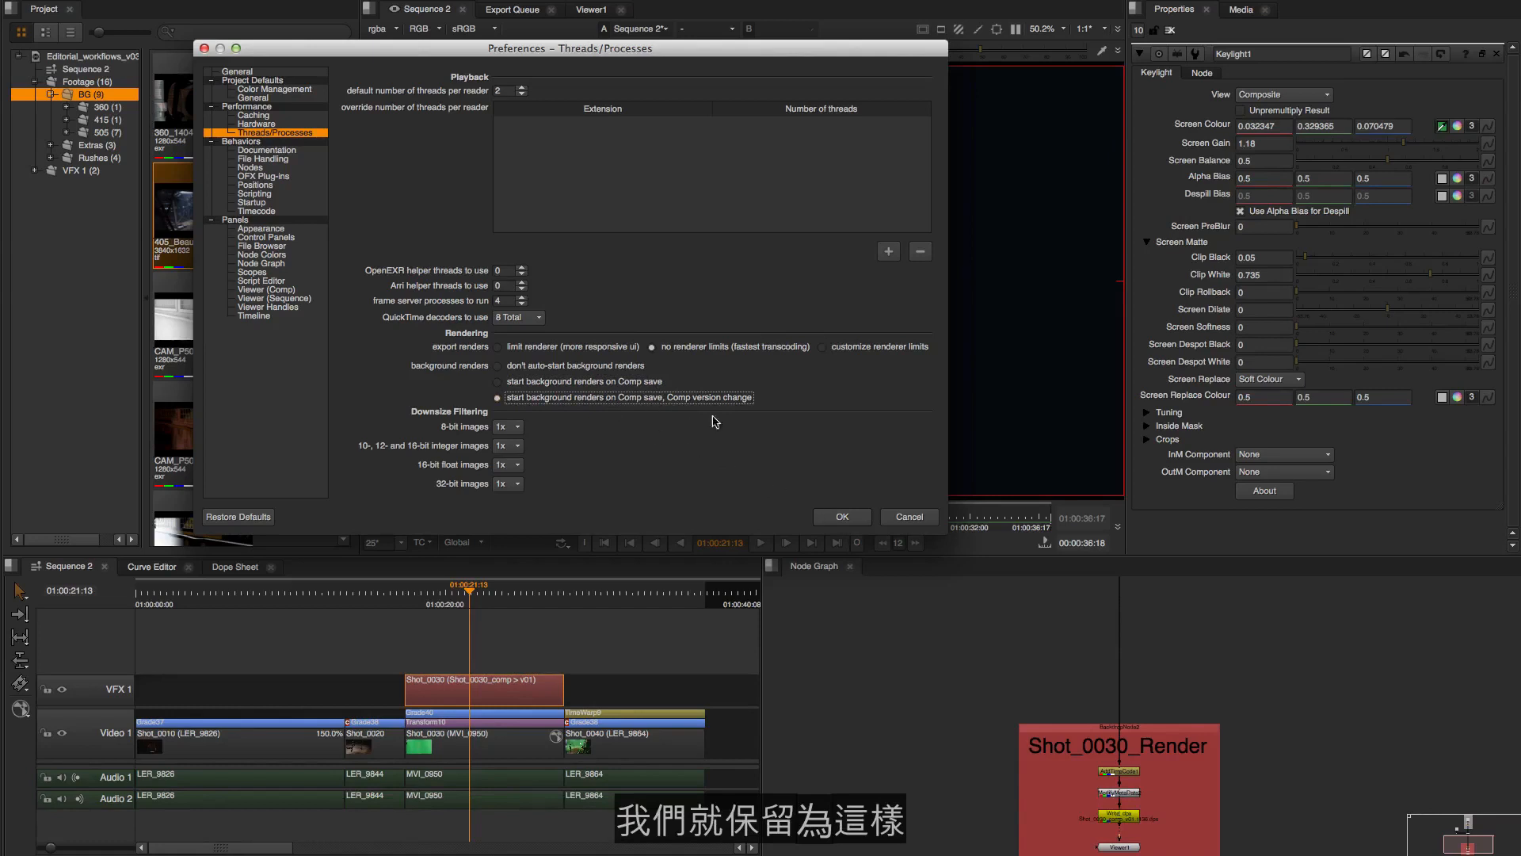
left_click(843, 517)
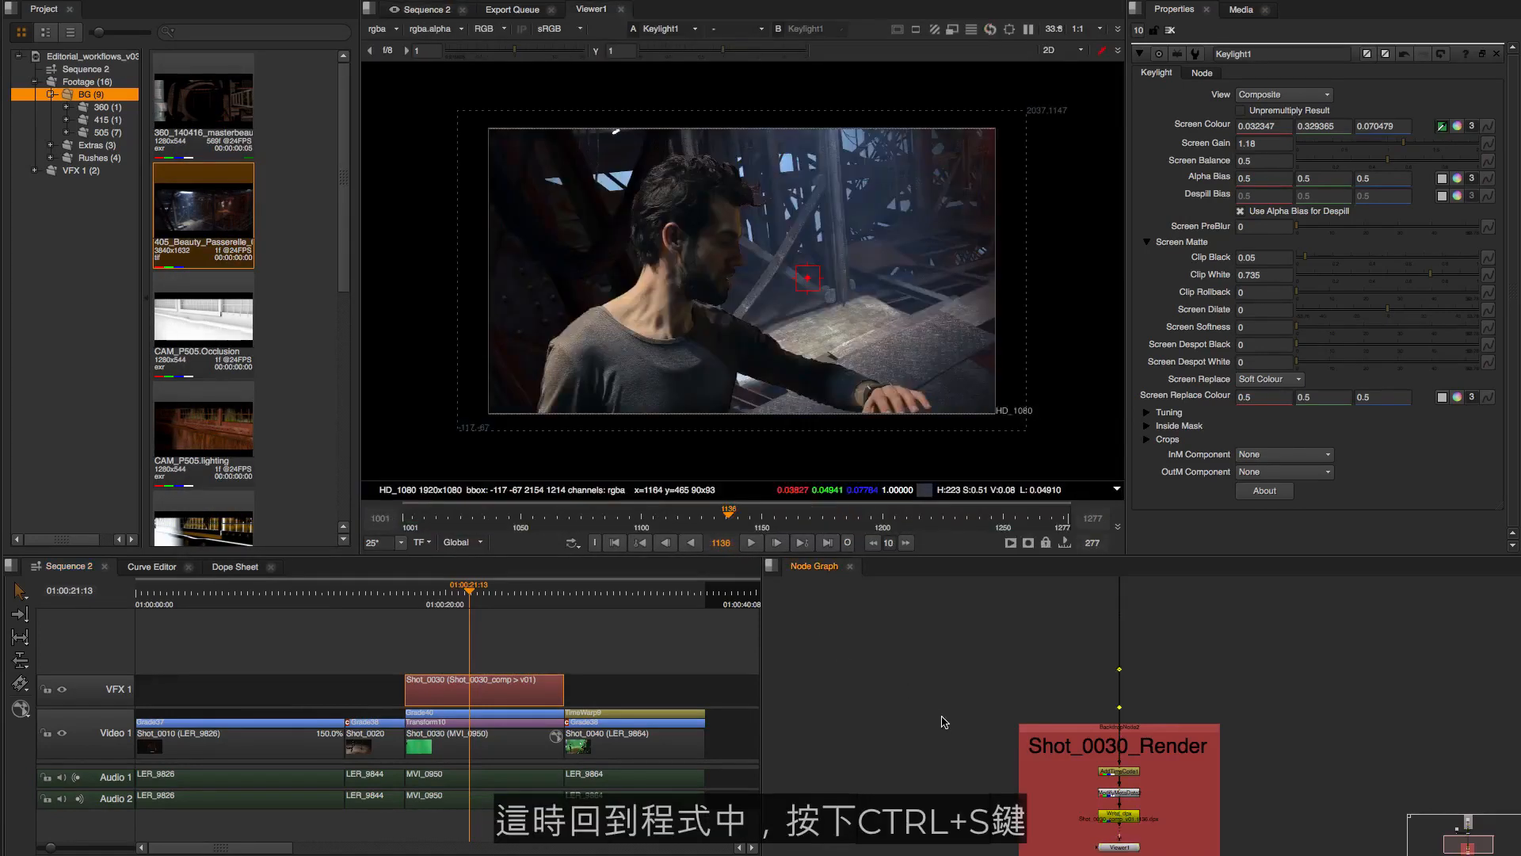
Save the comp to start its background render and scrub the sequence to about 01:00:20:03 to review the comp clip
key("ctrl+s")
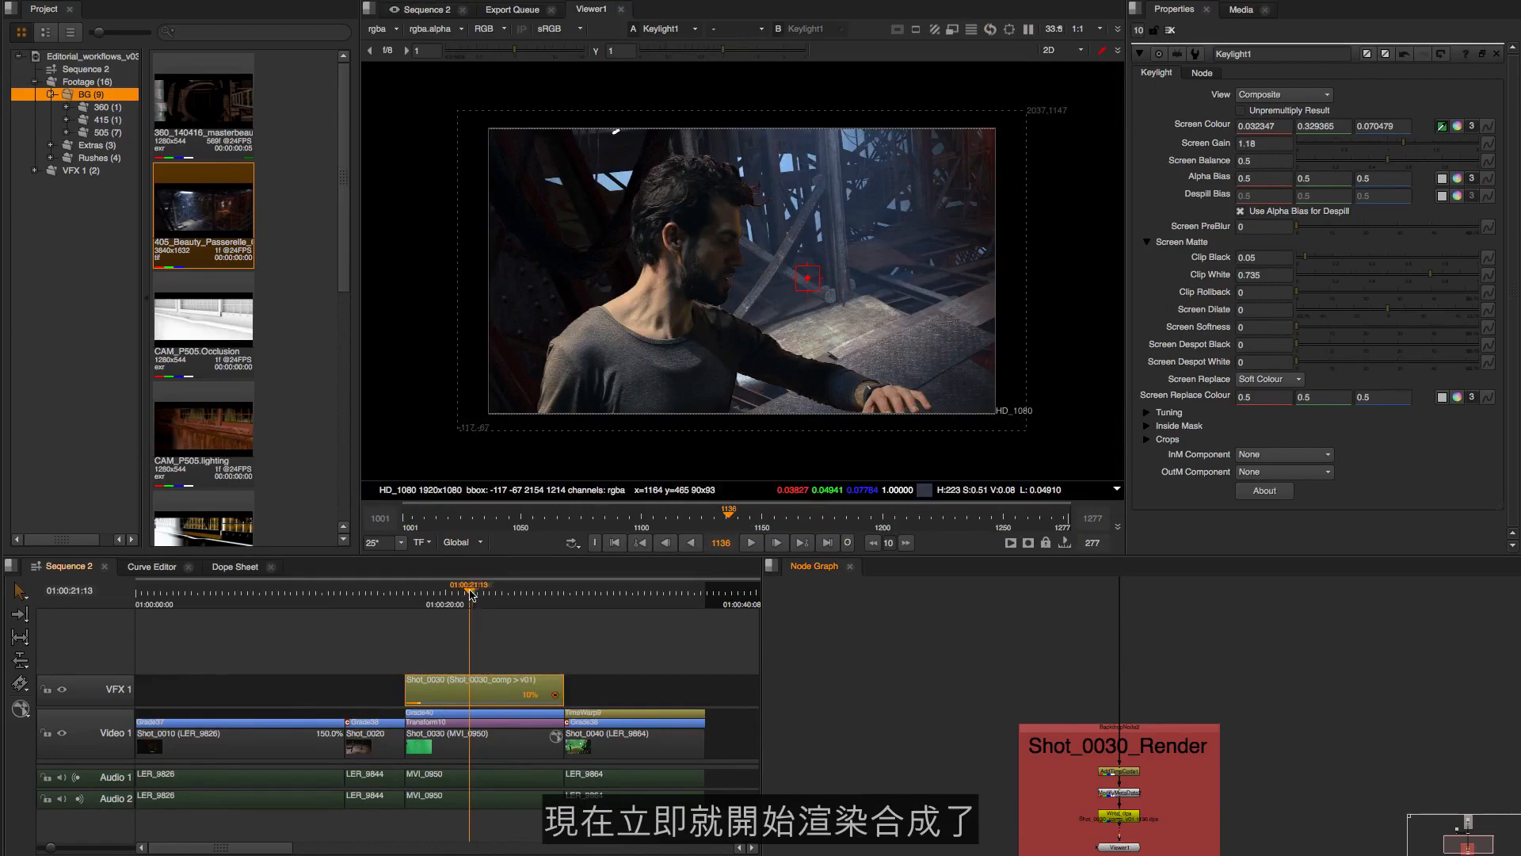
left_click_drag(471, 593, 436, 595)
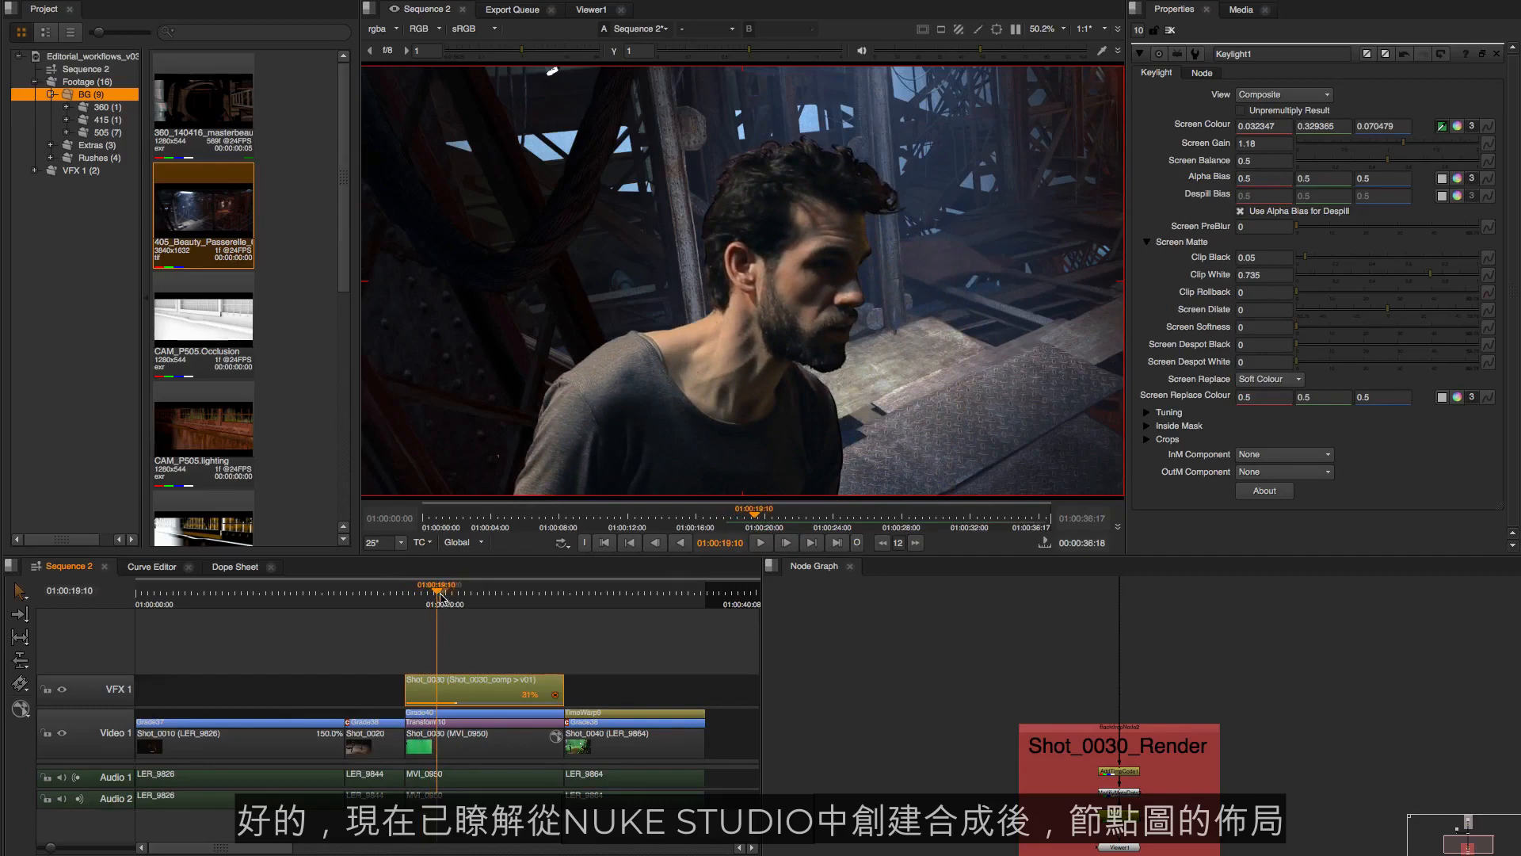
left_click_drag(438, 596, 447, 596)
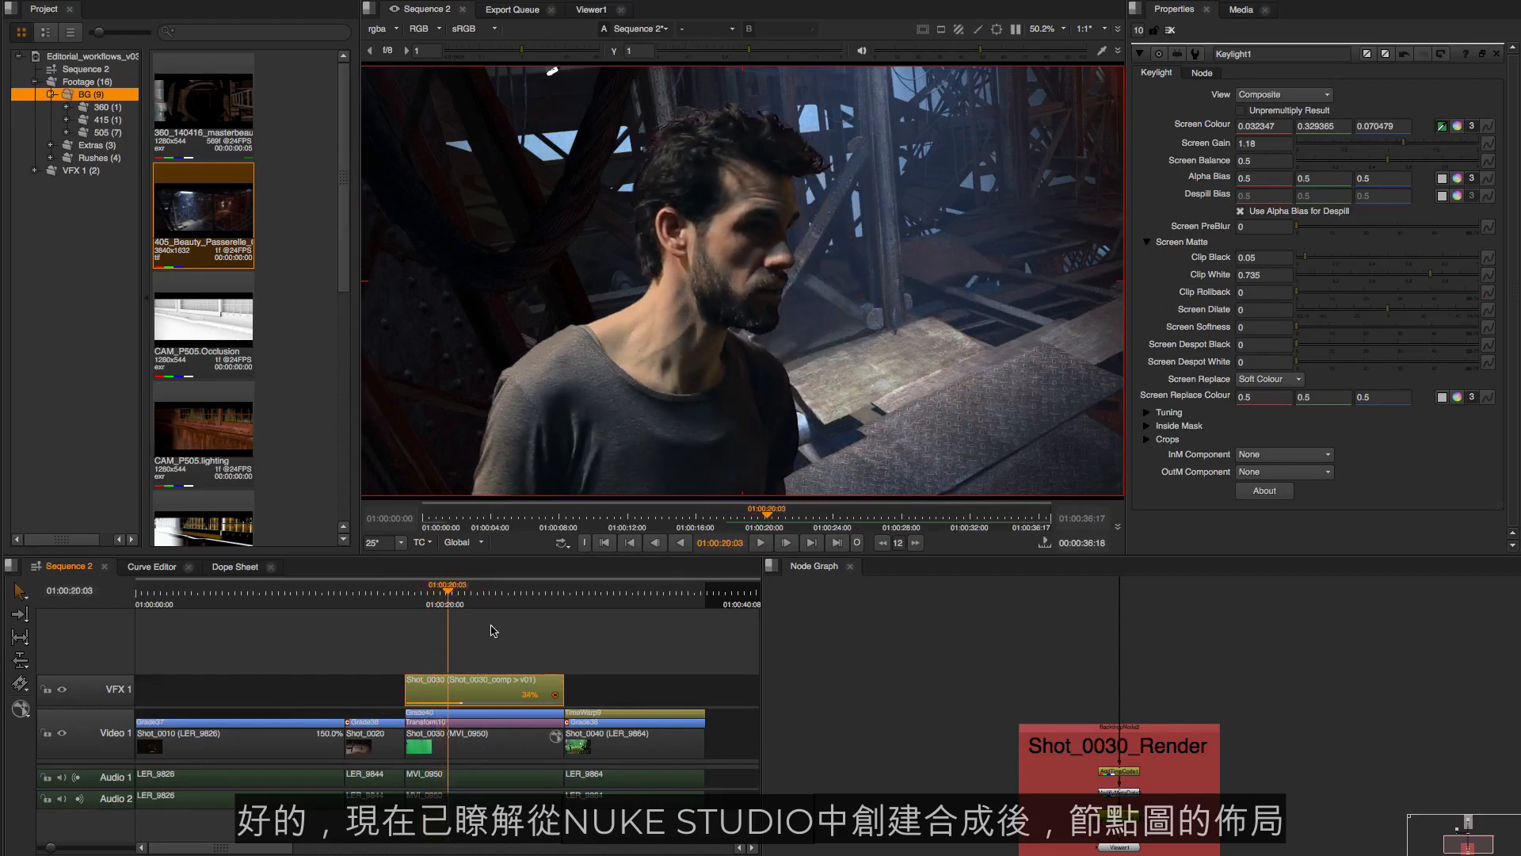